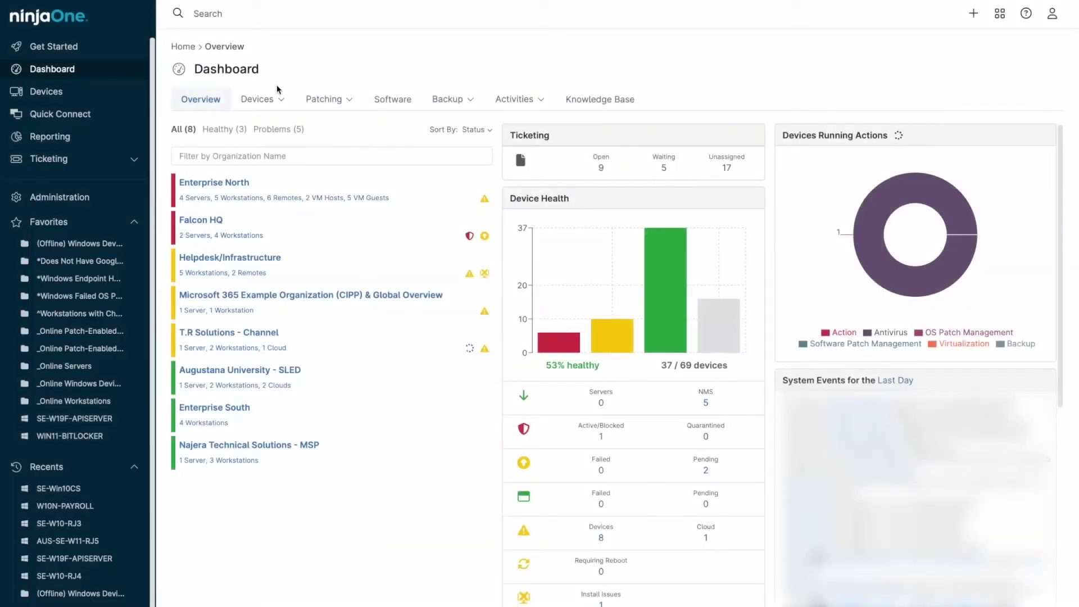
# - Open the OS patches overview and list the pending Windows 10 22H2 feature update (KB5036892)
pyautogui.click(278, 97)
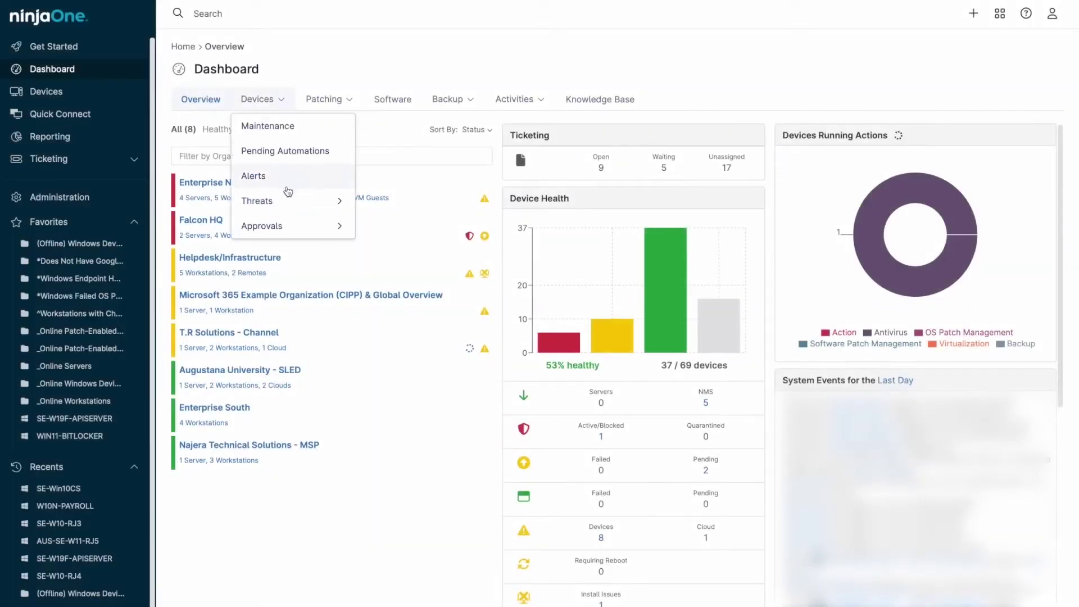
pyautogui.click(325, 98)
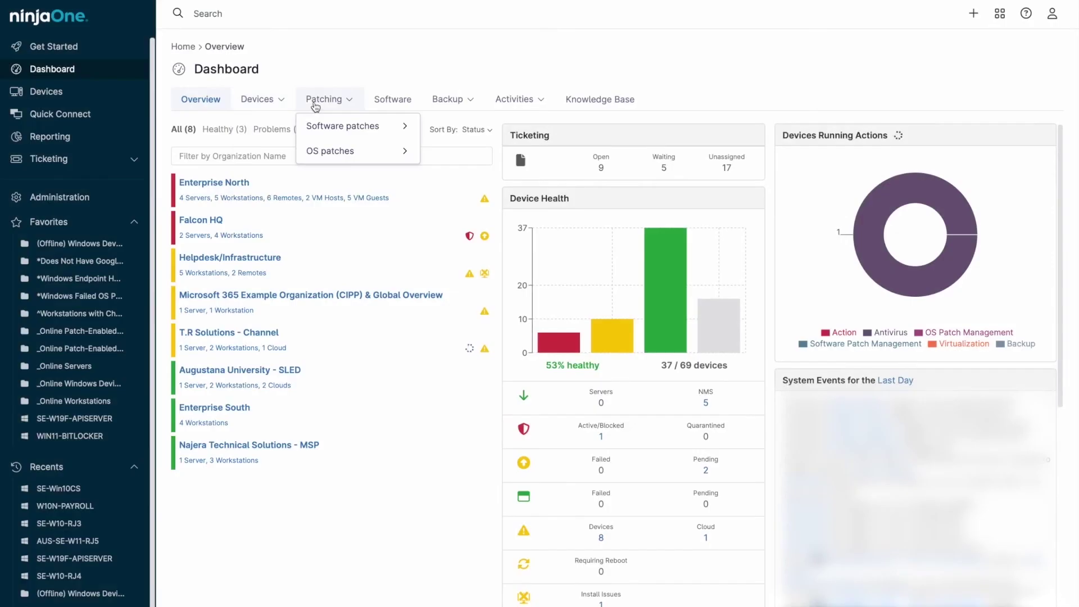
pyautogui.moveTo(319, 151)
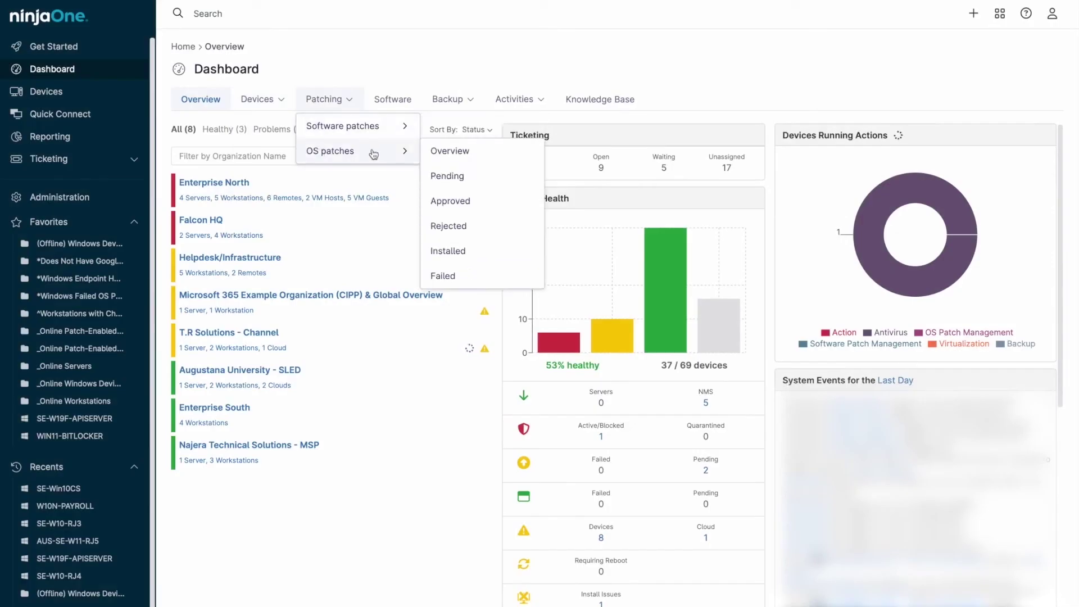
pyautogui.click(483, 152)
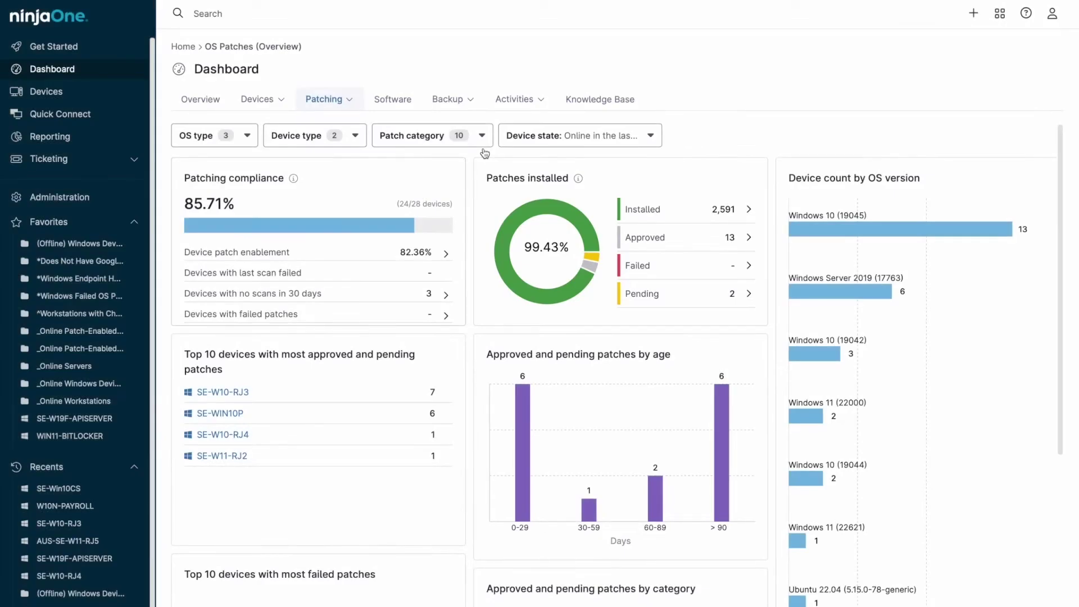
pyautogui.click(692, 298)
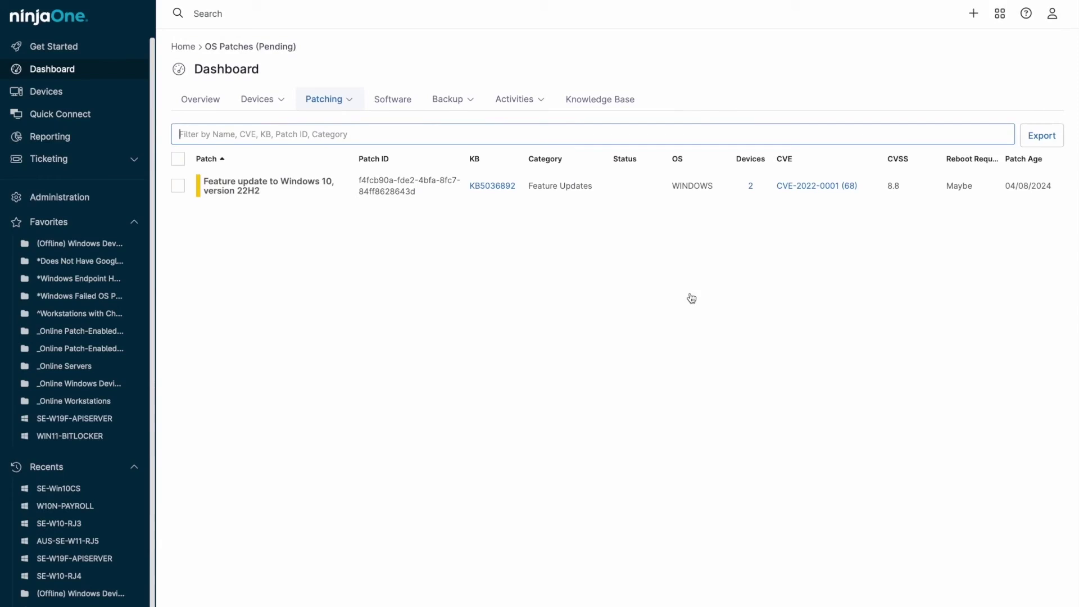
pyautogui.click(337, 106)
pyautogui.moveTo(342, 125)
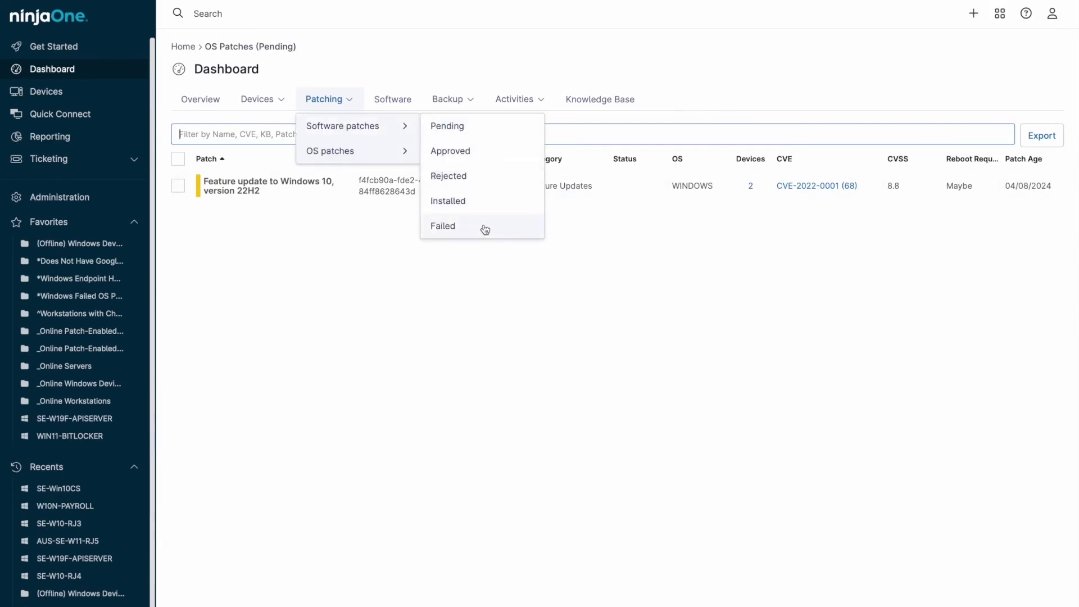
# - Filter the software inventory to Windows and cancel an uninstall of AdobeAcrobatReaderCoreApp
pyautogui.click(394, 102)
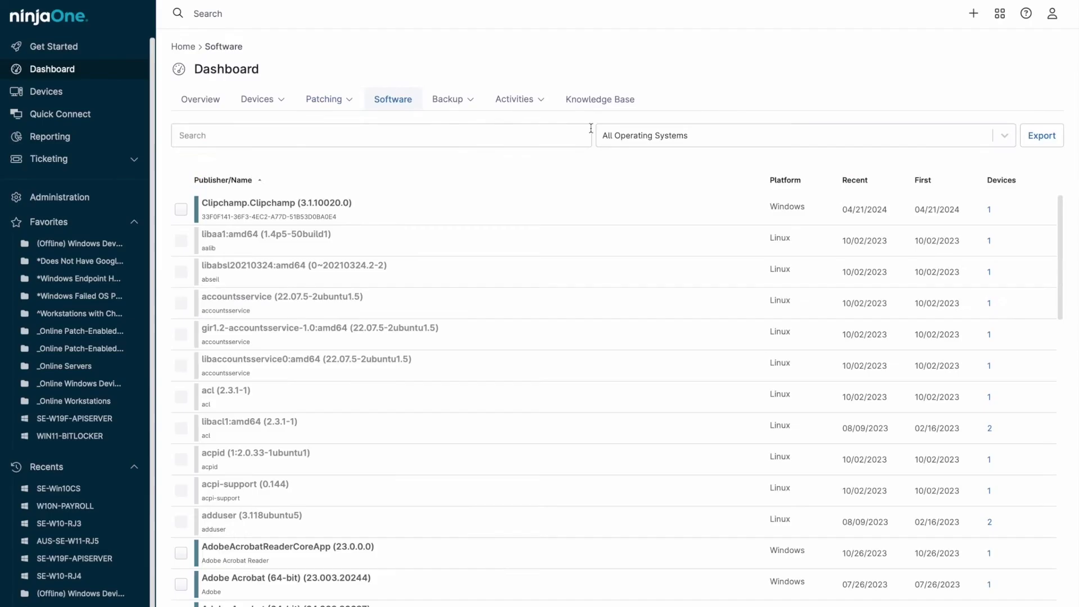
pyautogui.click(620, 139)
pyautogui.click(621, 293)
pyautogui.click(181, 240)
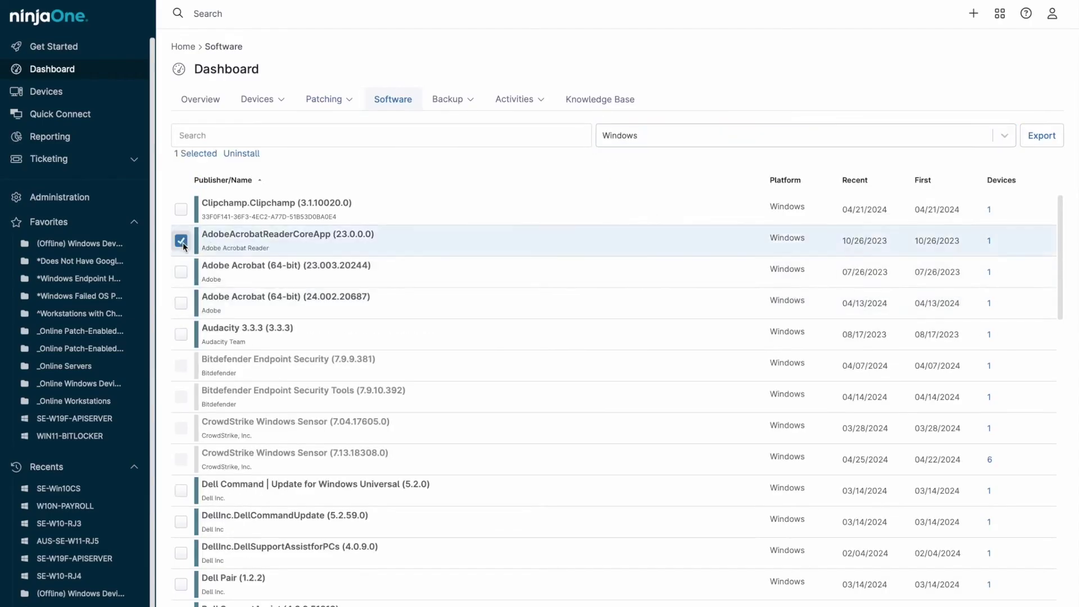
pyautogui.click(241, 154)
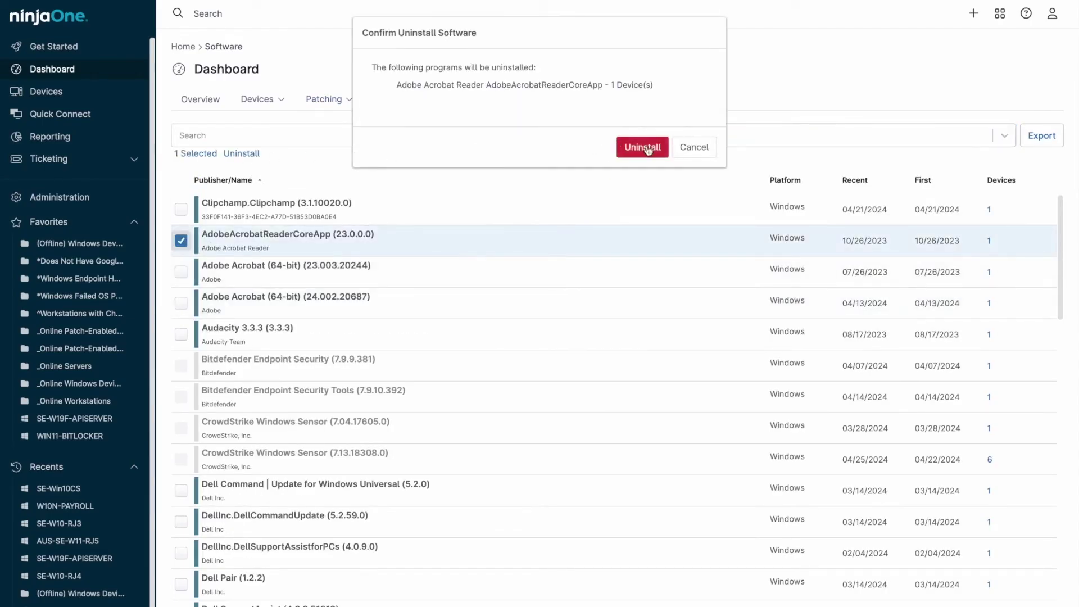
pyautogui.click(694, 148)
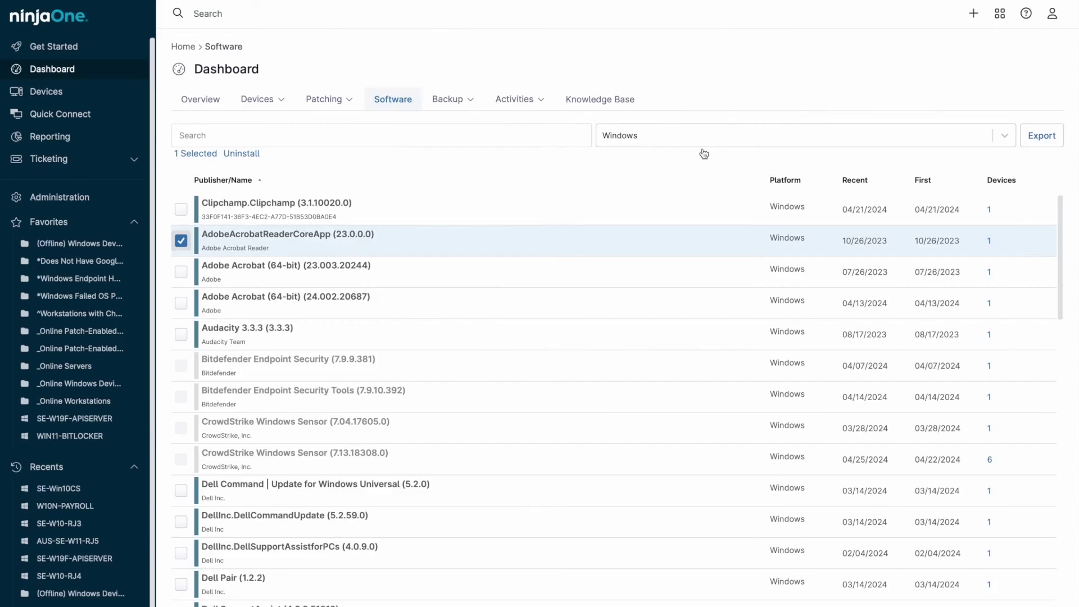
# - View the Backup overview and the All Activities log, then return to the dashboard Overview
pyautogui.click(472, 99)
pyautogui.click(481, 127)
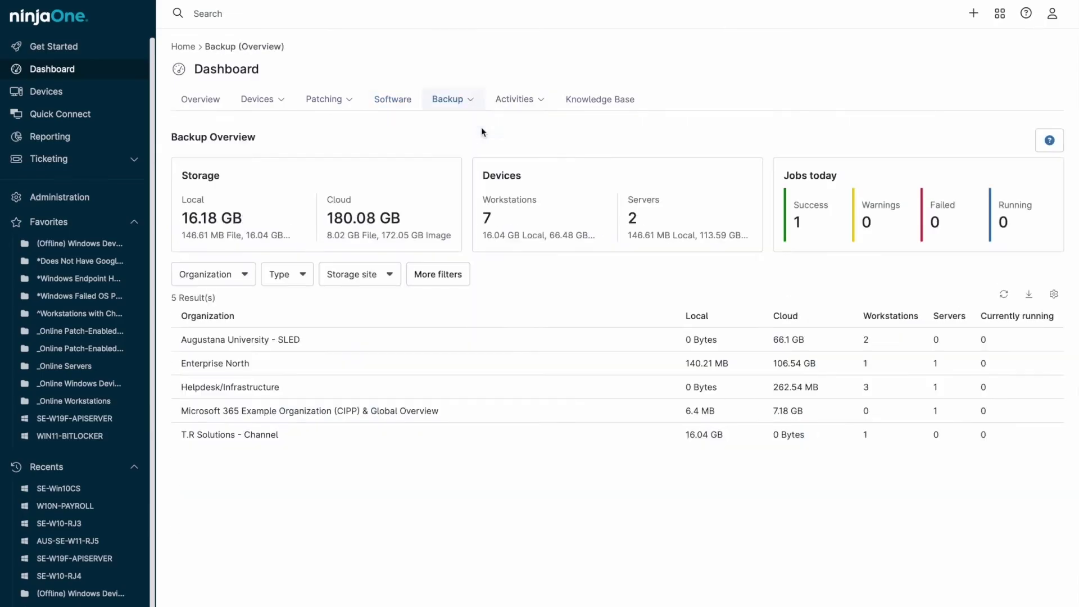
pyautogui.click(514, 99)
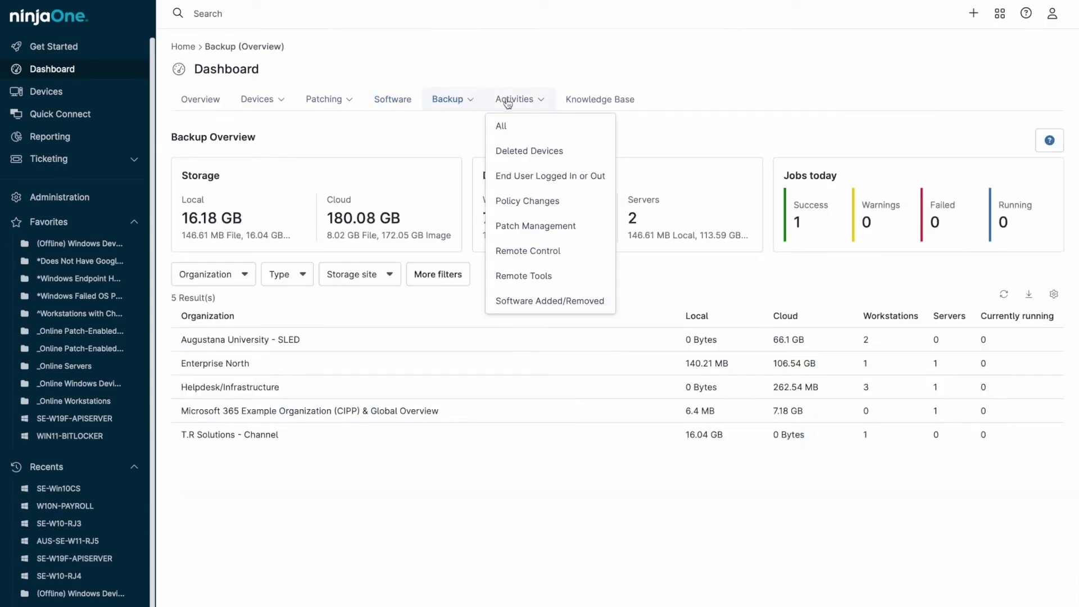
pyautogui.click(528, 127)
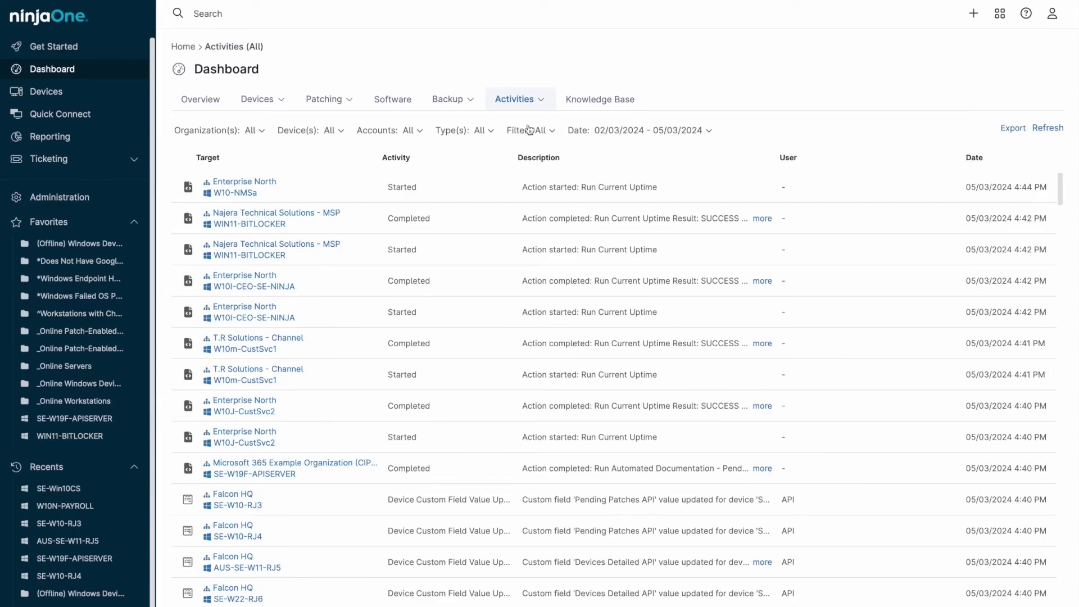
pyautogui.click(213, 104)
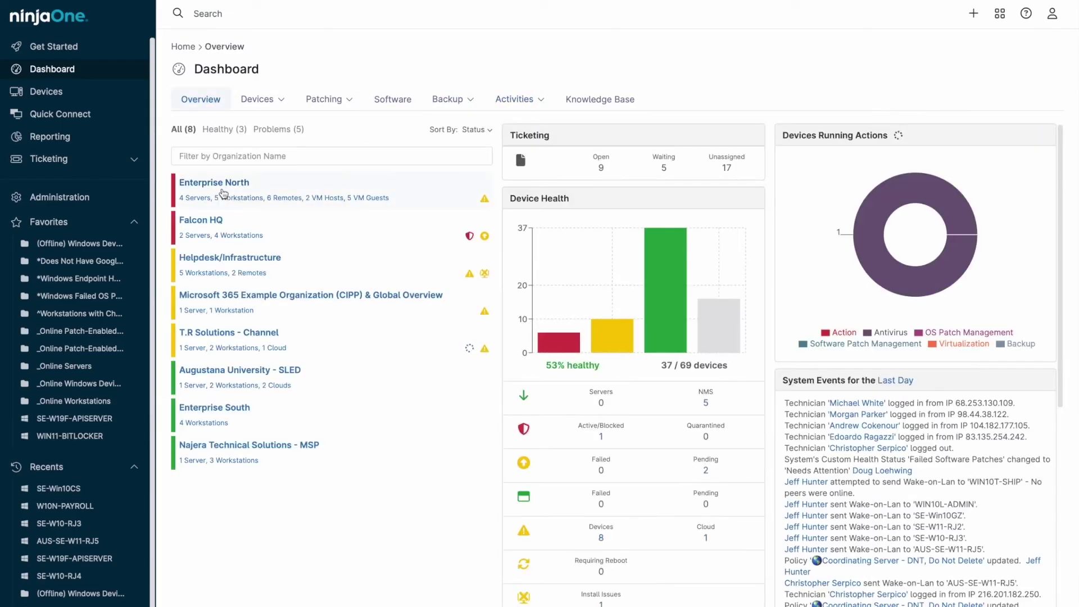
# - Open Enterprise North and generate a Windows agent installer for a new computer there
pyautogui.click(214, 182)
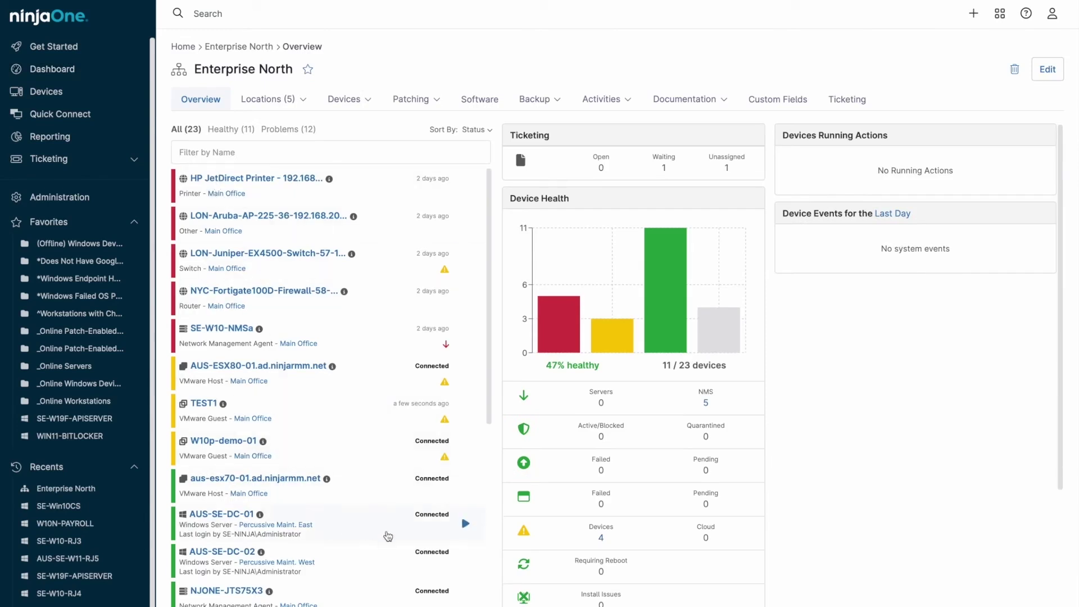
pyautogui.click(465, 525)
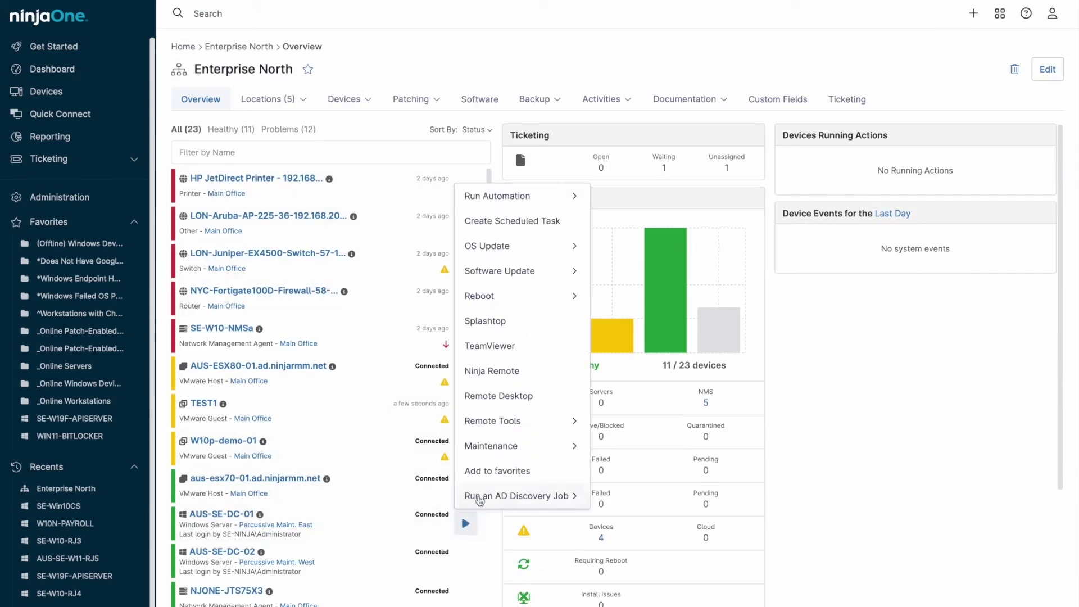
pyautogui.moveTo(488, 248)
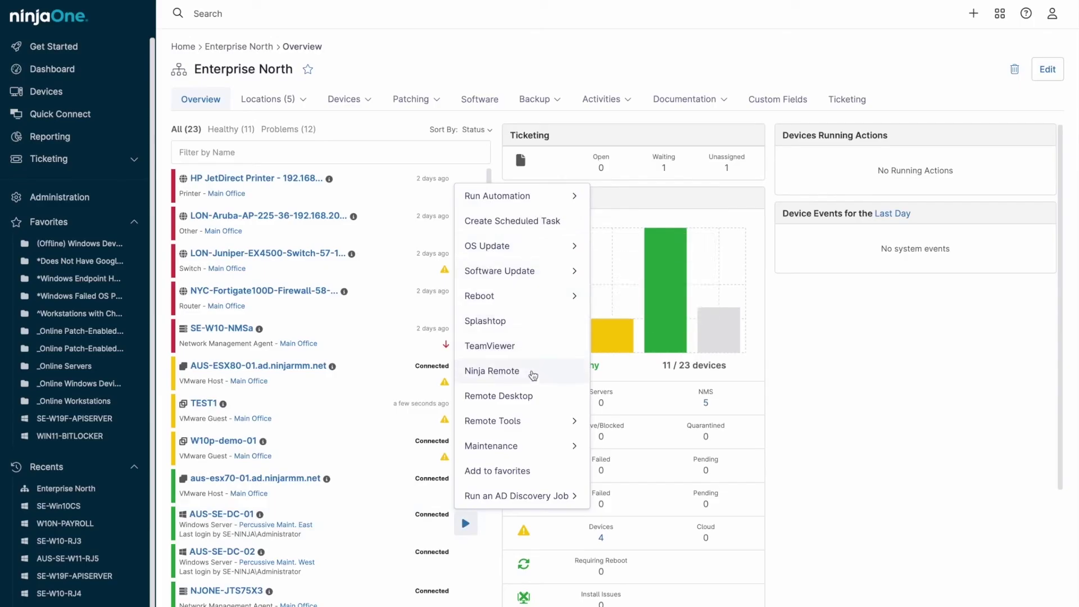
pyautogui.click(973, 13)
pyautogui.click(920, 134)
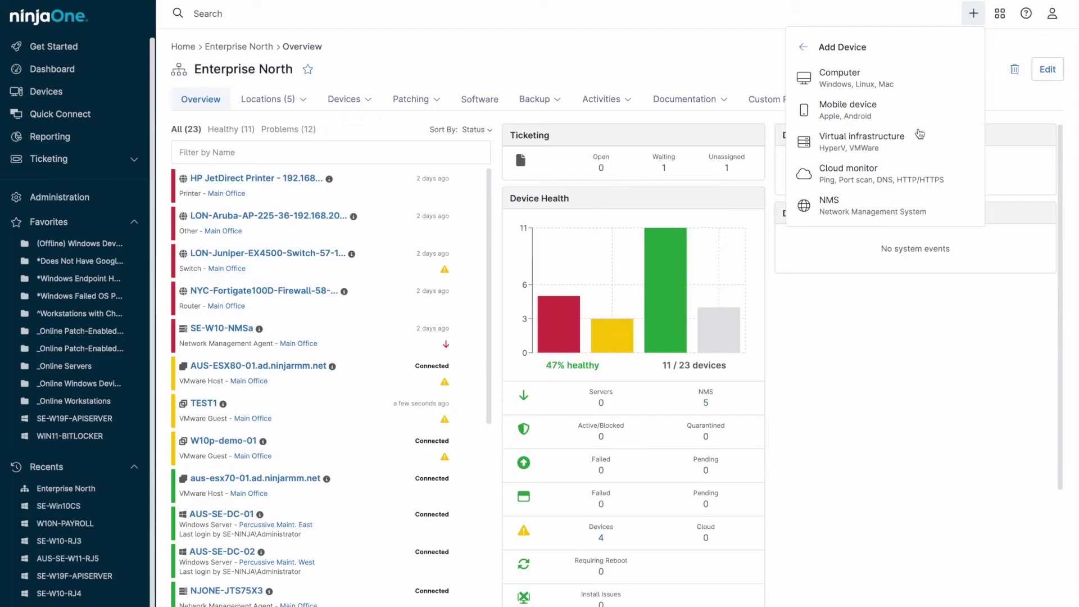
pyautogui.click(855, 78)
pyautogui.click(736, 266)
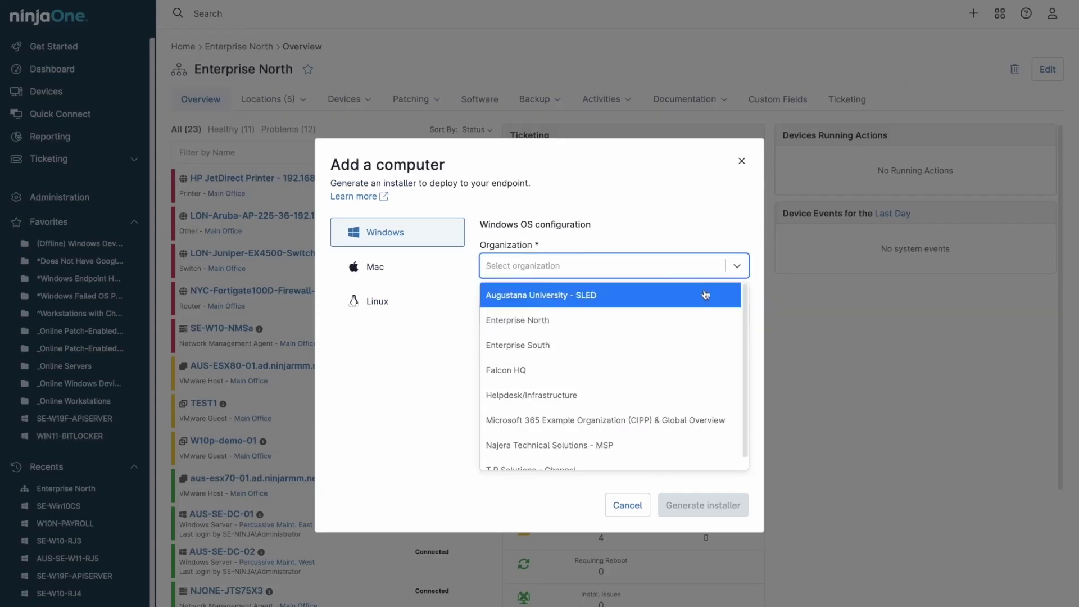
pyautogui.click(680, 318)
pyautogui.click(688, 501)
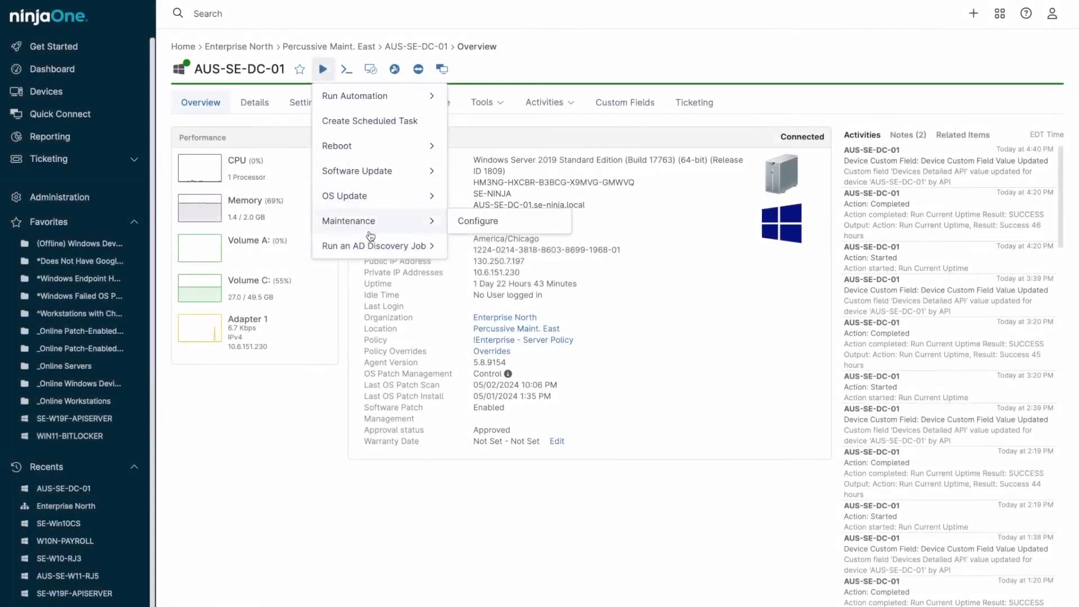
# - Start an ad hoc AD discovery of se-ninja.local, recursively including nested OUs
pyautogui.moveTo(374, 246)
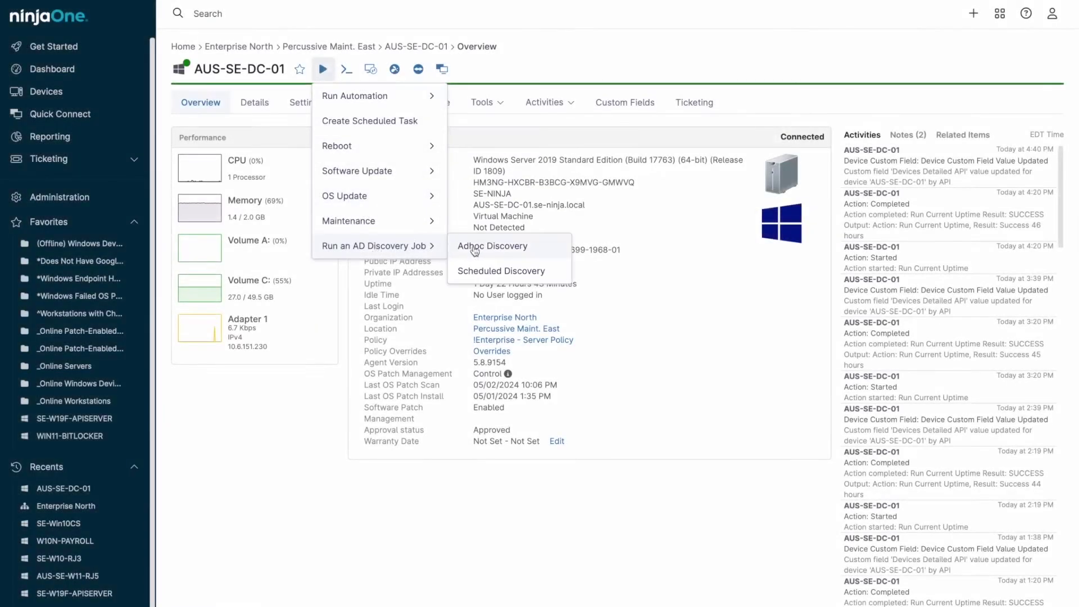
pyautogui.click(528, 247)
pyautogui.click(288, 205)
pyautogui.click(337, 228)
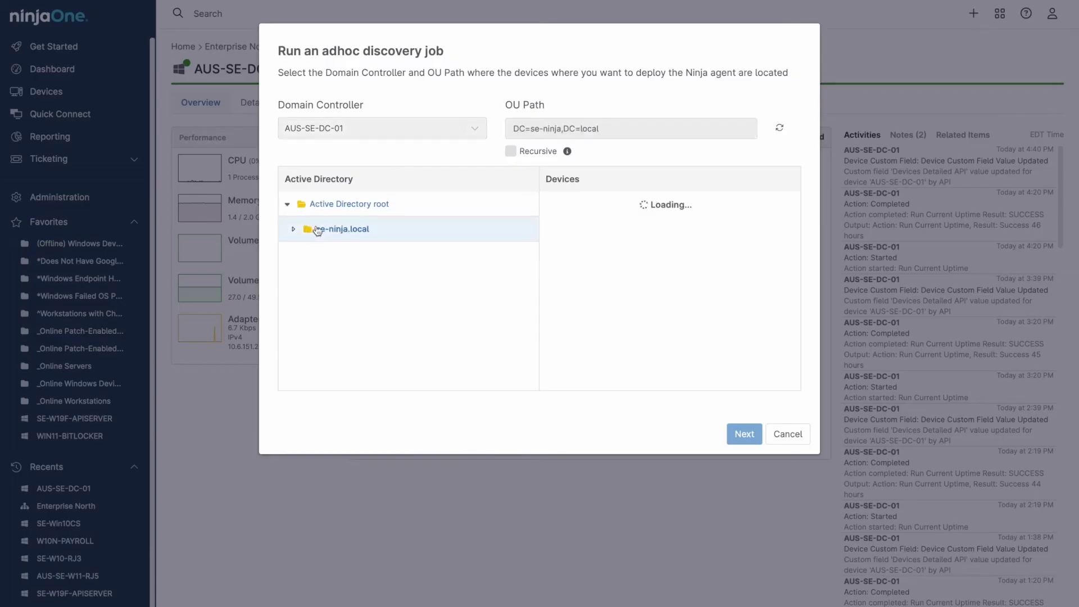
pyautogui.click(511, 151)
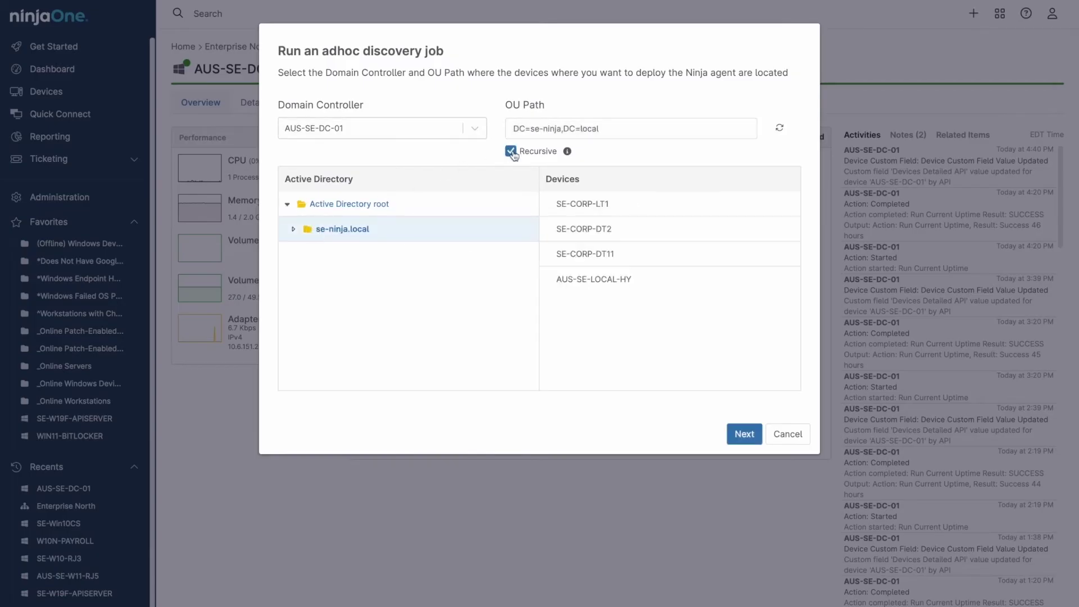
pyautogui.click(735, 432)
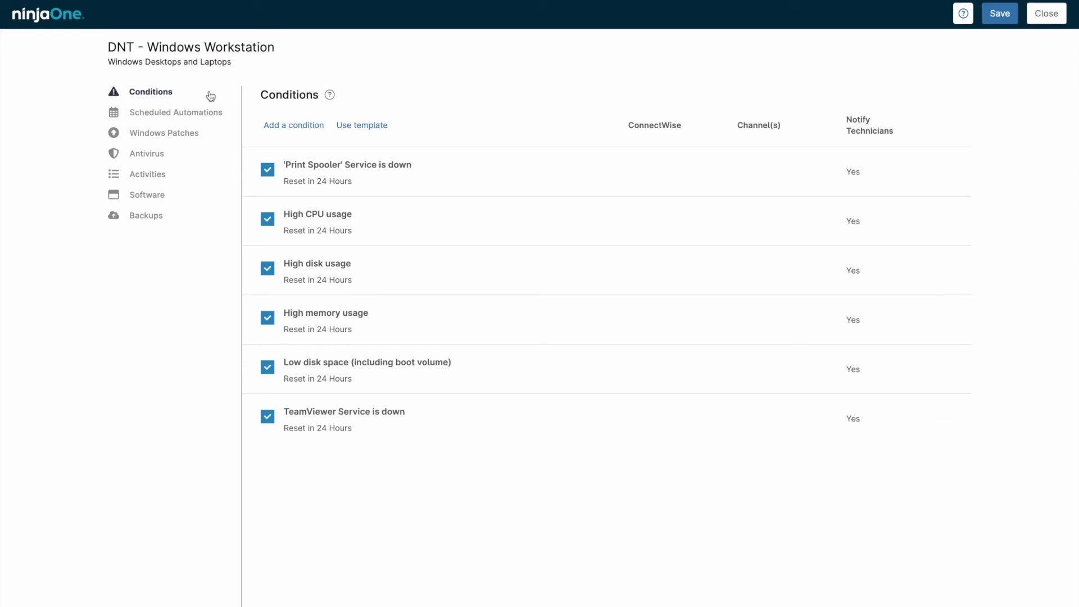
# - Browse the policy's Windows Patches, Software, Automations and Antivirus settings
pyautogui.click(212, 136)
pyautogui.click(202, 199)
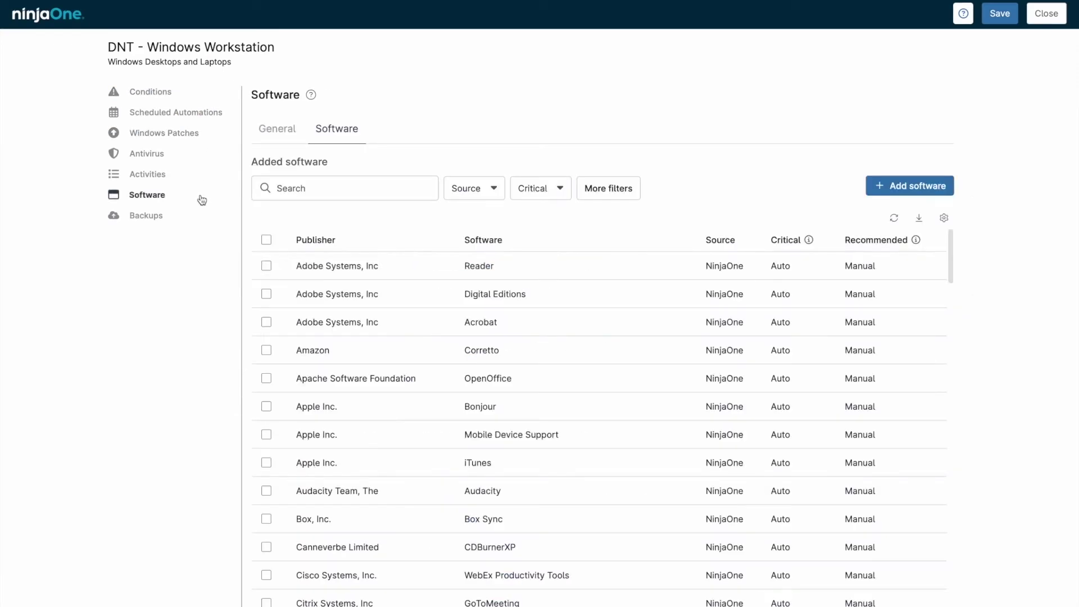
pyautogui.click(201, 114)
pyautogui.click(198, 158)
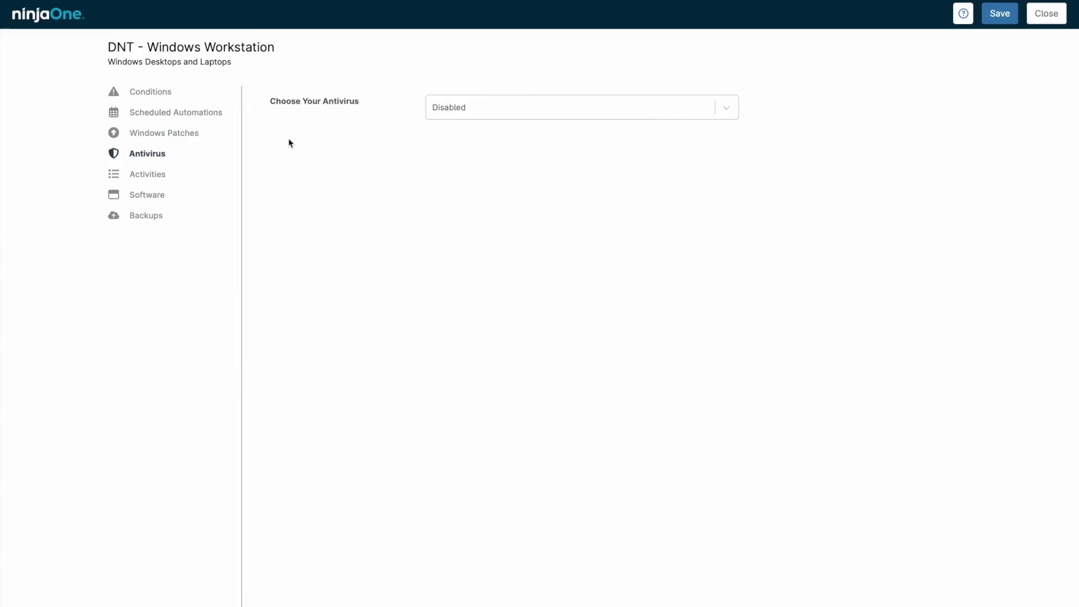
pyautogui.click(513, 109)
# - Save a Point of Sale Machines policy for Windows Desktops and Laptops under the master workstation parent
pyautogui.write('Point of Sale Machines')
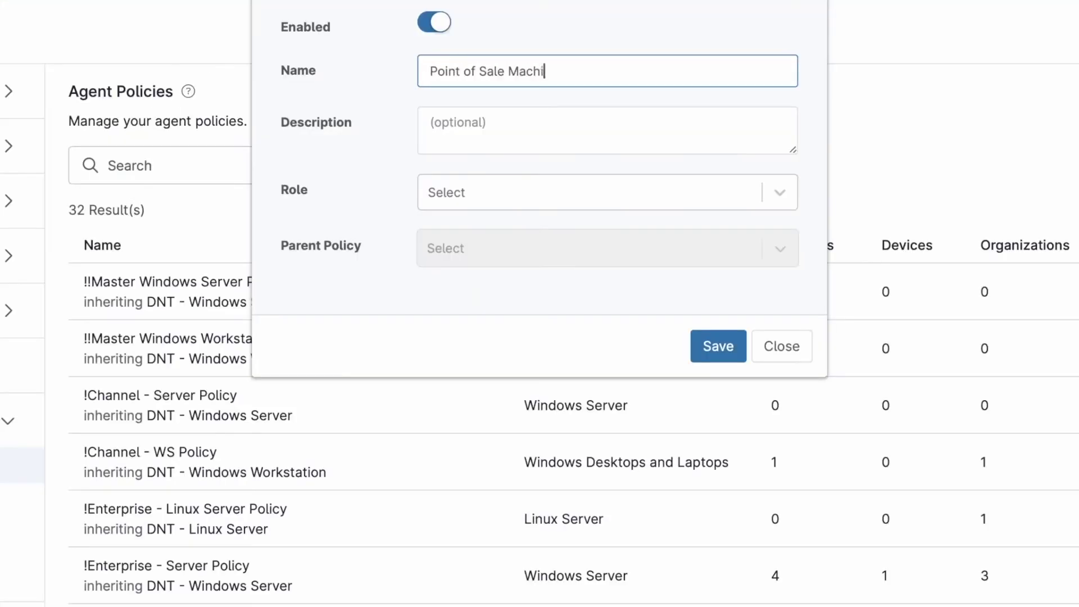
pyautogui.click(778, 192)
pyautogui.click(775, 238)
pyautogui.click(776, 257)
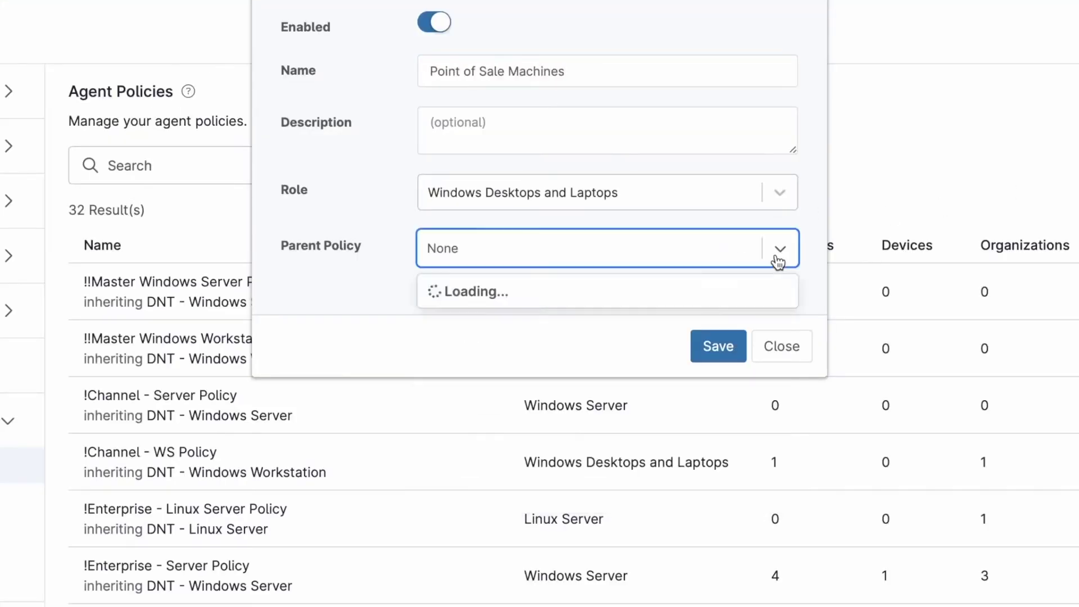
pyautogui.click(705, 323)
pyautogui.click(717, 343)
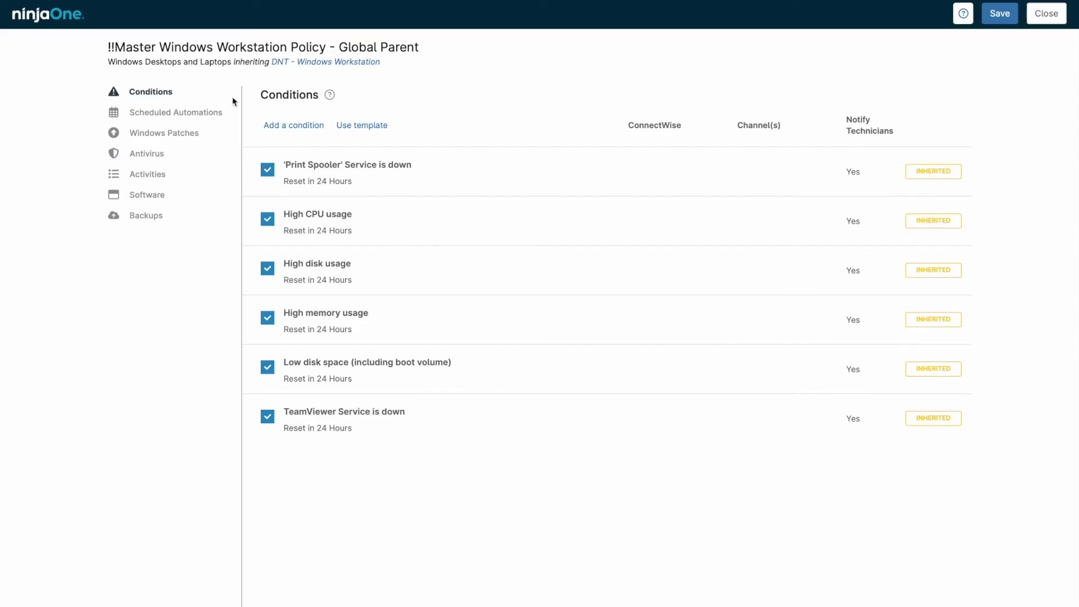
# - Add the Failed Login Attempts: Event ID 1 condition from the User Behavior templates
pyautogui.click(360, 124)
pyautogui.click(373, 302)
pyautogui.click(500, 291)
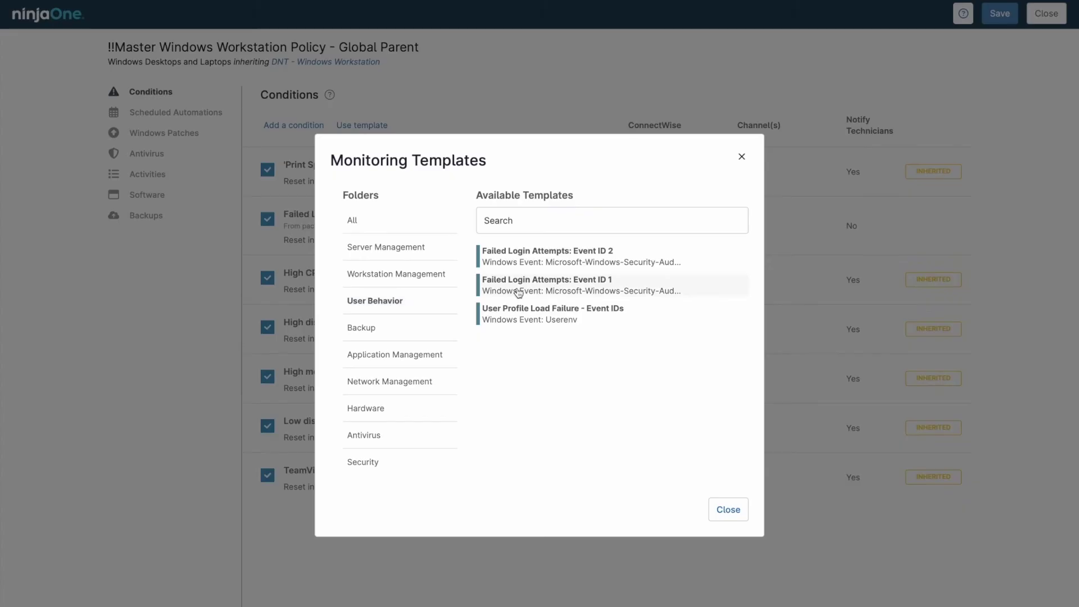
pyautogui.click(727, 509)
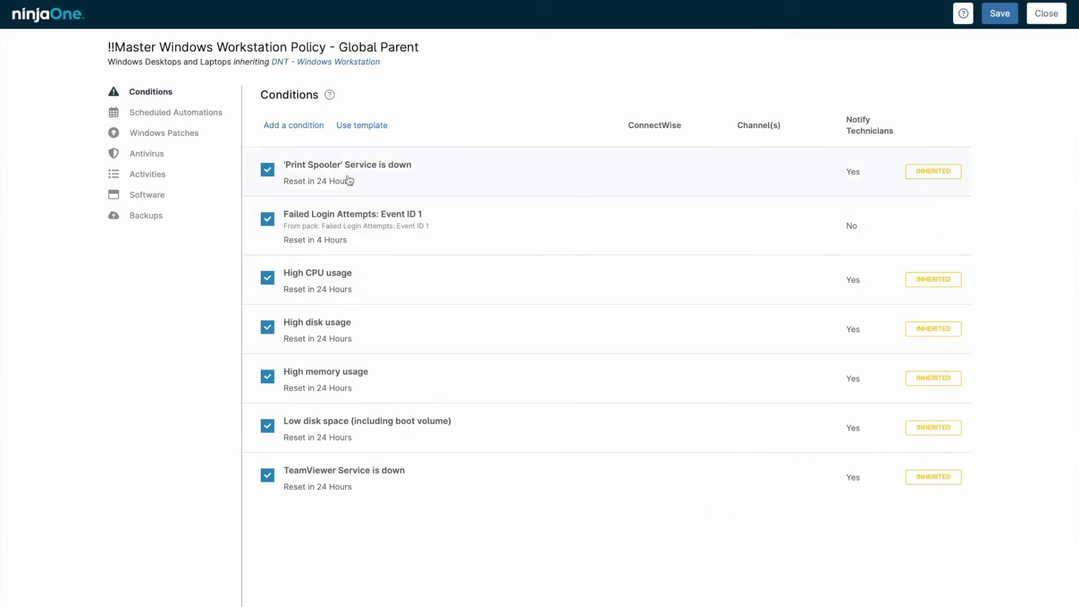
# - Inspect the Print Spooler Windows Service condition criteria and close it without changes
pyautogui.click(313, 126)
pyautogui.click(400, 78)
pyautogui.click(504, 80)
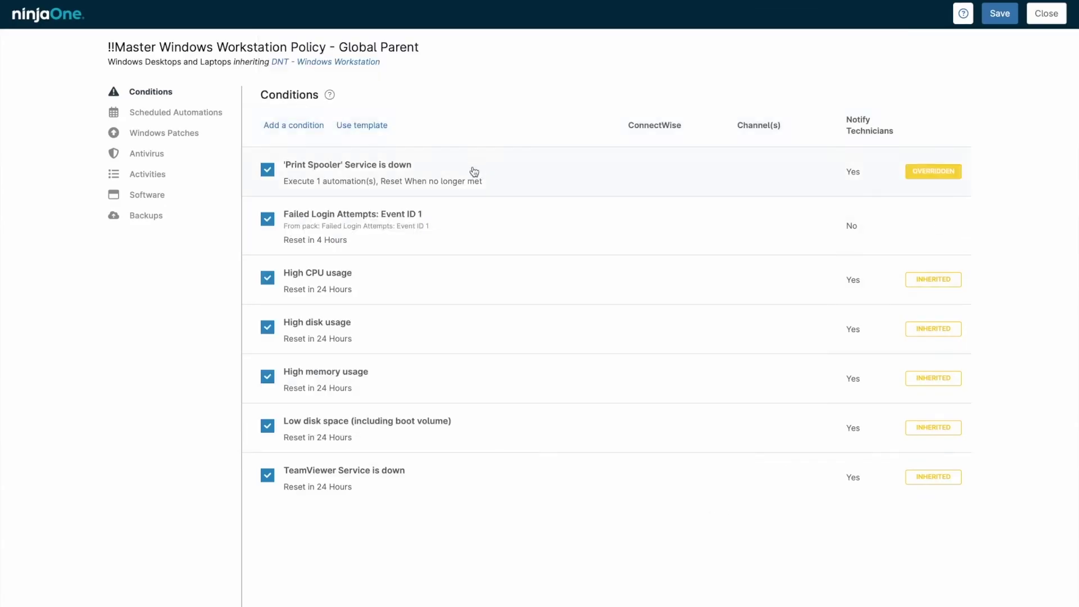
pyautogui.click(474, 176)
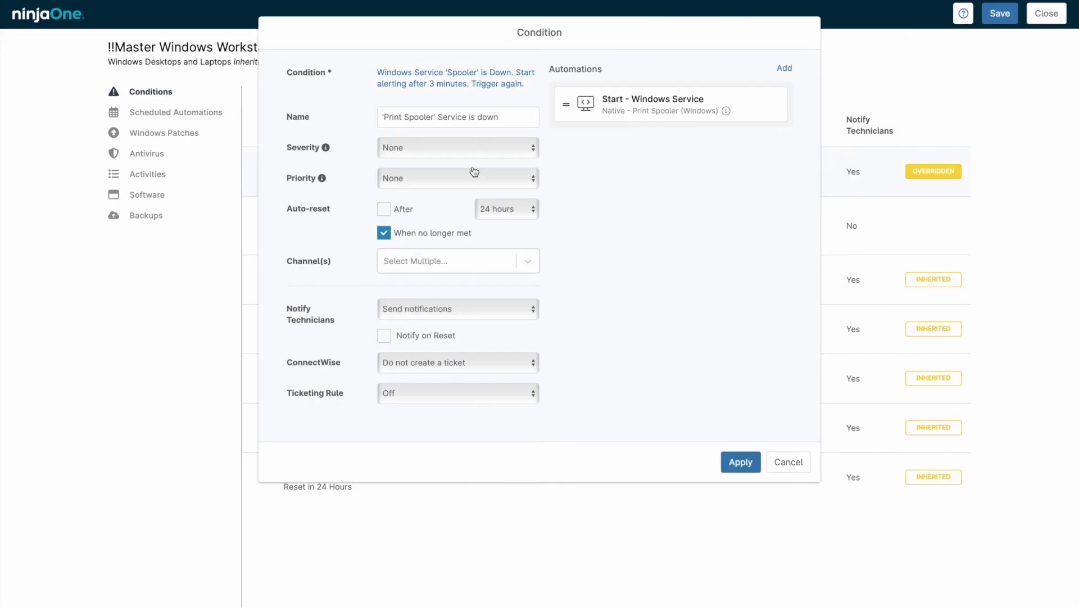
pyautogui.click(479, 92)
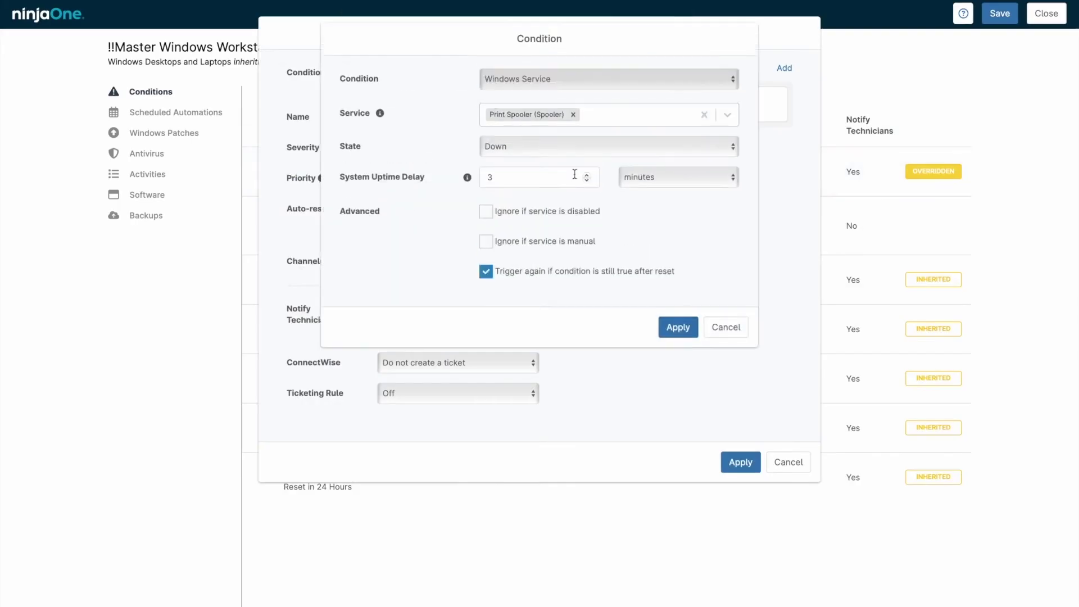
pyautogui.click(716, 327)
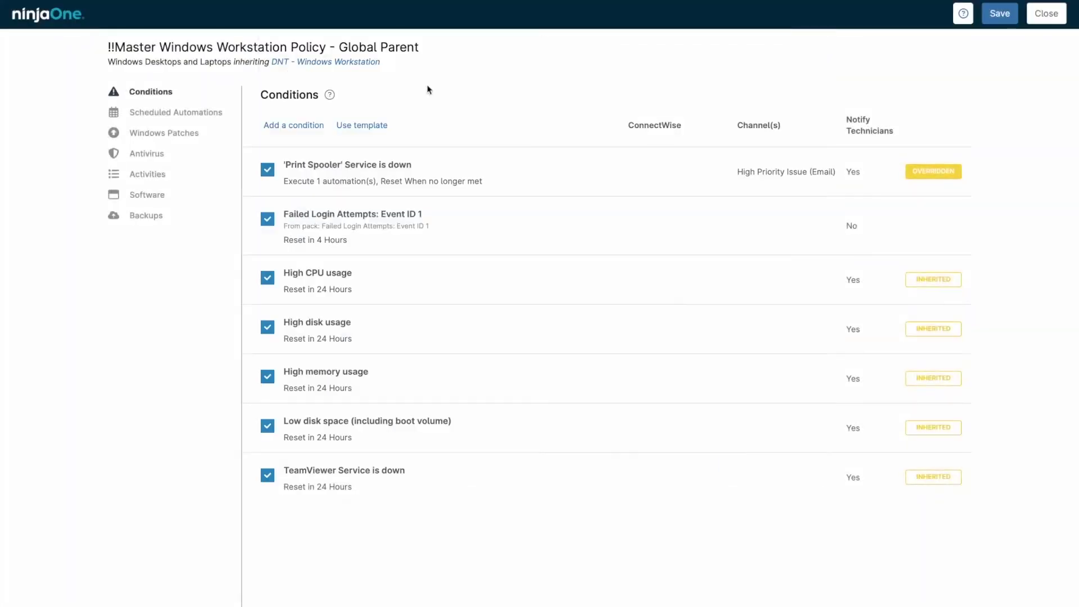
pyautogui.click(207, 134)
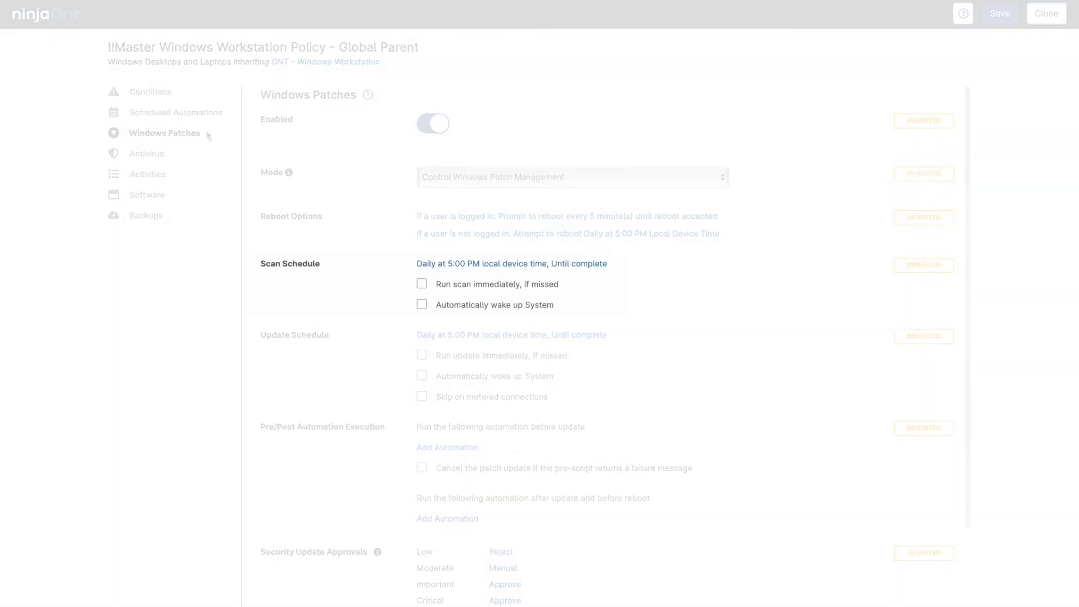
# - Set Critical Updates to be approved after 3 days
pyautogui.scroll(-3, 767, 172)
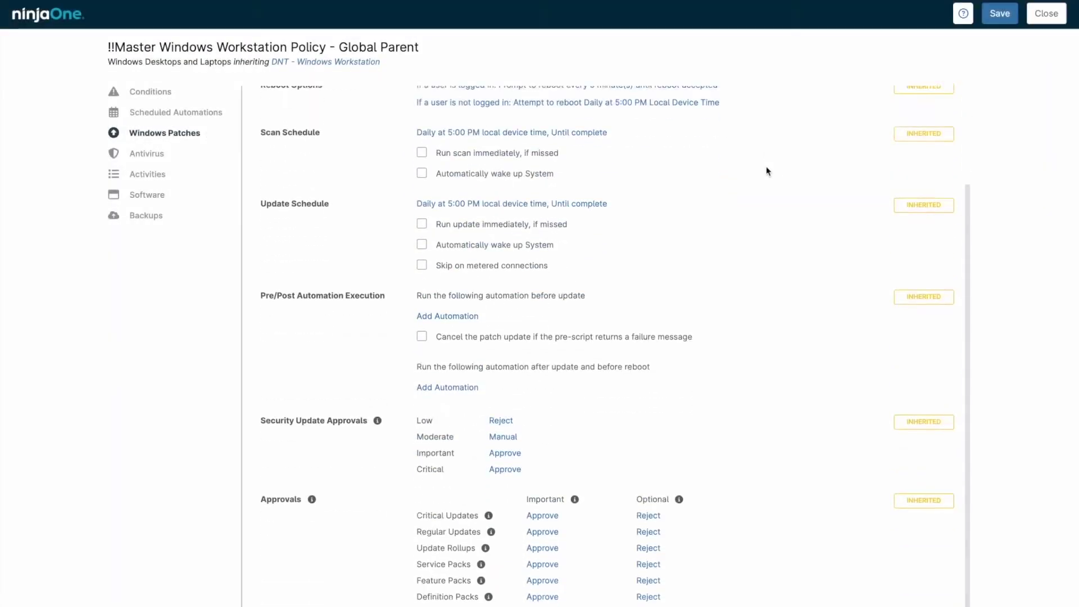
pyautogui.scroll(-1, 768, 171)
pyautogui.click(550, 459)
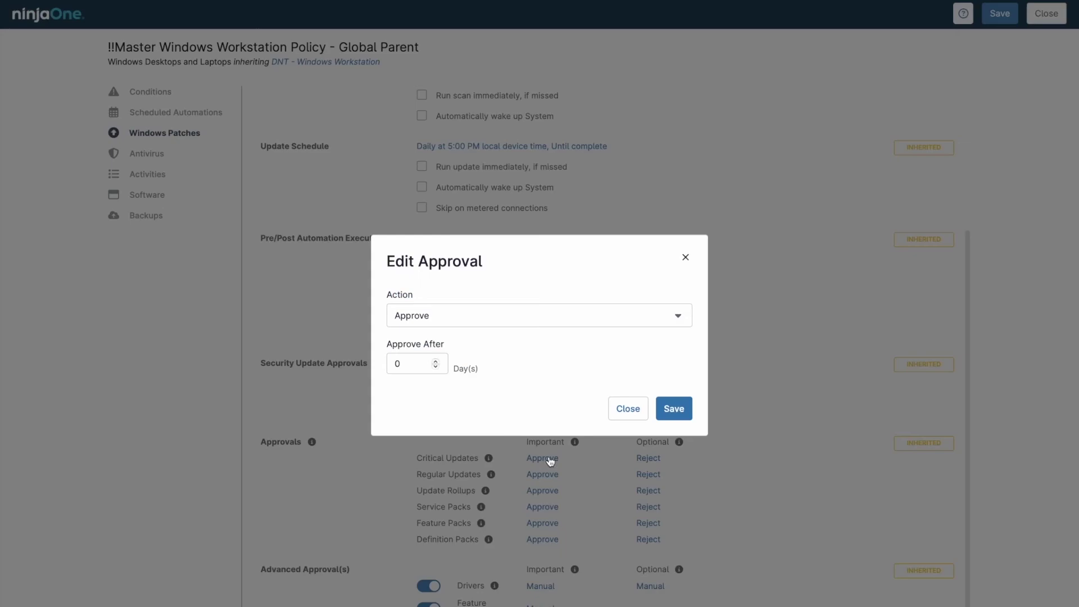
pyautogui.click(436, 360)
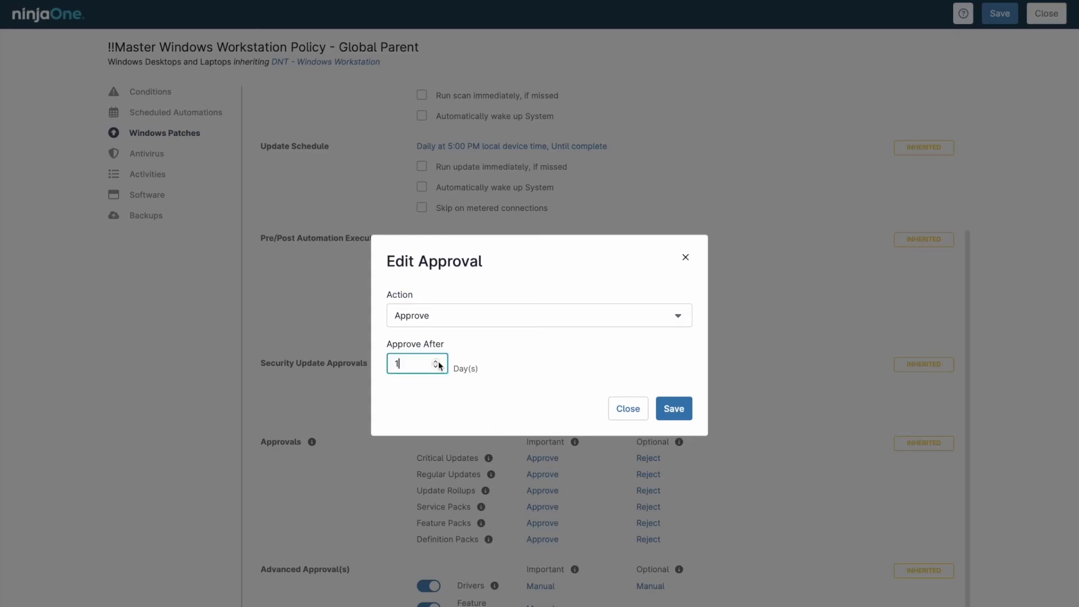
pyautogui.click(672, 408)
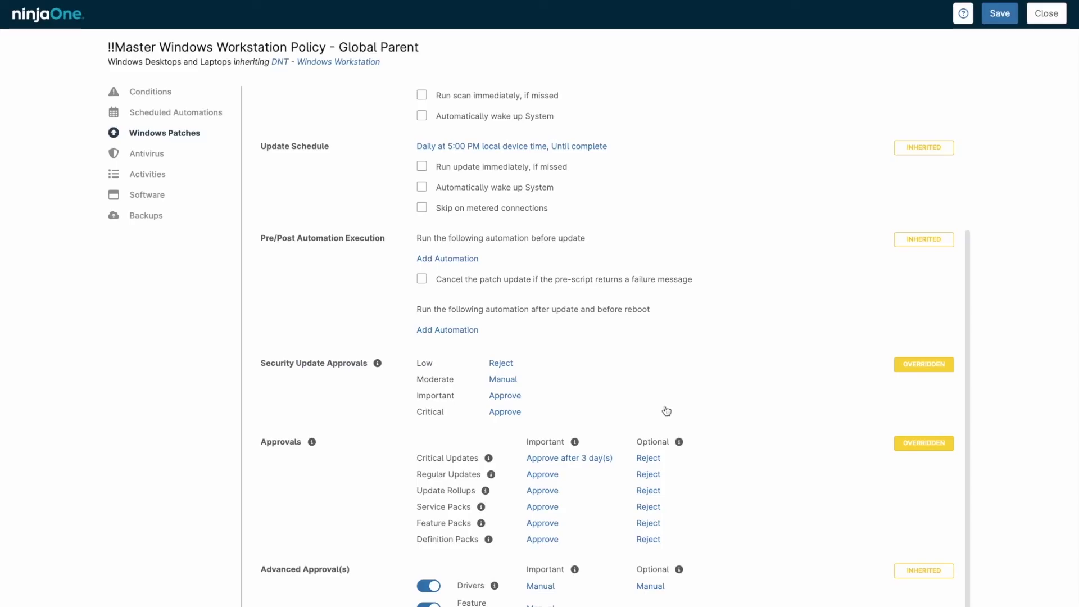
# - Prompt logged-in users to reboot every 4 hours, forcing a reboot after 4 prompts
pyautogui.scroll(3, 639, 417)
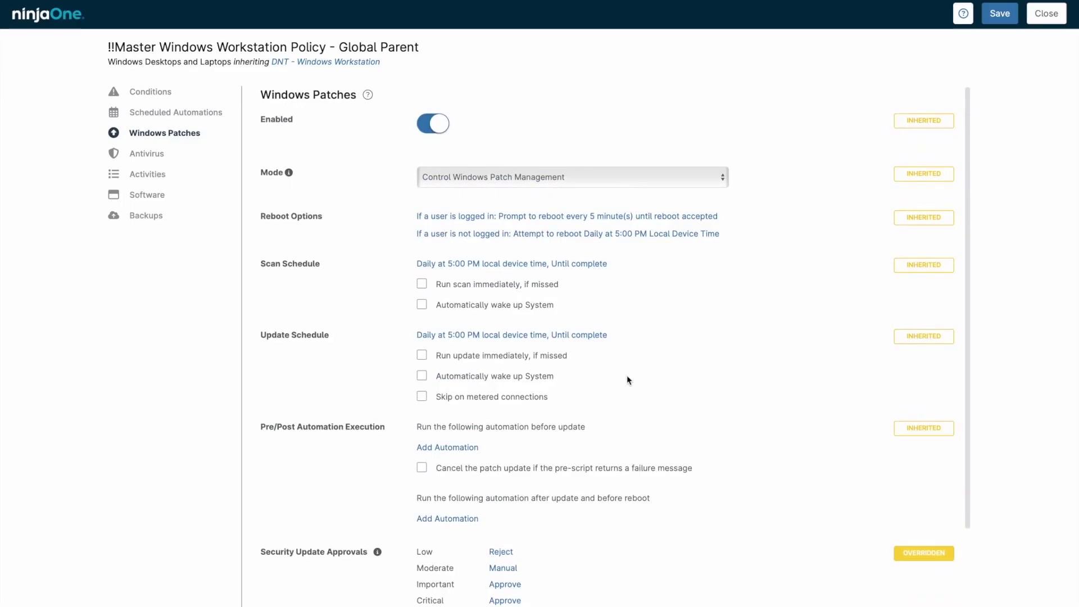
pyautogui.click(612, 222)
pyautogui.click(585, 150)
pyautogui.click(574, 167)
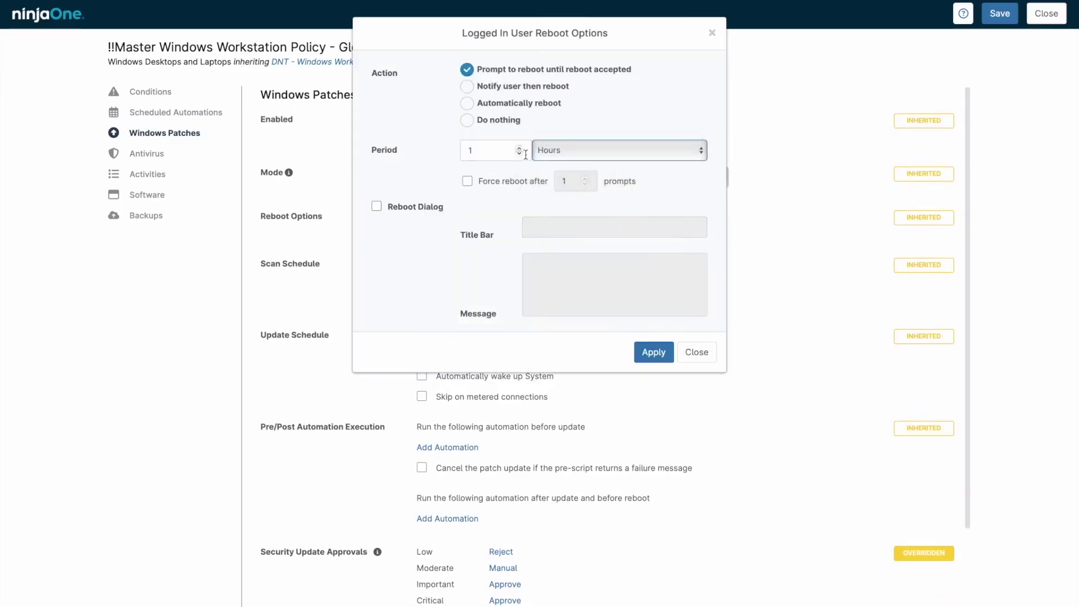
pyautogui.click(520, 153)
pyautogui.click(467, 181)
pyautogui.click(584, 178)
pyautogui.click(584, 179)
pyautogui.click(584, 178)
pyautogui.press('Return')
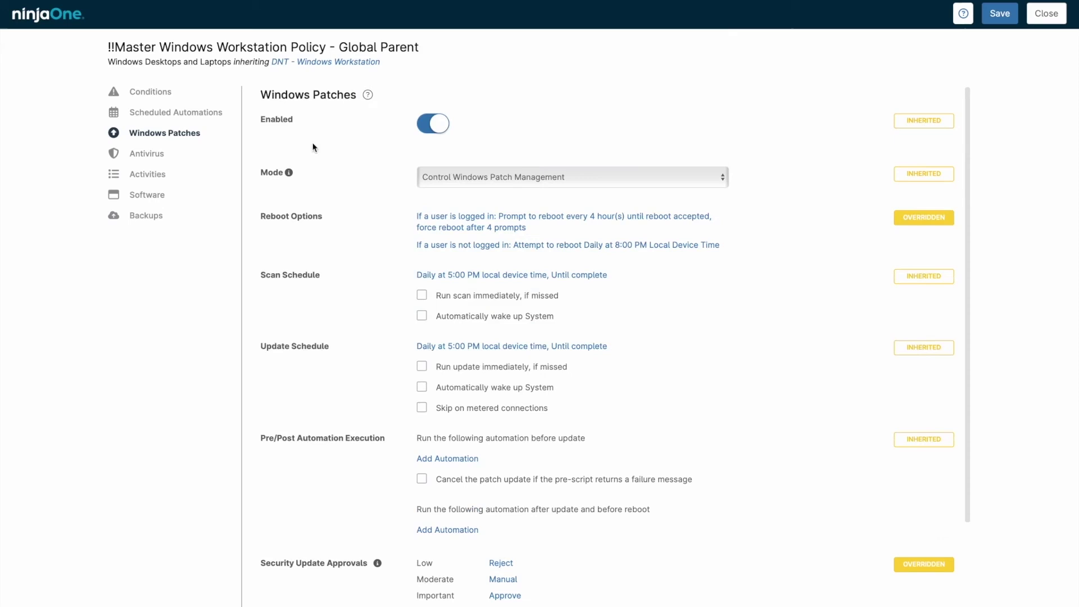
pyautogui.click(147, 195)
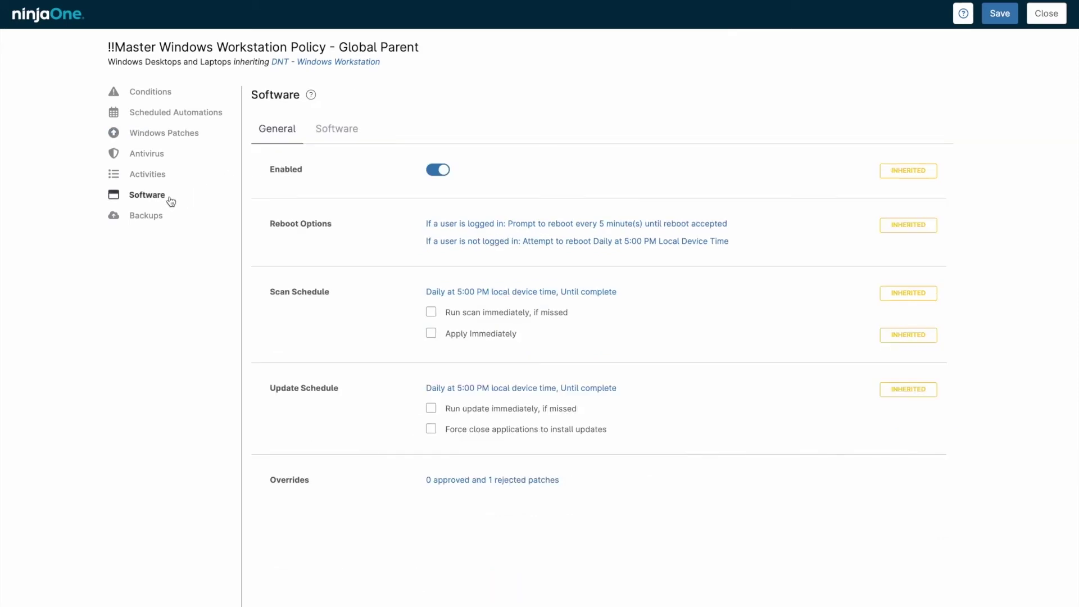
# - Add Acrobat, Foxit Reader and Chrome to the policy's patched software list
pyautogui.click(332, 135)
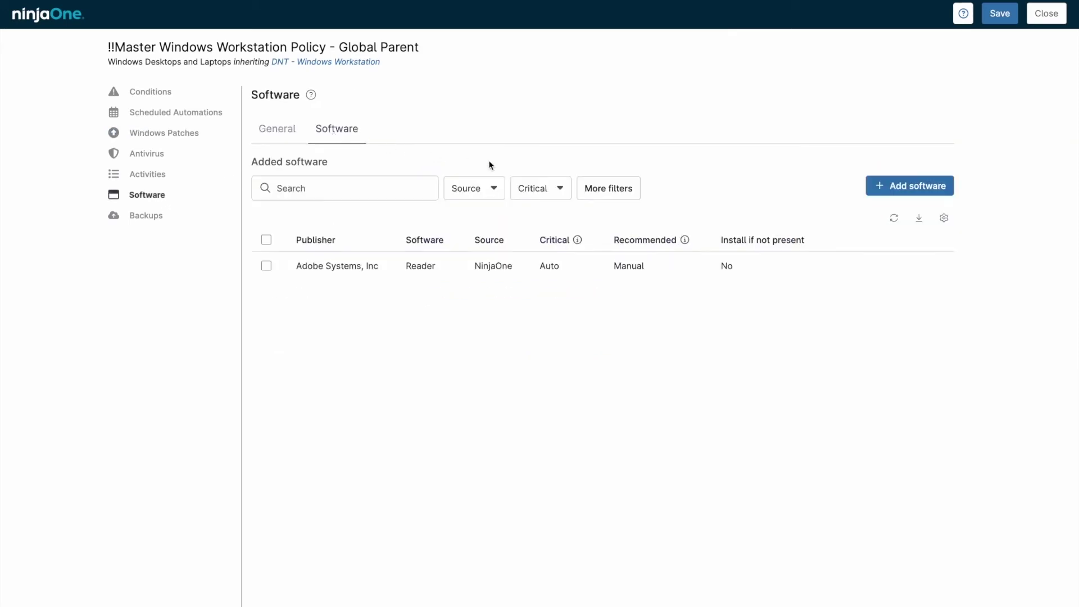
pyautogui.click(903, 187)
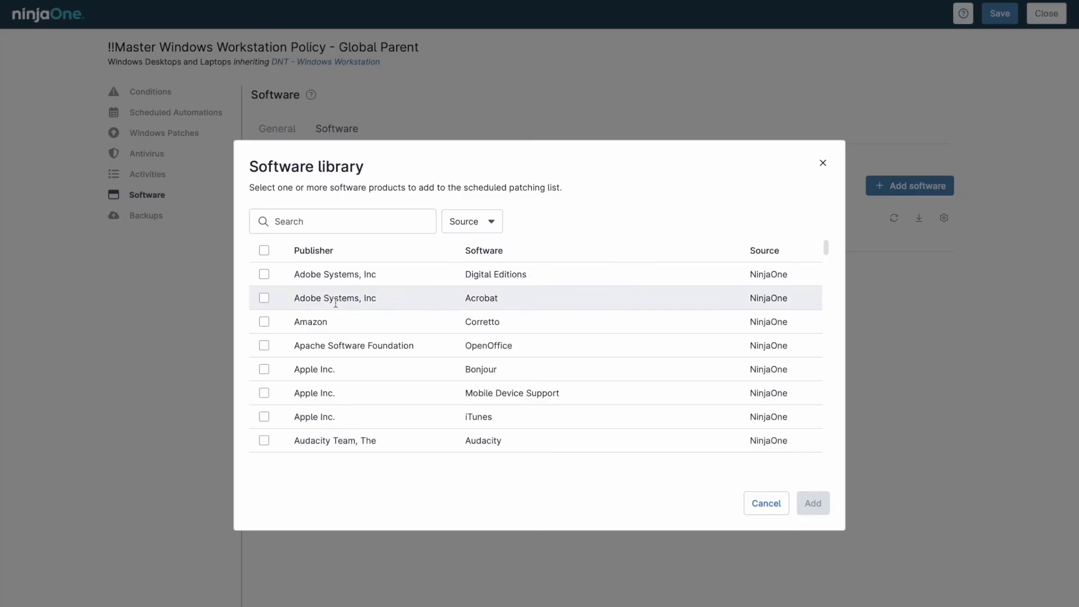
pyautogui.click(263, 299)
pyautogui.scroll(-5, 264, 303)
pyautogui.scroll(-2, 262, 338)
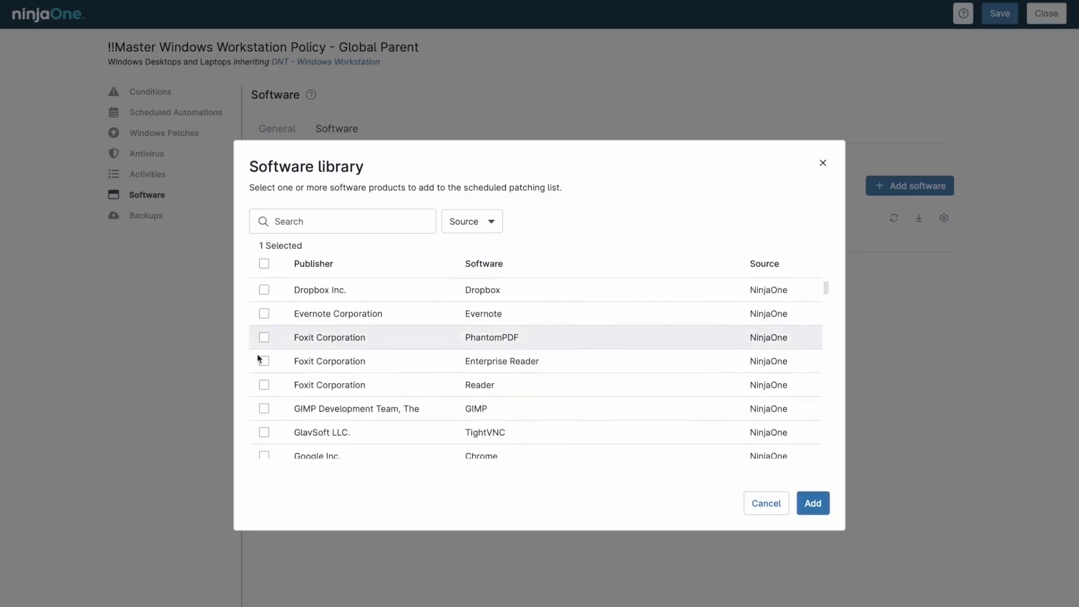
pyautogui.click(264, 385)
pyautogui.scroll(-2, 264, 385)
pyautogui.click(264, 371)
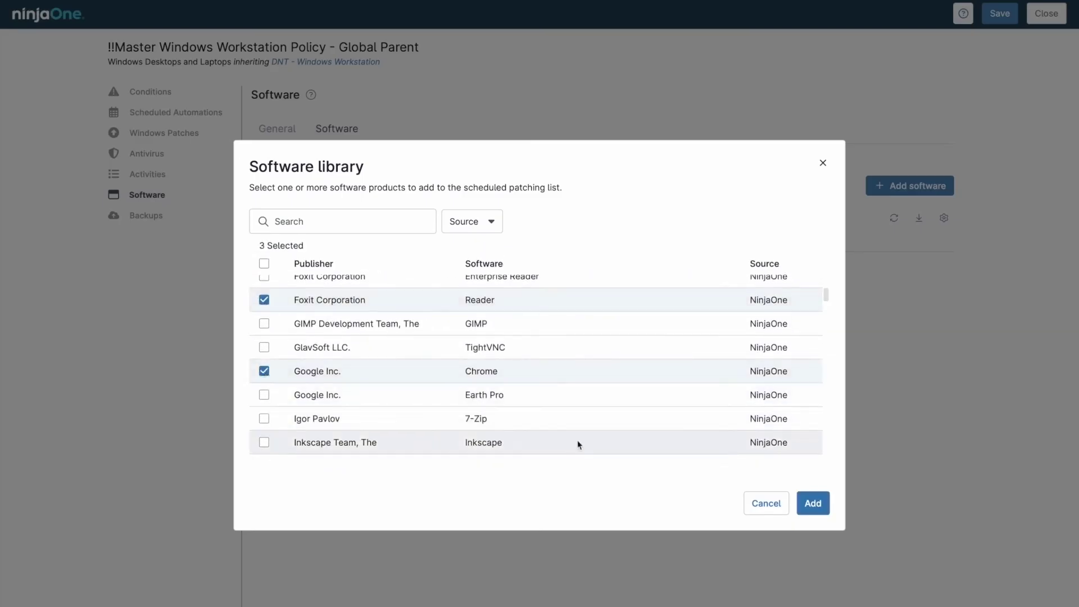
pyautogui.click(813, 503)
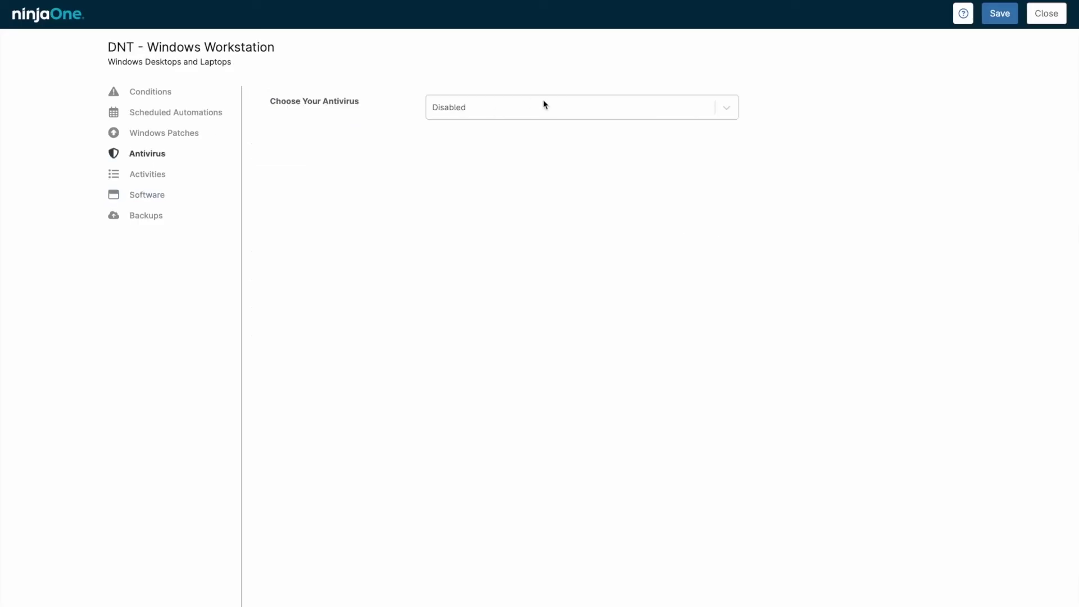
# - Review the policy's antivirus, automations and Bitdefender purge quarantine activity ticketing options
pyautogui.click(544, 105)
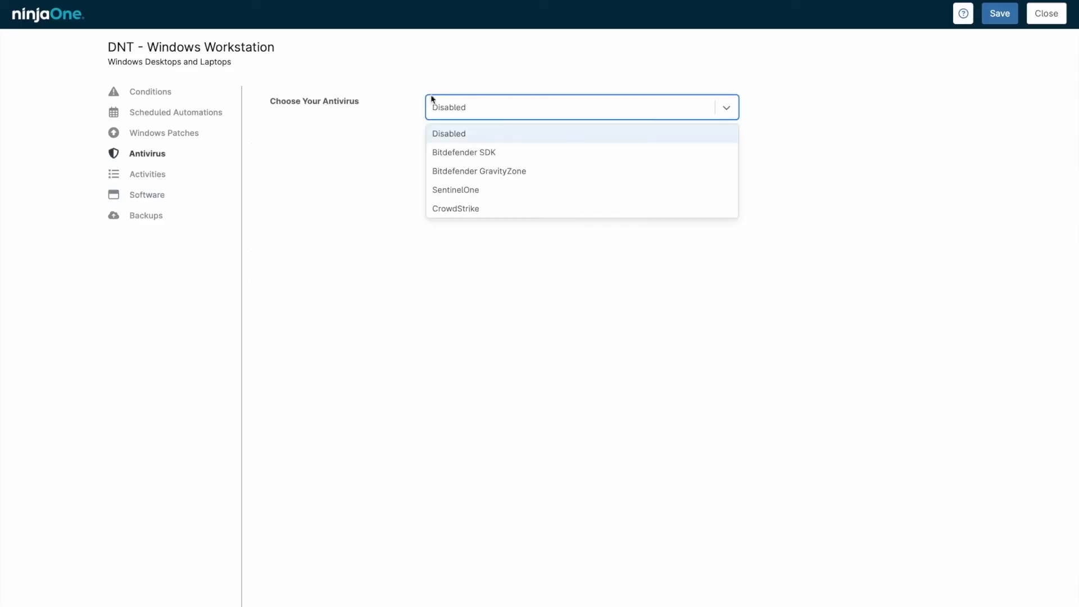
pyautogui.click(214, 115)
pyautogui.click(197, 174)
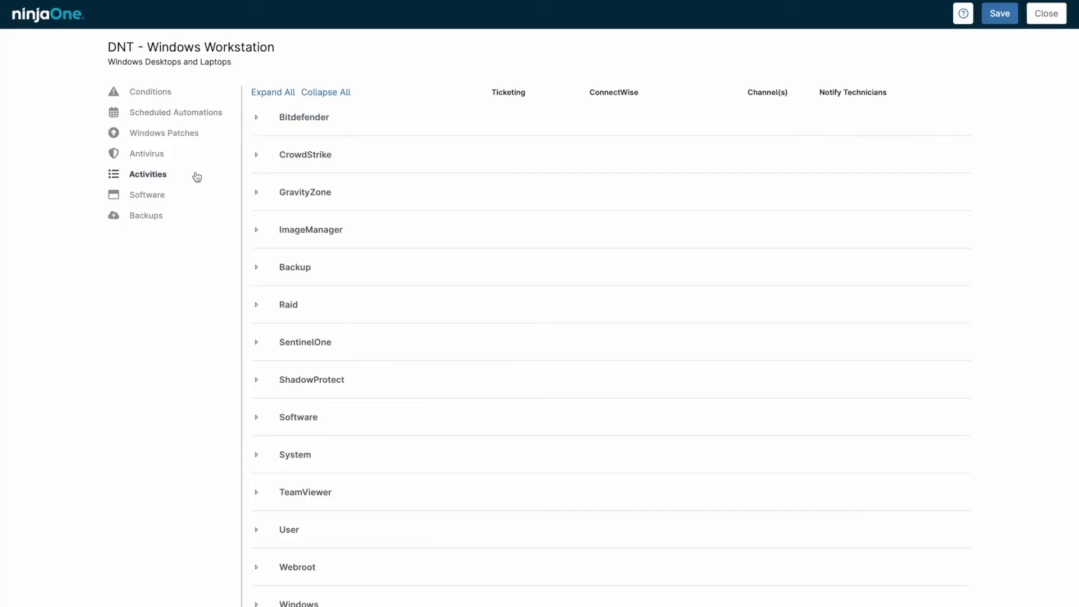
pyautogui.click(263, 125)
pyautogui.click(300, 144)
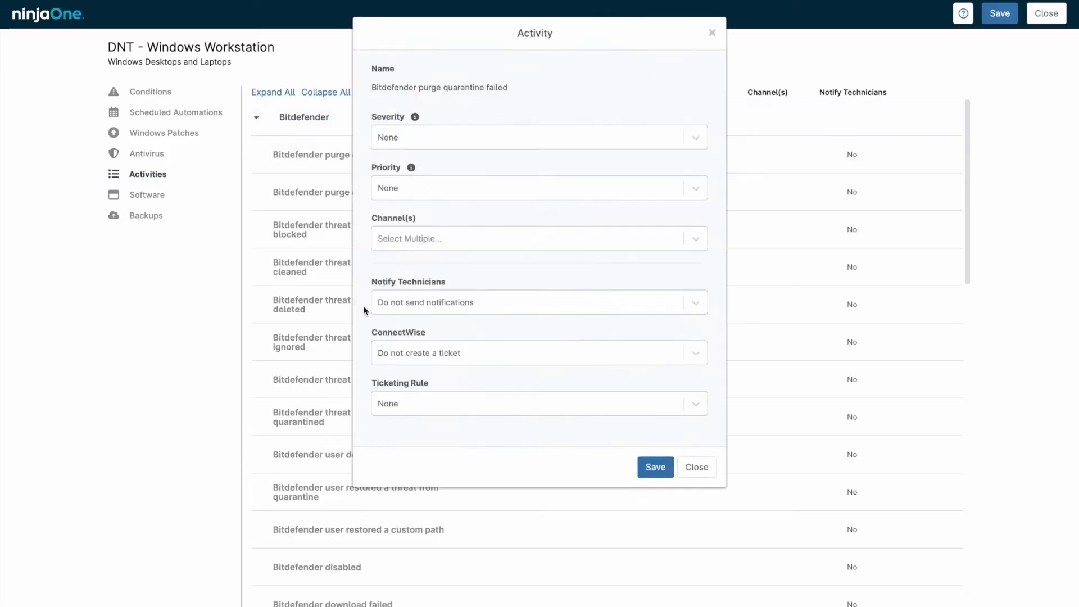
pyautogui.click(414, 408)
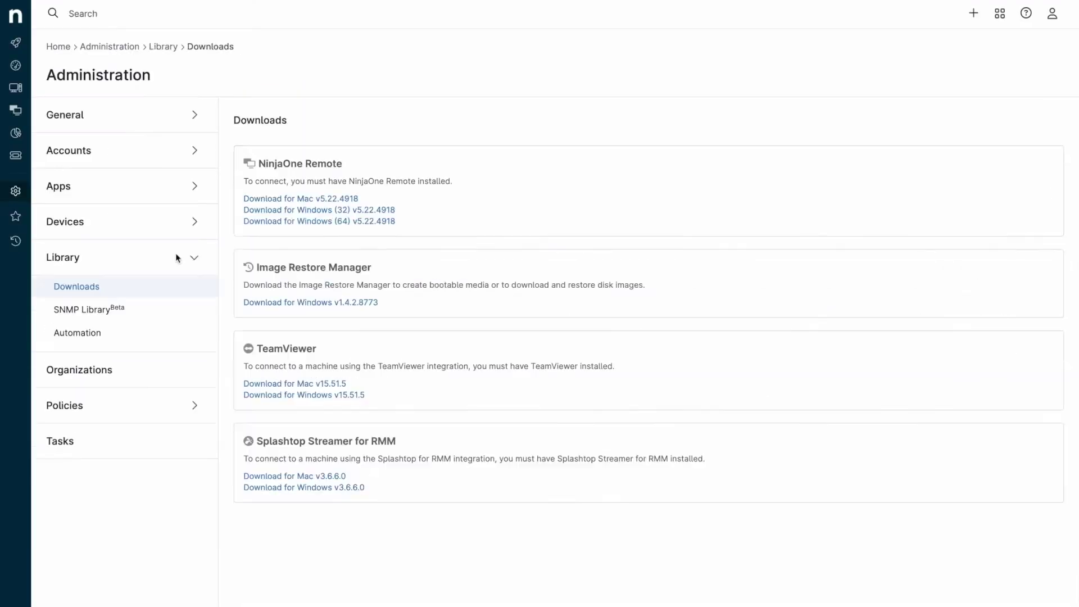
# - Browse automation templates, opening Inactive Account Alert and a new application install automation
pyautogui.click(133, 332)
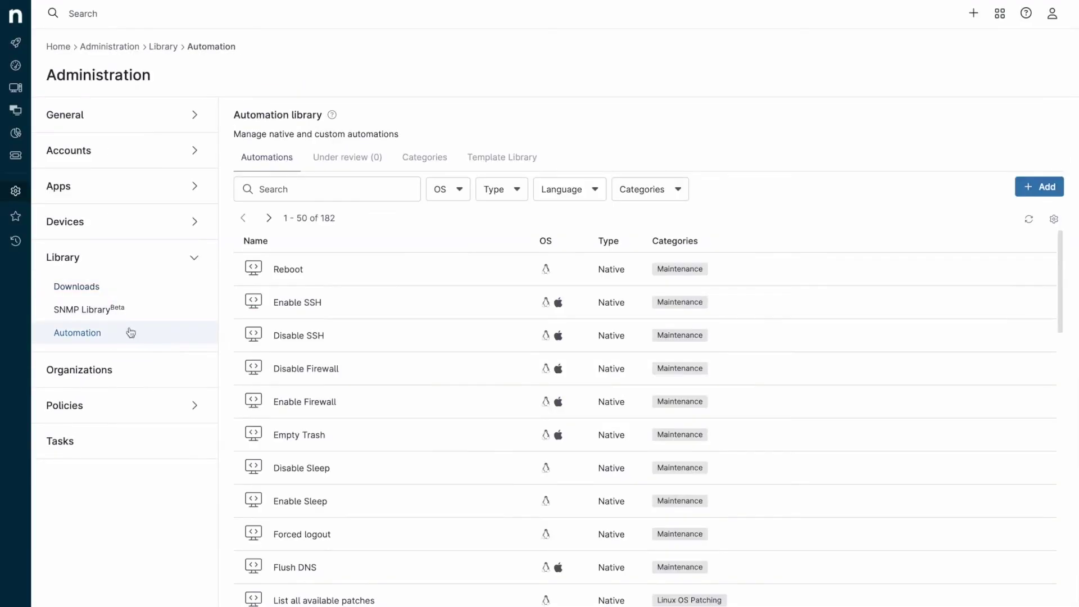
pyautogui.click(1047, 191)
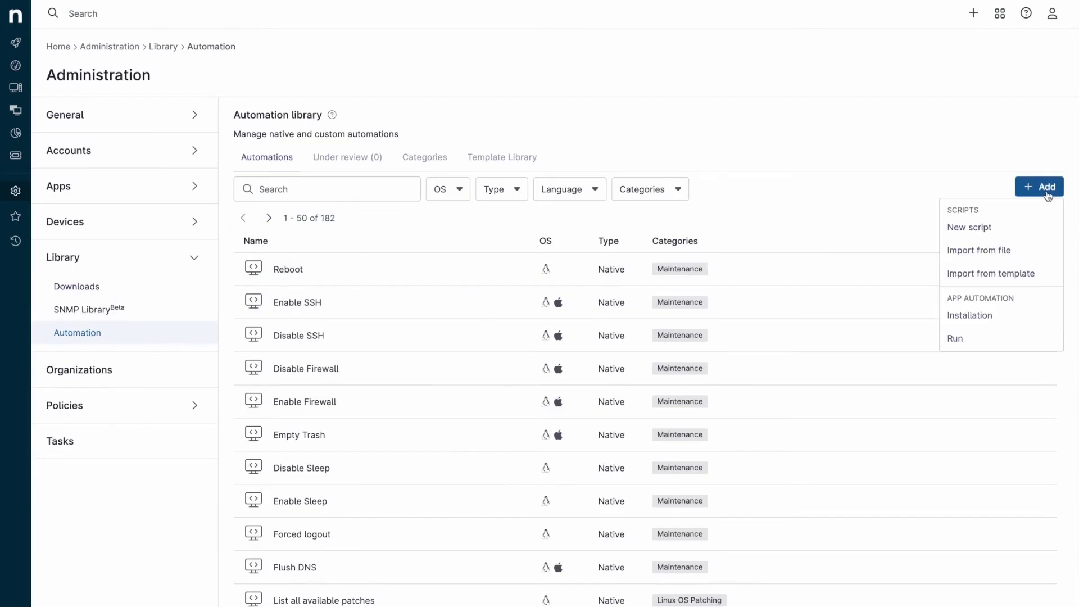
pyautogui.click(1040, 279)
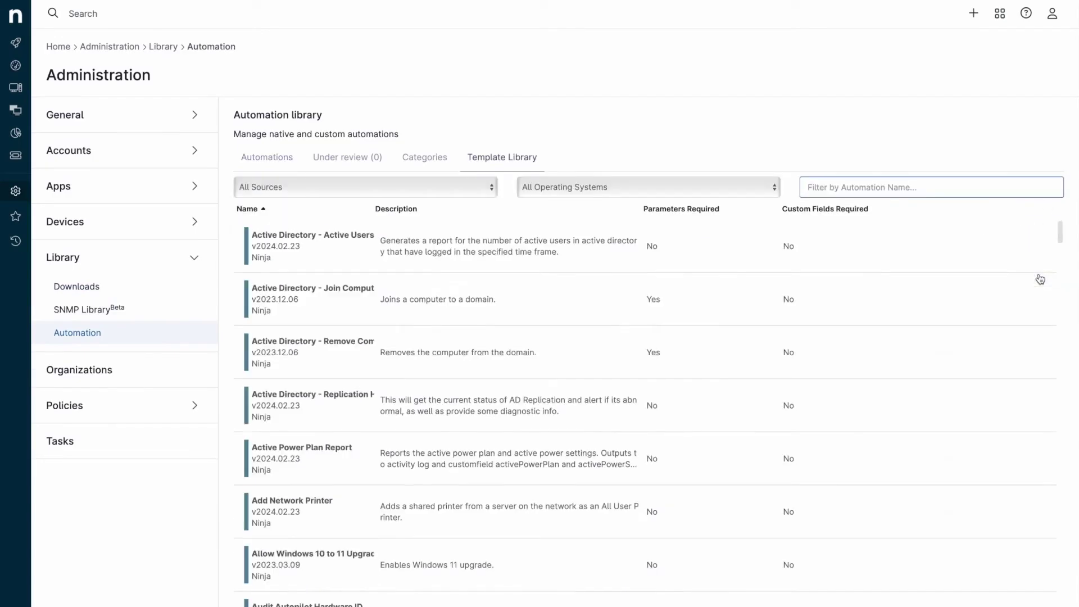
pyautogui.write('inact')
pyautogui.click(937, 242)
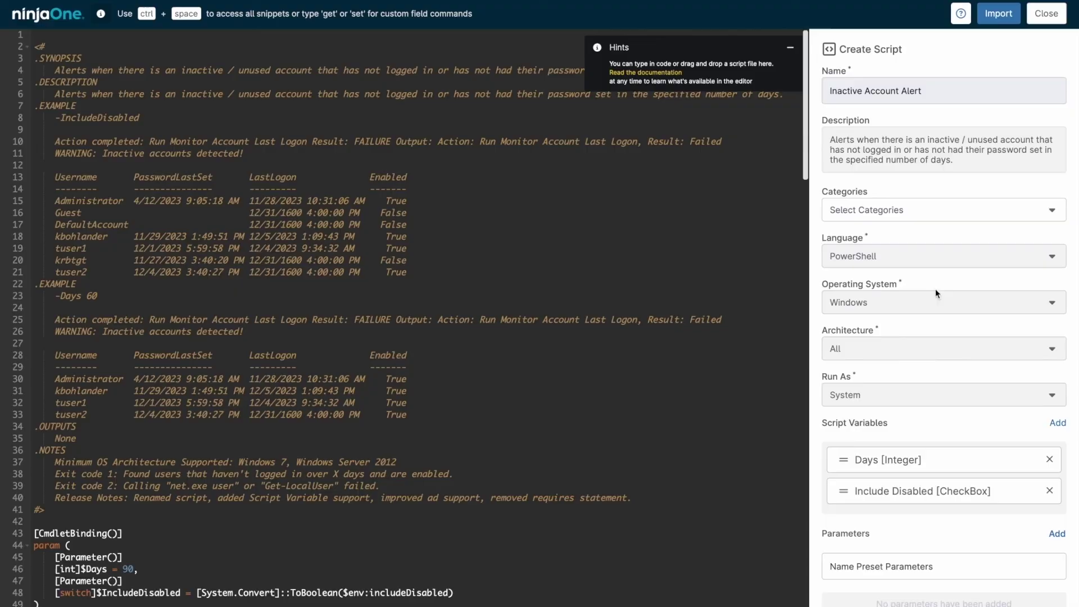
pyautogui.click(1026, 315)
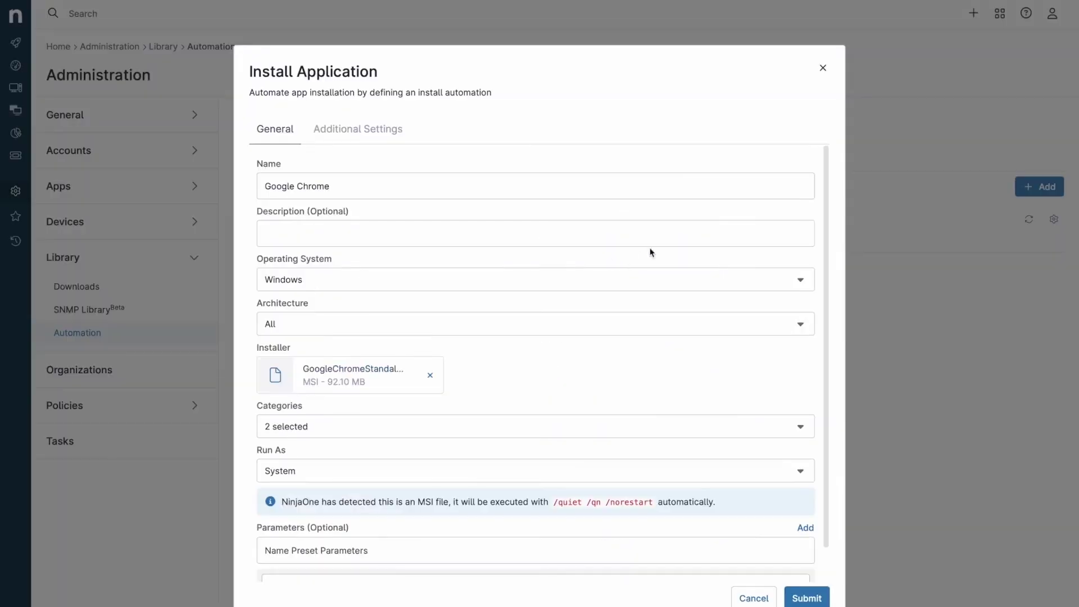
pyautogui.click(394, 134)
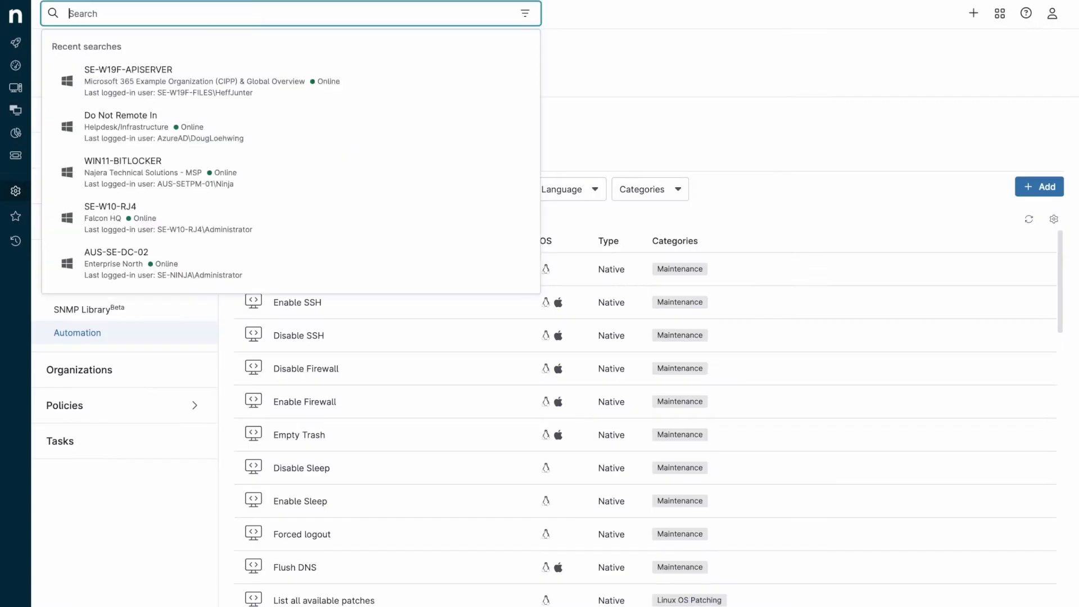
# - Search 'dc-01' and open the AUS-SE-DC-01 device overview
pyautogui.write('dc-01')
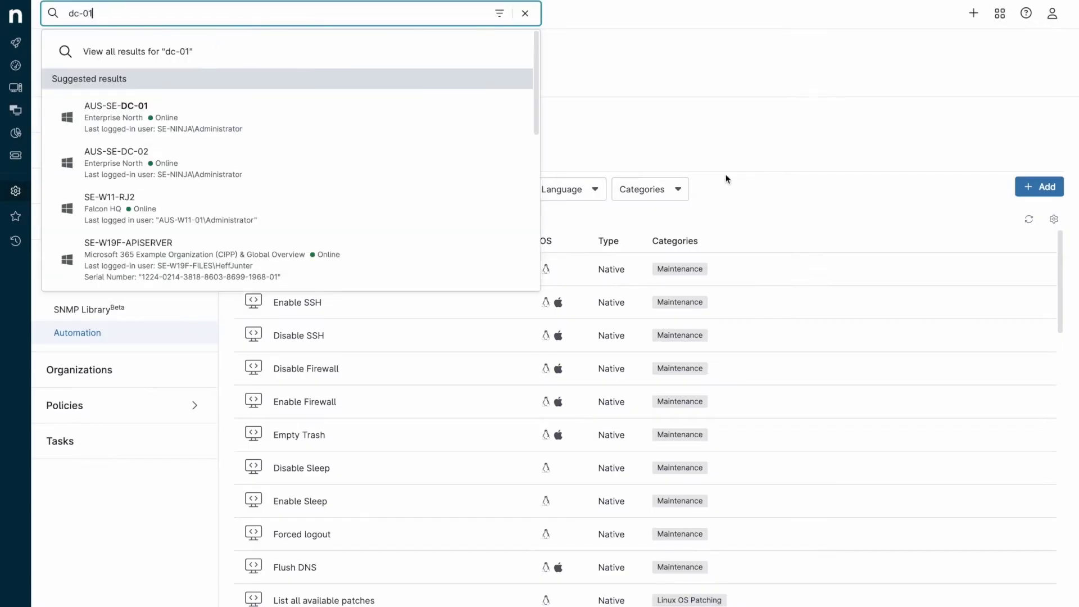
pyautogui.click(500, 116)
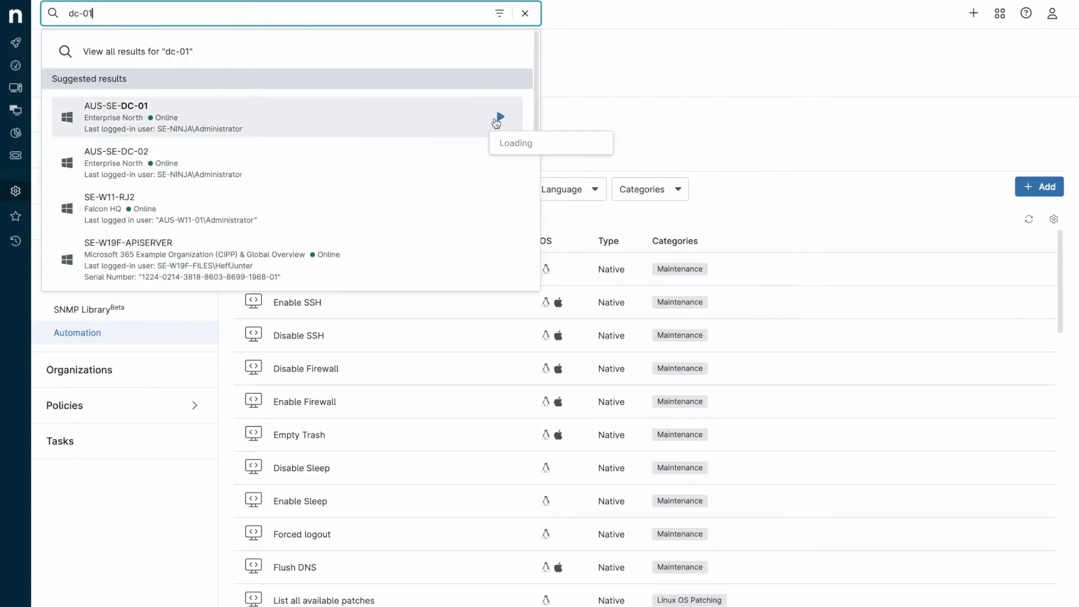
pyautogui.moveTo(508, 205)
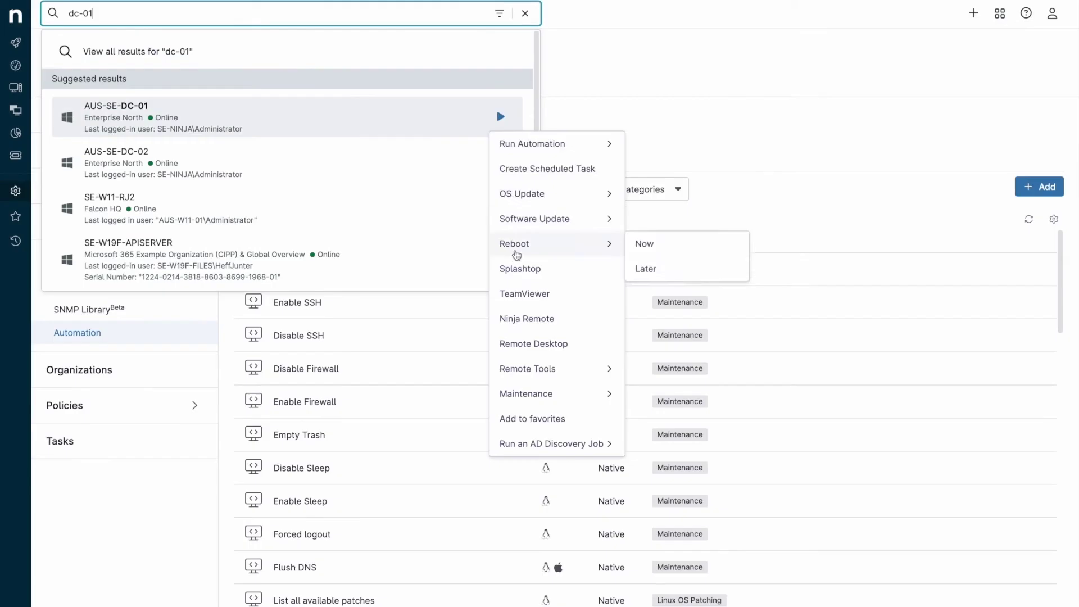
pyautogui.click(327, 128)
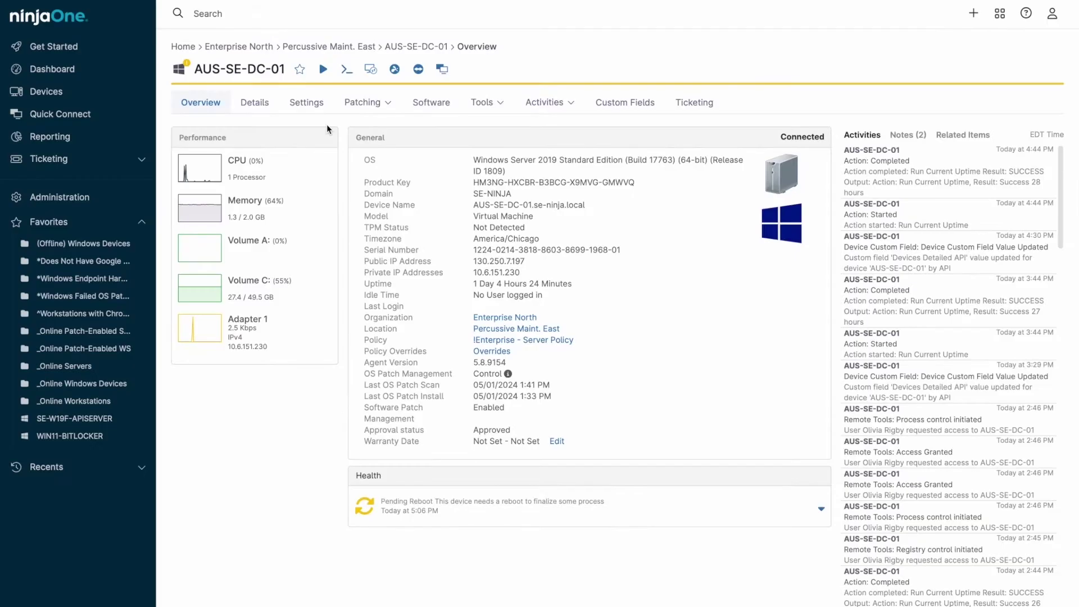
# - Check the server's notes, then run dir in a 64-bit system PowerShell session
pyautogui.click(899, 138)
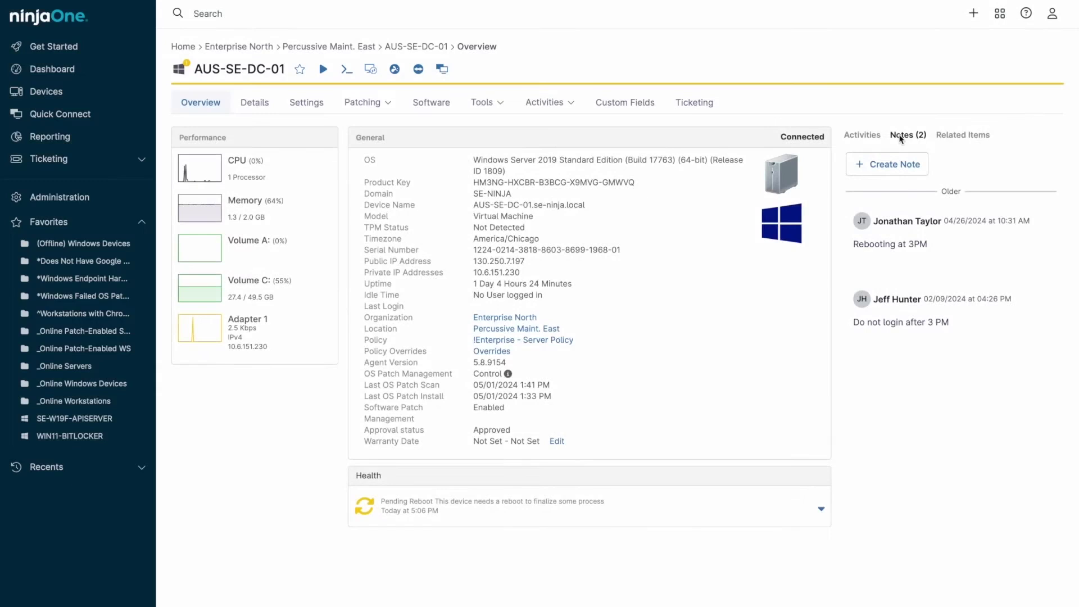
pyautogui.click(861, 135)
pyautogui.click(347, 68)
pyautogui.moveTo(394, 121)
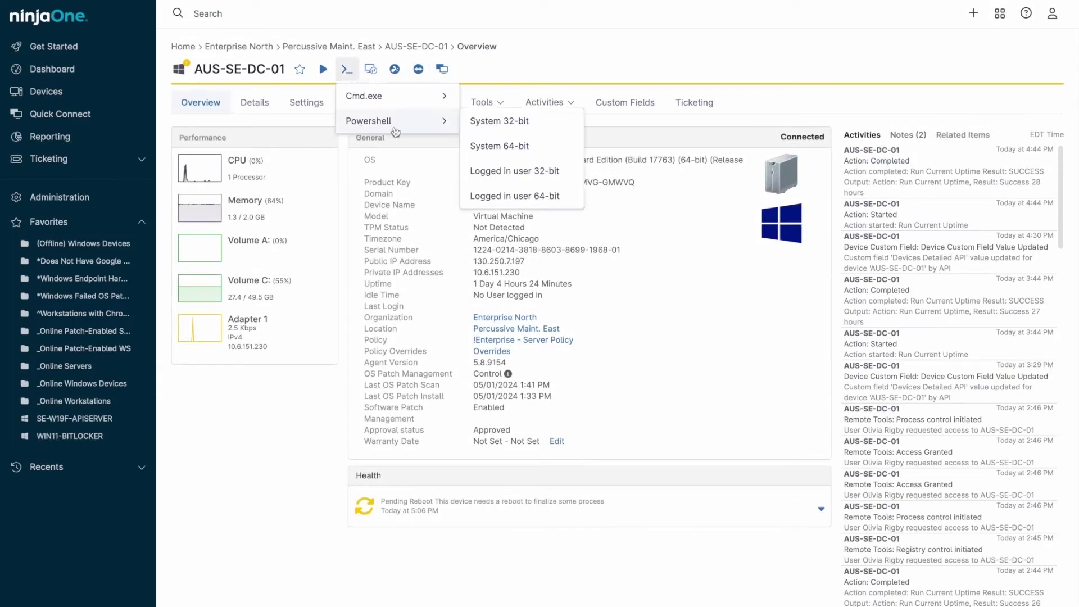
pyautogui.click(532, 147)
pyautogui.write('dir')
pyautogui.press('Return')
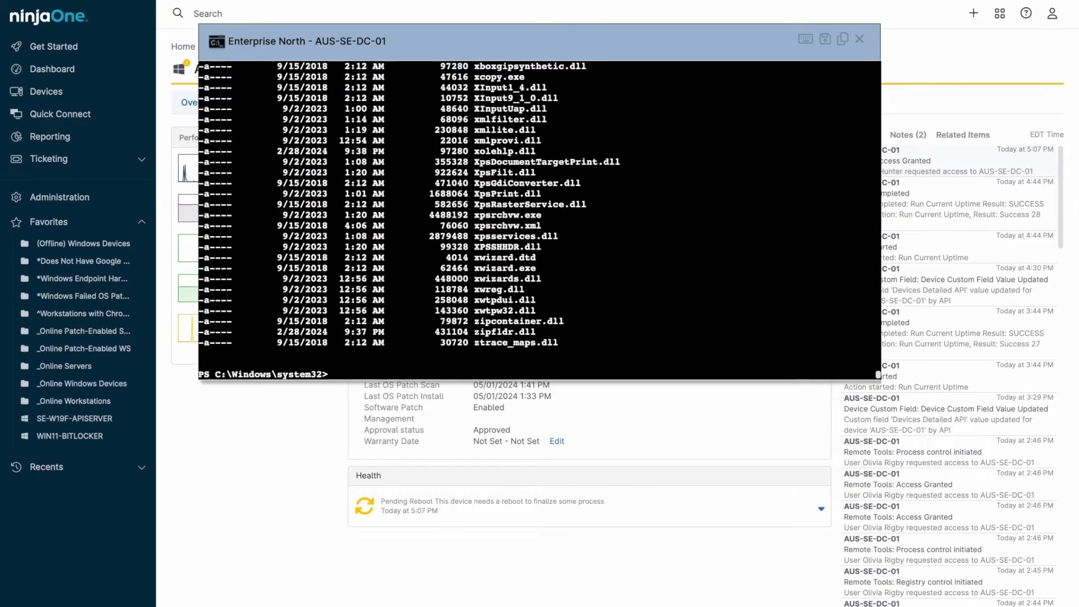
# - Exit PowerShell and start a Ninja Remote connection to the server
pyautogui.write('exit')
pyautogui.press('Return')
pyautogui.click(441, 69)
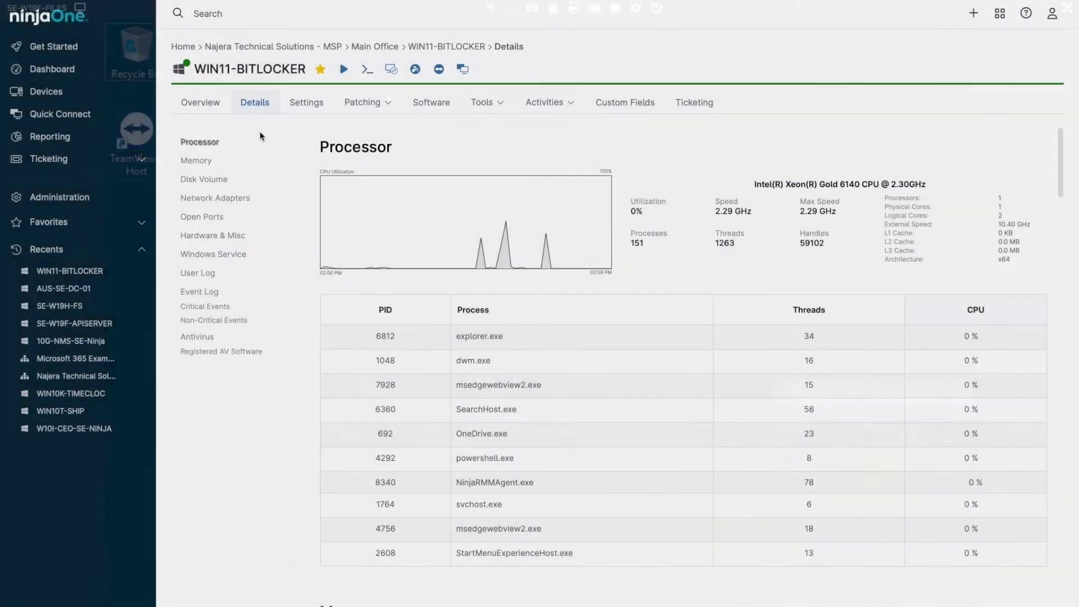
# - Copy WIN11-BITLOCKER's BitLocker recovery key from its disk volume details, then return to Devices
pyautogui.click(257, 161)
pyautogui.click(261, 179)
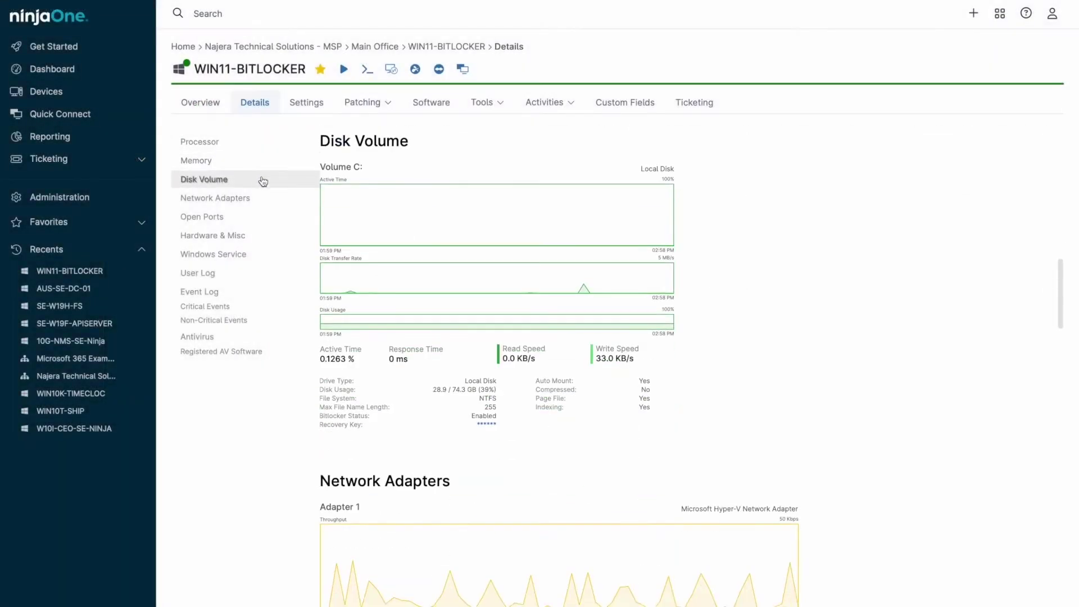
pyautogui.click(486, 423)
pyautogui.click(668, 139)
pyautogui.click(498, 103)
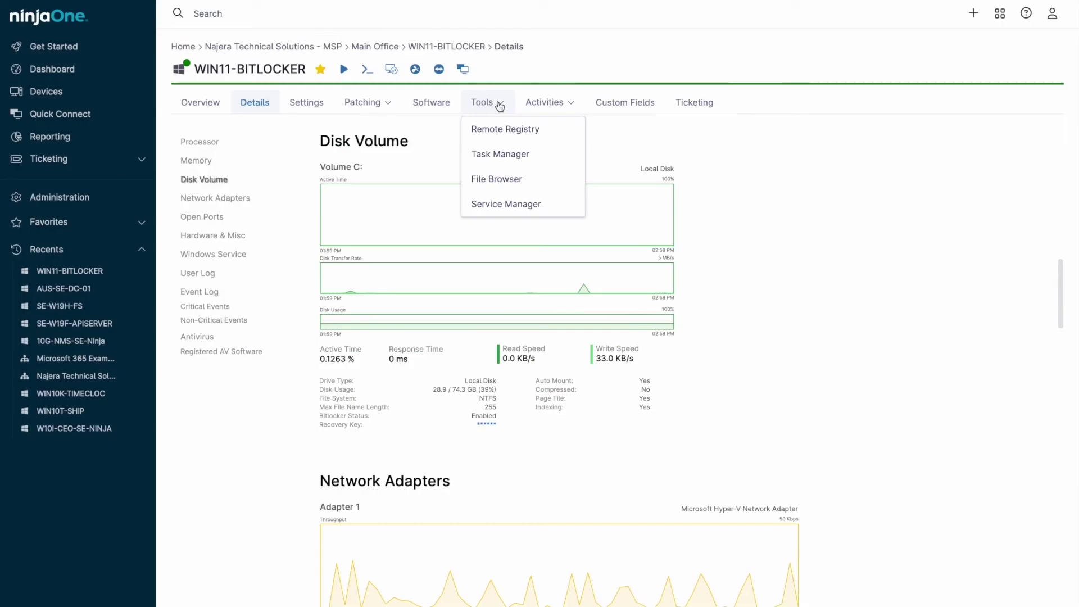
pyautogui.click(107, 94)
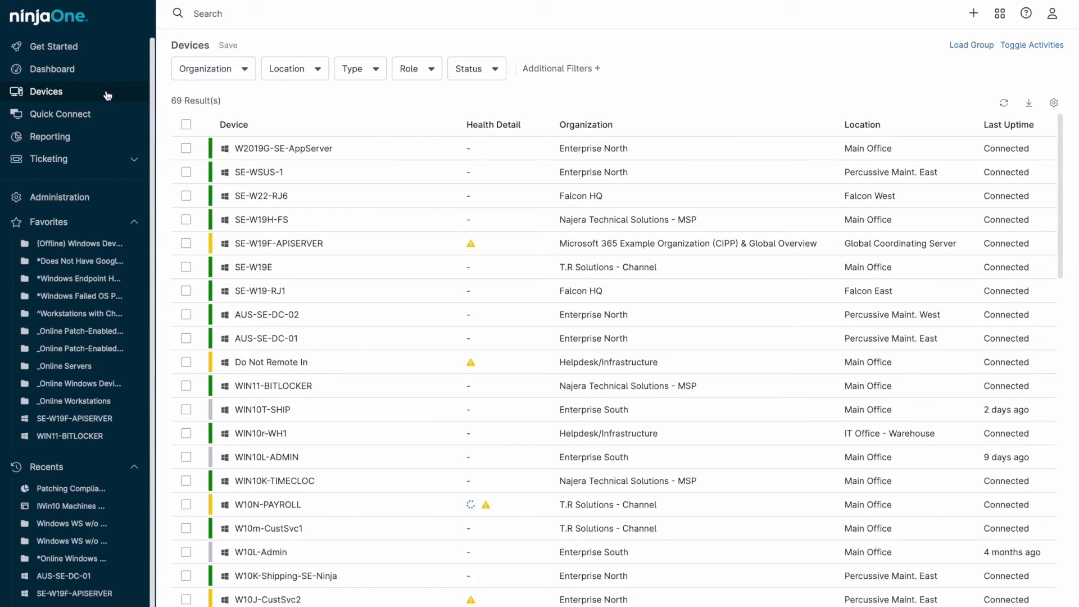
# - Select the W2019G-SE-AppServer, SE-WSUS-1 and SE-W19H-FS devices, then select all 69 and clear the selection
pyautogui.click(186, 148)
pyautogui.click(186, 172)
pyautogui.click(187, 219)
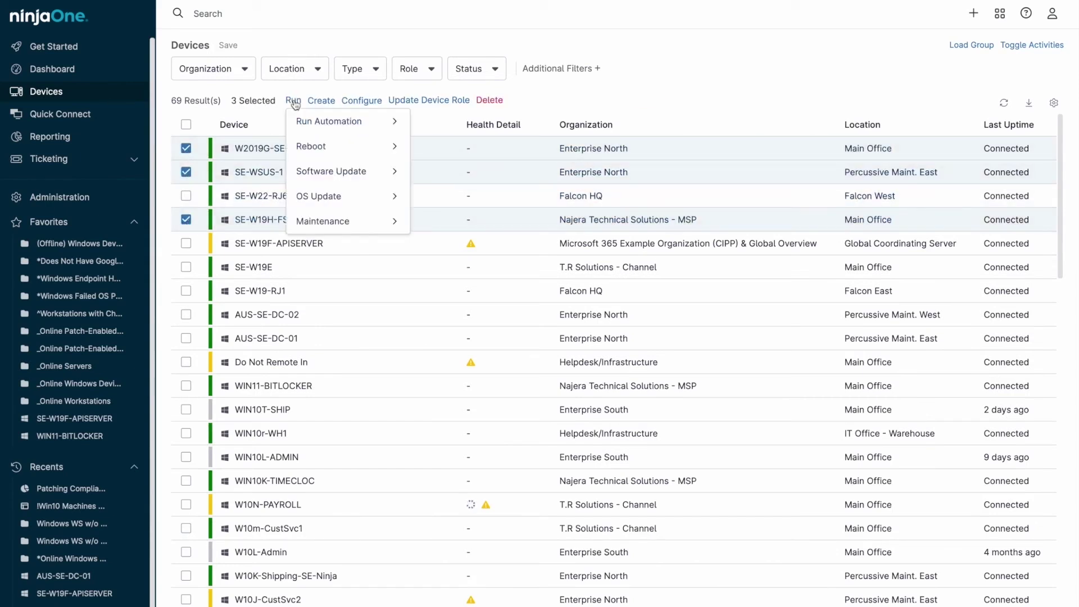
pyautogui.moveTo(312, 104)
pyautogui.moveTo(351, 104)
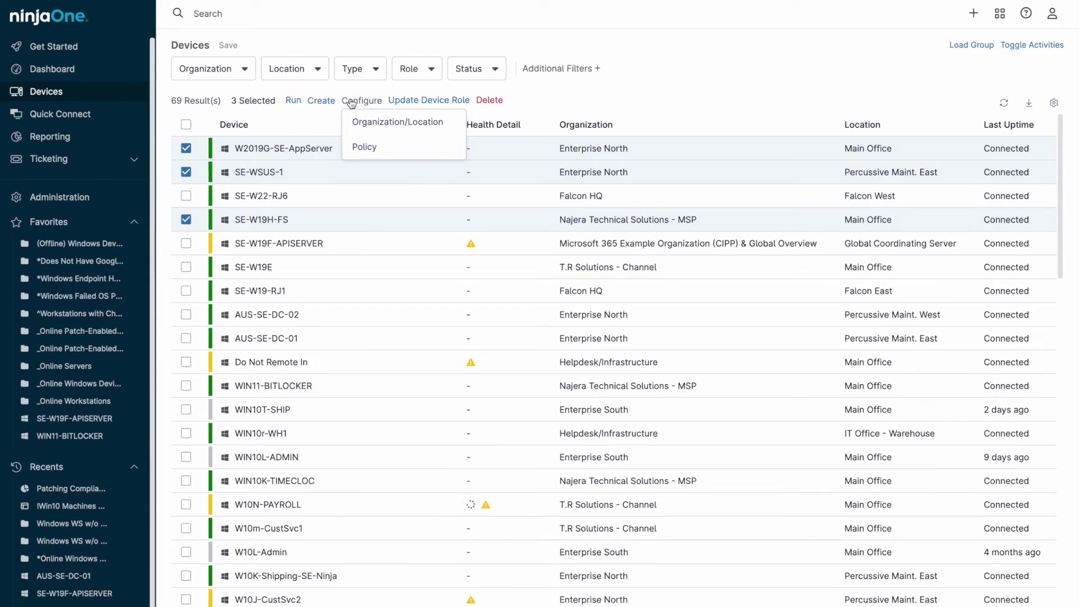
pyautogui.click(186, 125)
pyautogui.click(186, 124)
# - Filter the device list to status Up and save it as the Online_Devices group
pyautogui.click(462, 75)
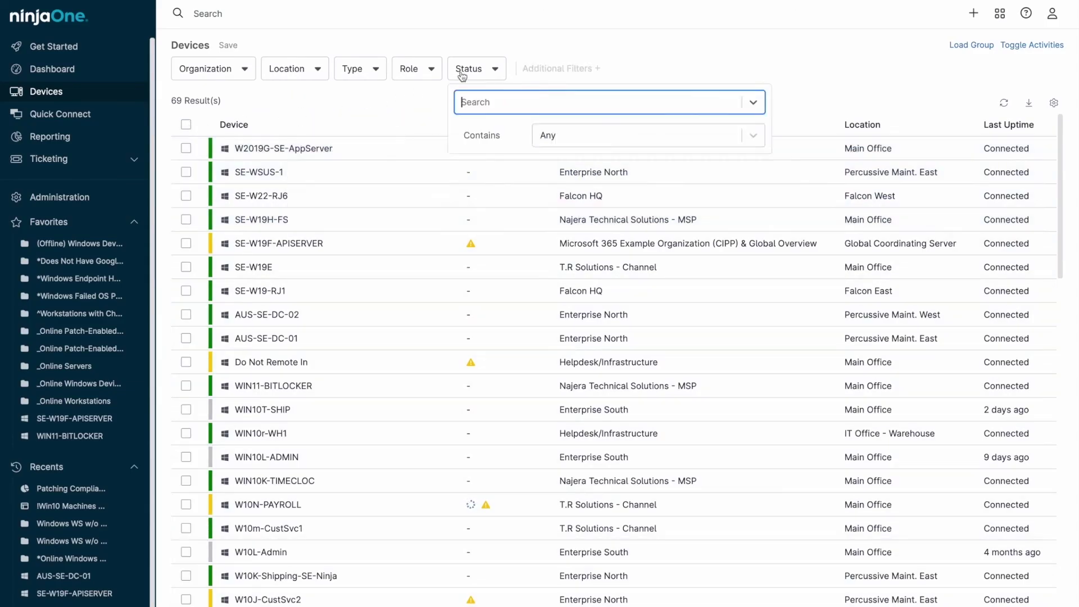
pyautogui.click(472, 207)
pyautogui.click(410, 113)
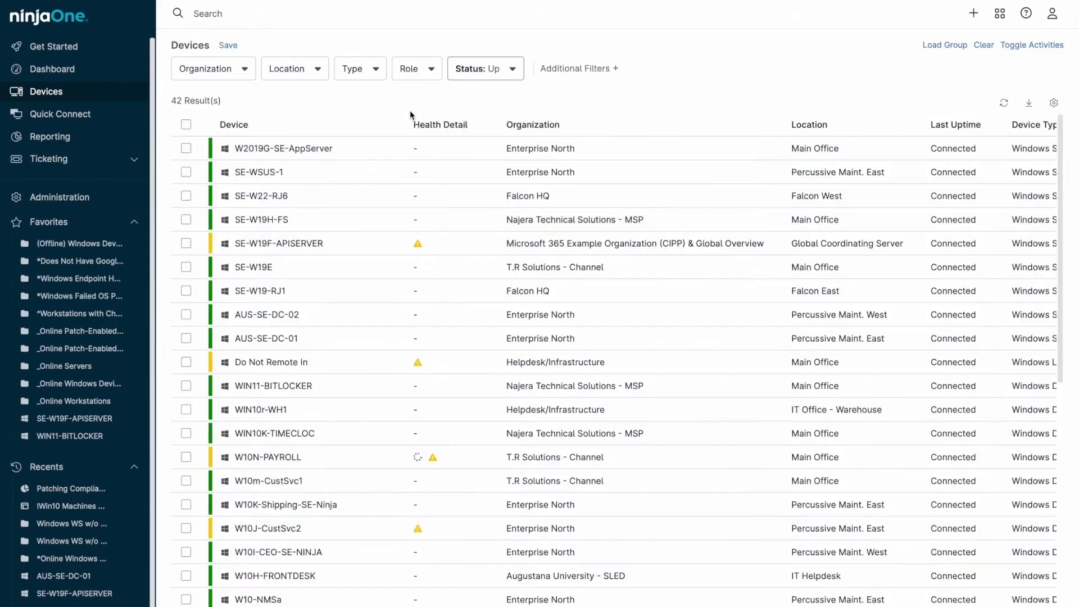
pyautogui.click(234, 47)
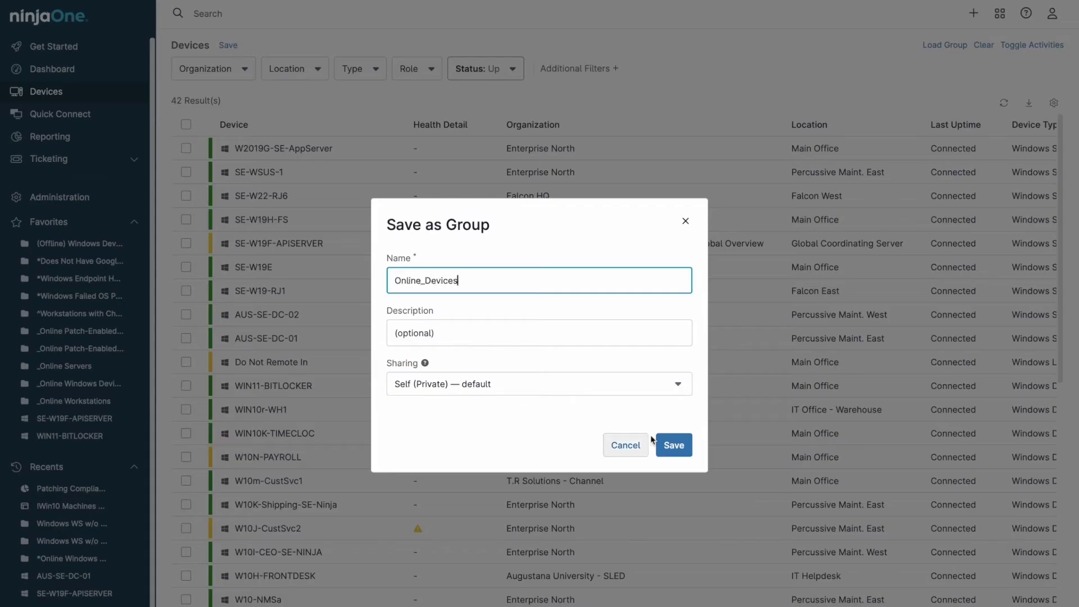
pyautogui.click(671, 443)
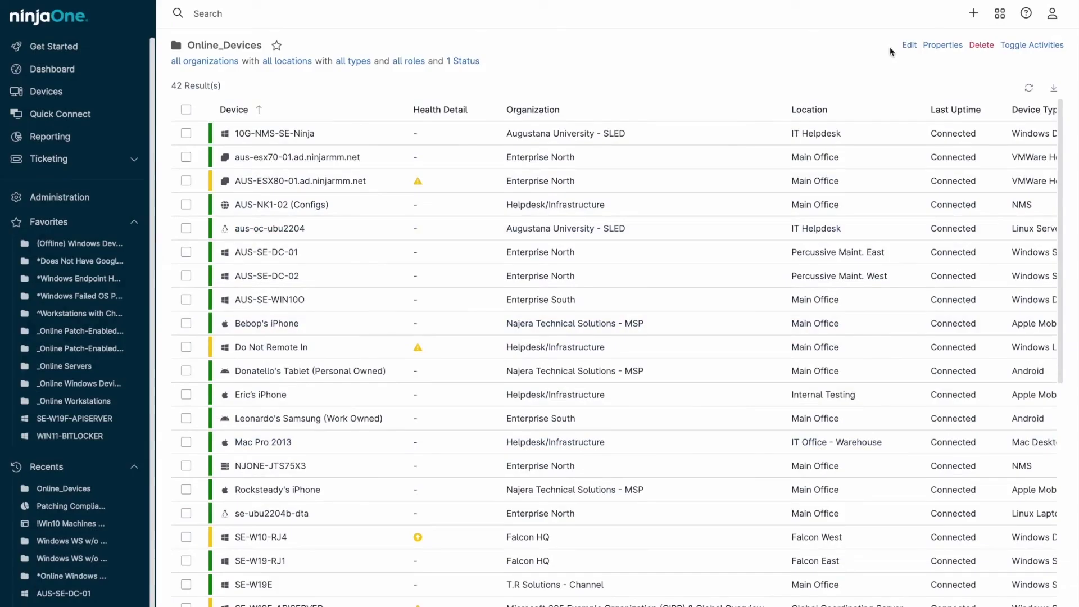
# - Add a Windows desktop and laptop type filter and start saving it as a new group
pyautogui.click(365, 69)
pyautogui.scroll(-3, 374, 125)
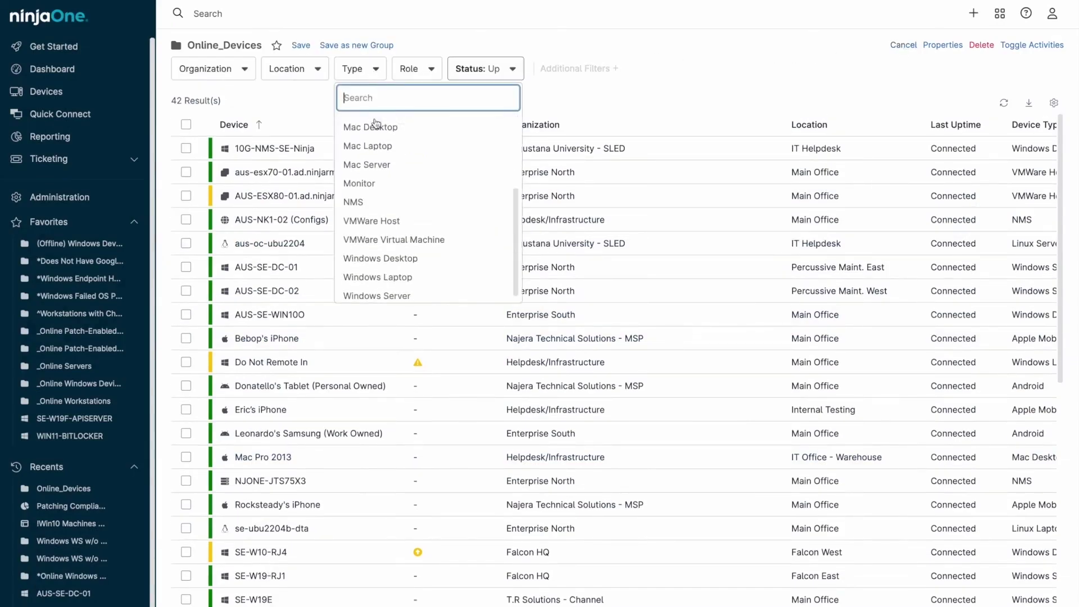
pyautogui.click(396, 275)
pyautogui.click(396, 275)
pyautogui.click(365, 47)
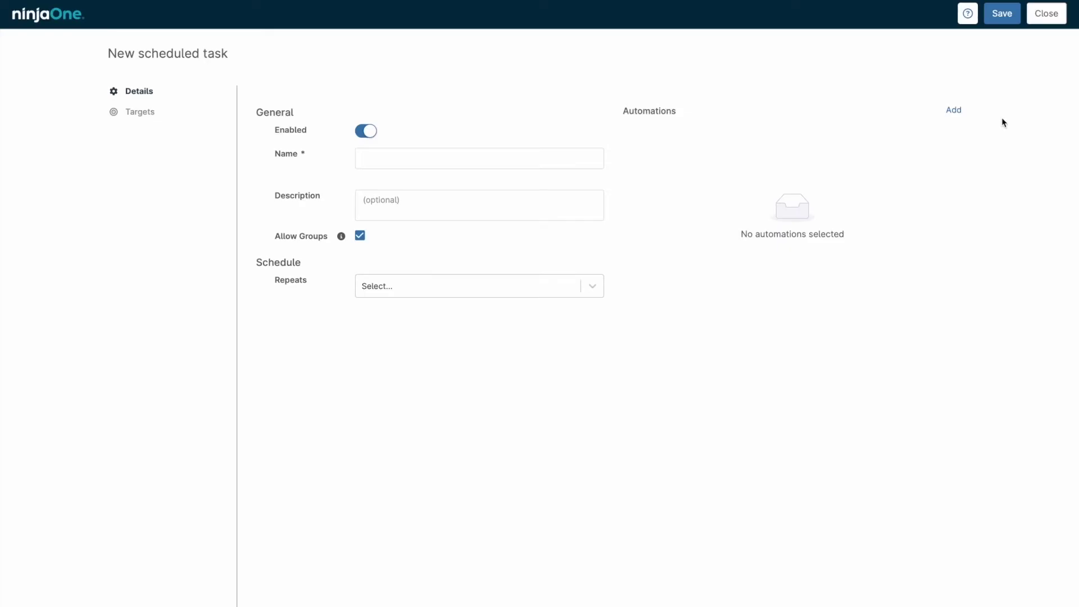
# - Add the Google Chrome install automation to the scheduled task and make it repeat weekly
pyautogui.click(953, 109)
pyautogui.click(421, 120)
pyautogui.write('chrome')
pyautogui.click(393, 189)
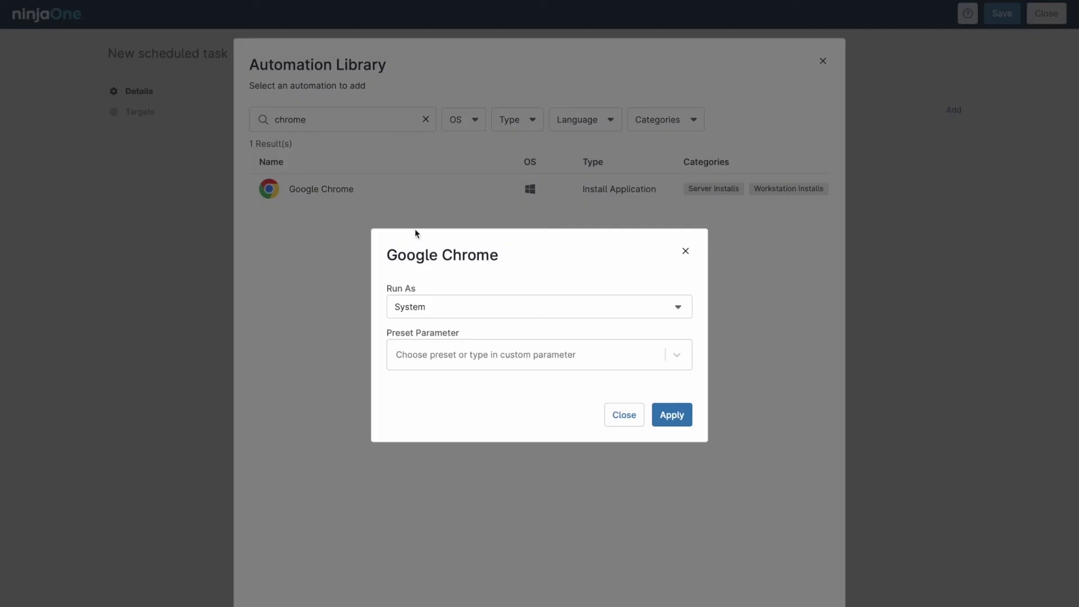
pyautogui.click(669, 414)
pyautogui.click(557, 295)
pyautogui.click(544, 359)
pyautogui.click(513, 163)
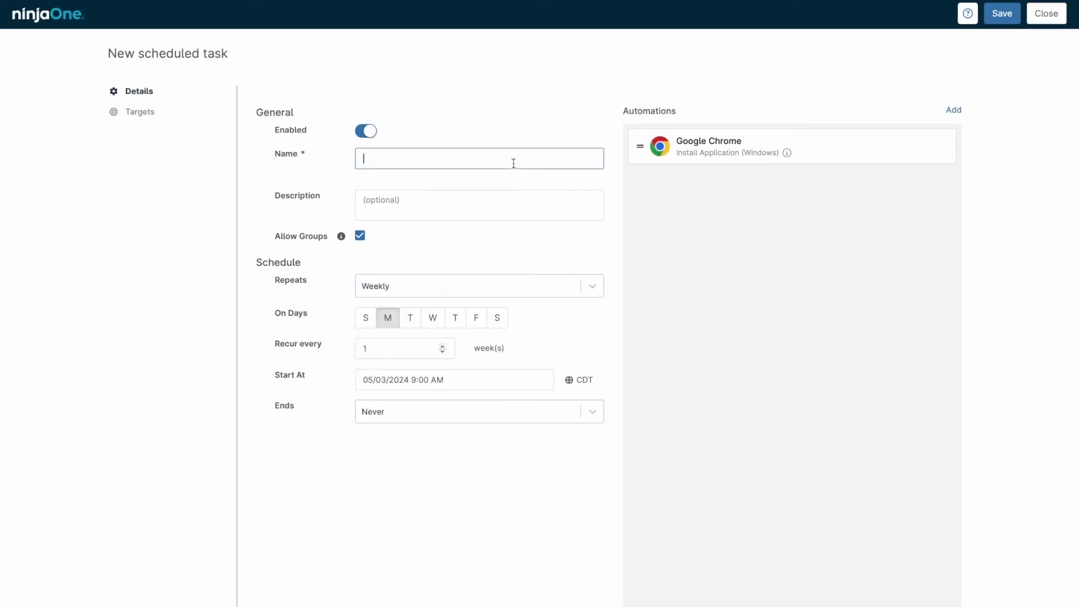
# - Target the task at the Online_Devices w/o Chrome group
pyautogui.click(153, 120)
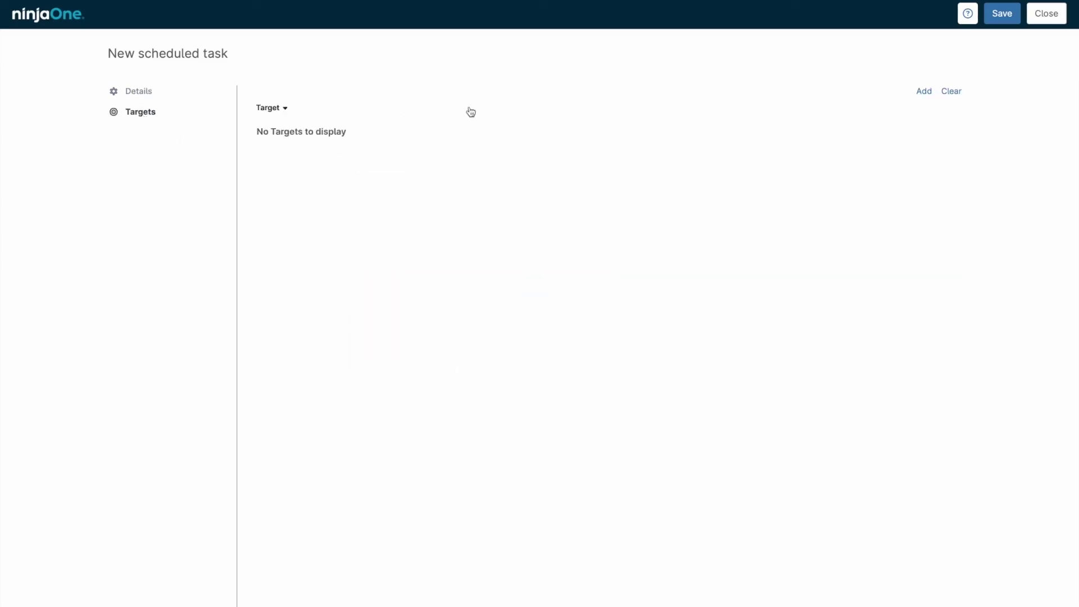
pyautogui.click(916, 92)
pyautogui.click(753, 75)
pyautogui.click(753, 97)
pyautogui.click(679, 106)
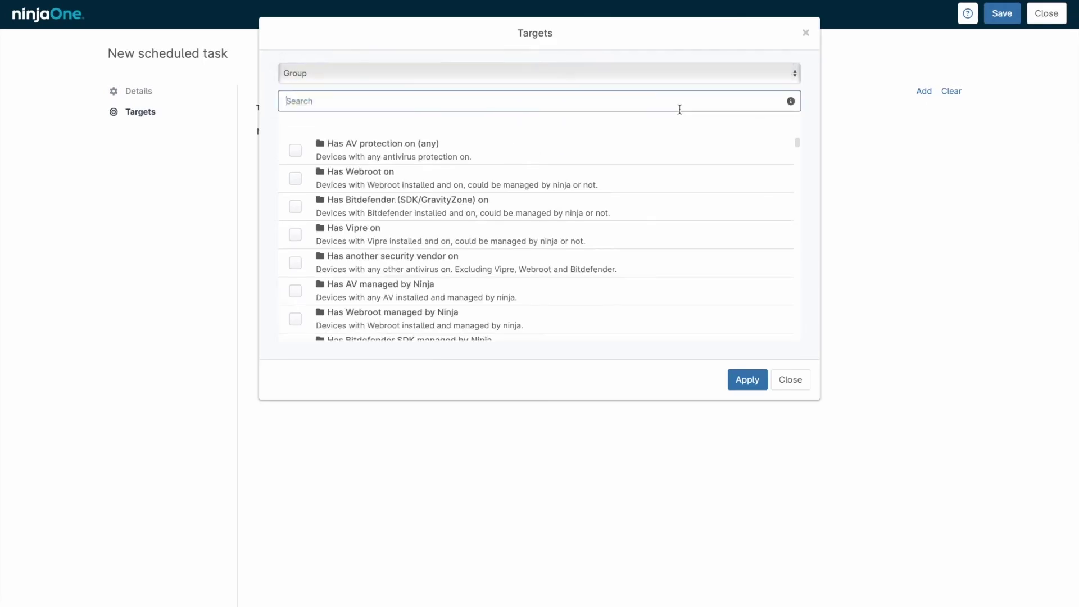
pyautogui.write('Online_Devices w/o Chrome')
pyautogui.click(339, 148)
# - Apply the group as the task target, then add Policy and Uptime Status columns to the device table
pyautogui.click(747, 379)
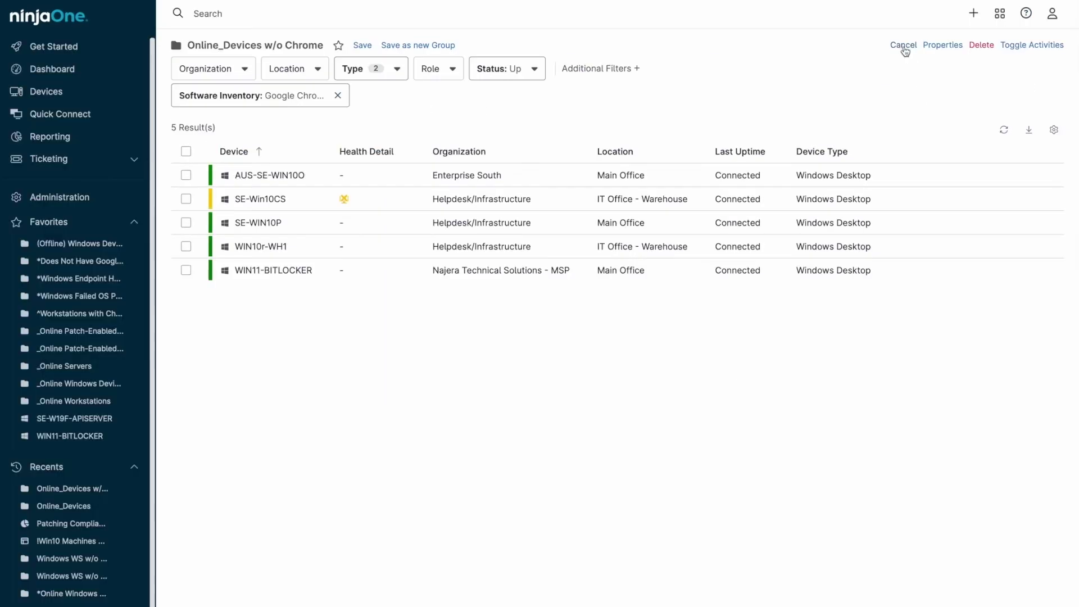
pyautogui.click(1053, 130)
pyautogui.click(655, 266)
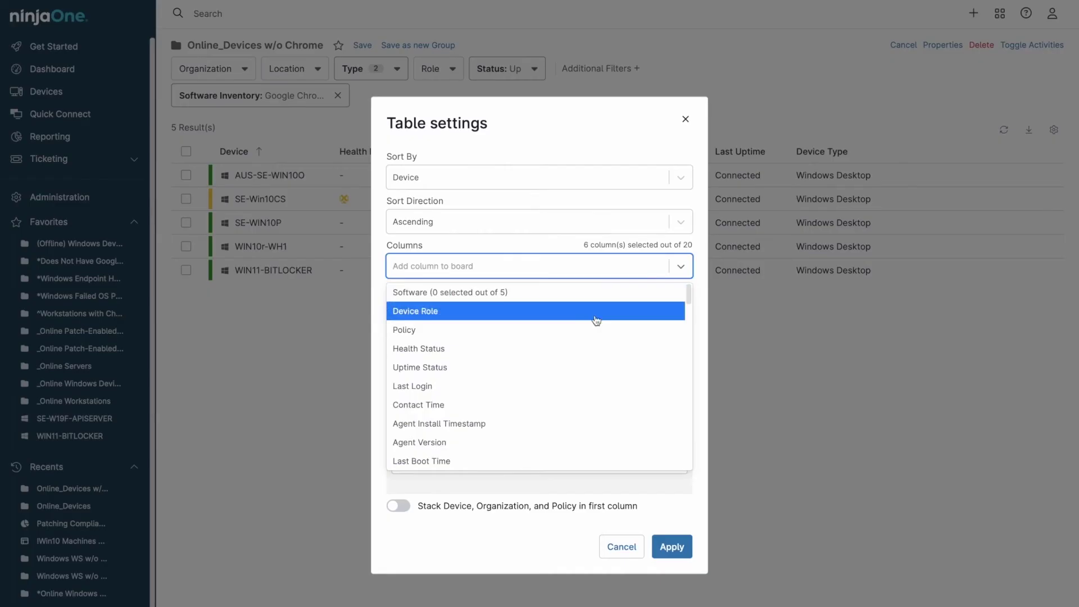
pyautogui.click(588, 329)
pyautogui.click(565, 270)
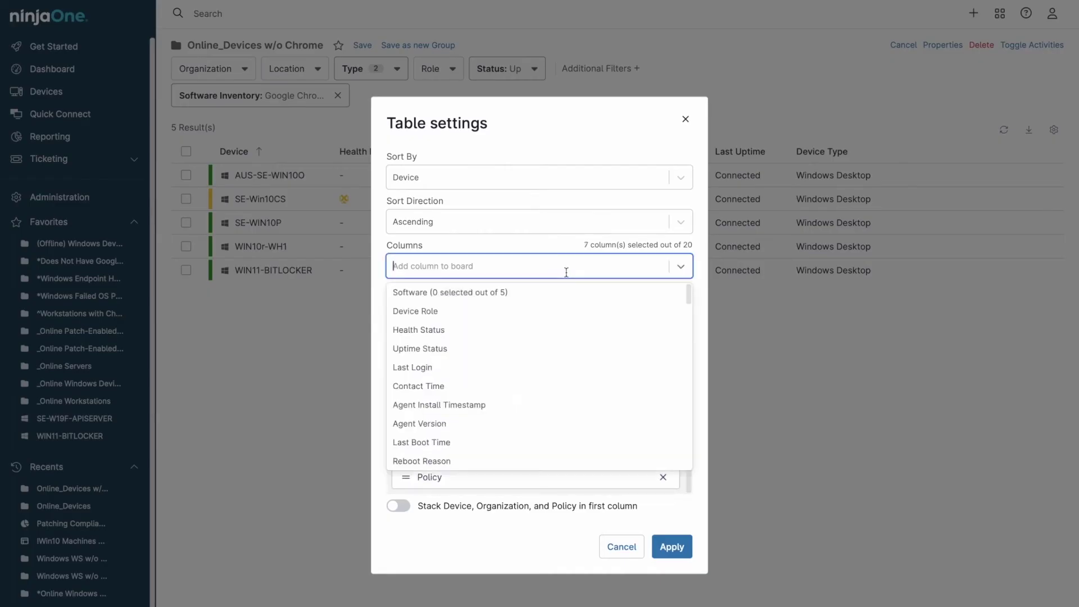
pyautogui.click(549, 349)
# - Apply the new column layout and go to the Reporting page
pyautogui.click(531, 268)
pyautogui.click(515, 348)
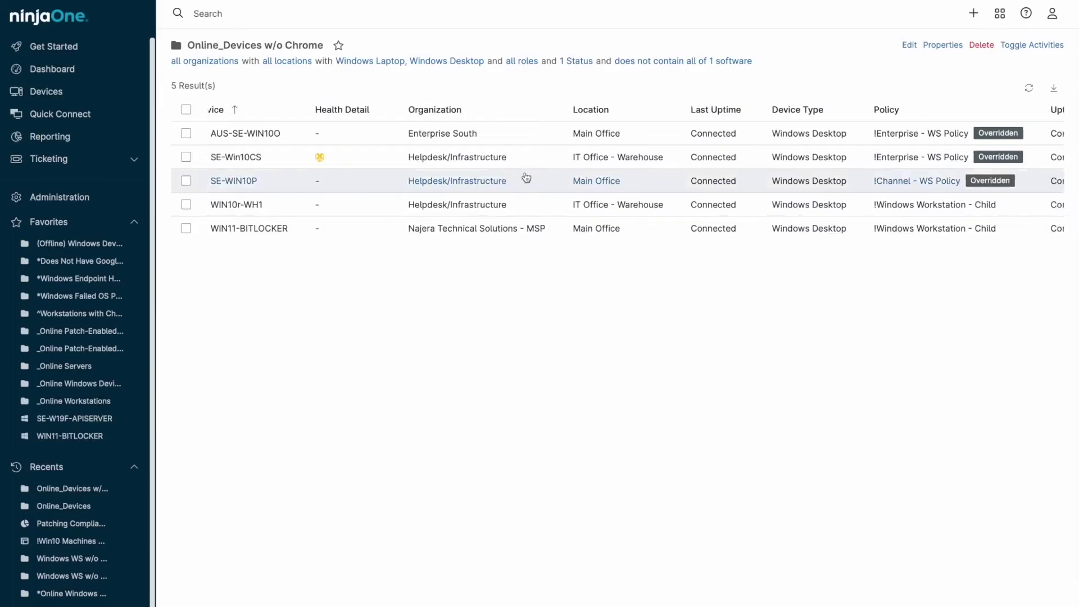
pyautogui.hscroll(-5, 525, 178)
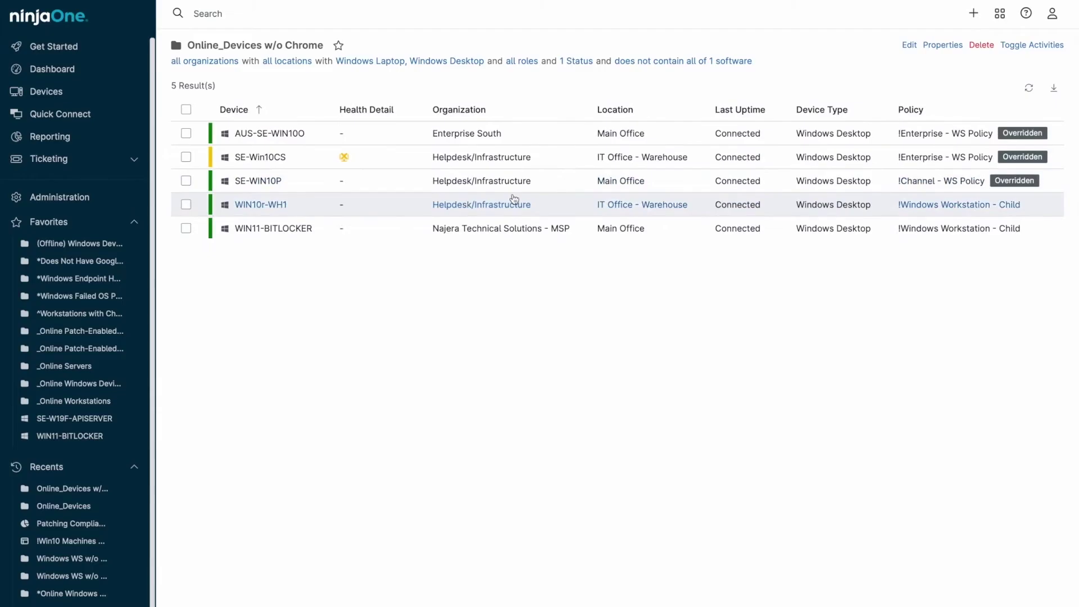
pyautogui.click(111, 139)
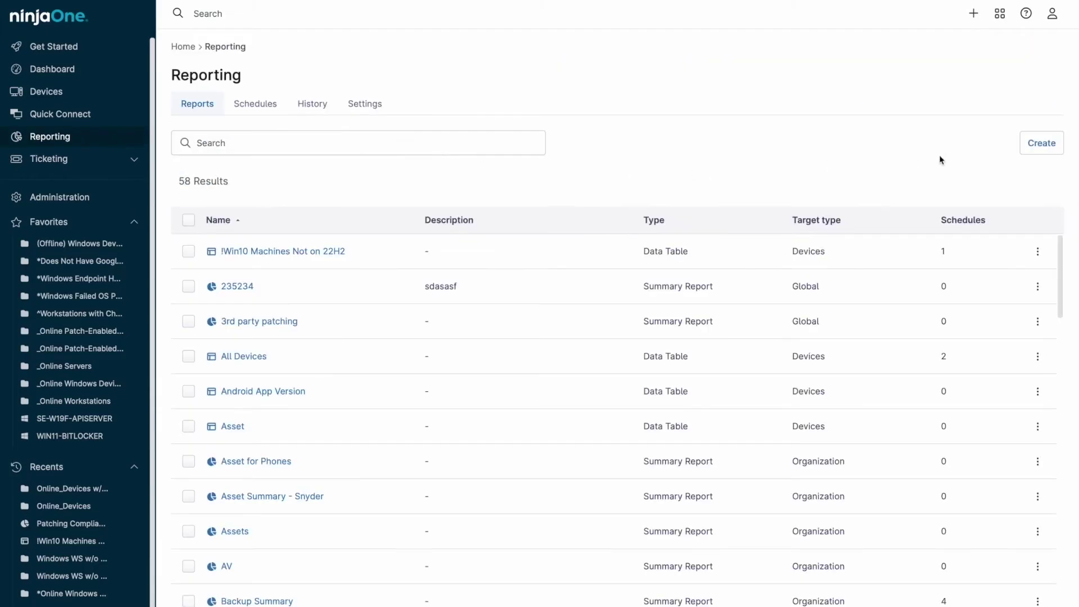
# - Create a new report schedule named 'Patch Compliance' that repeats monthly
pyautogui.click(1034, 147)
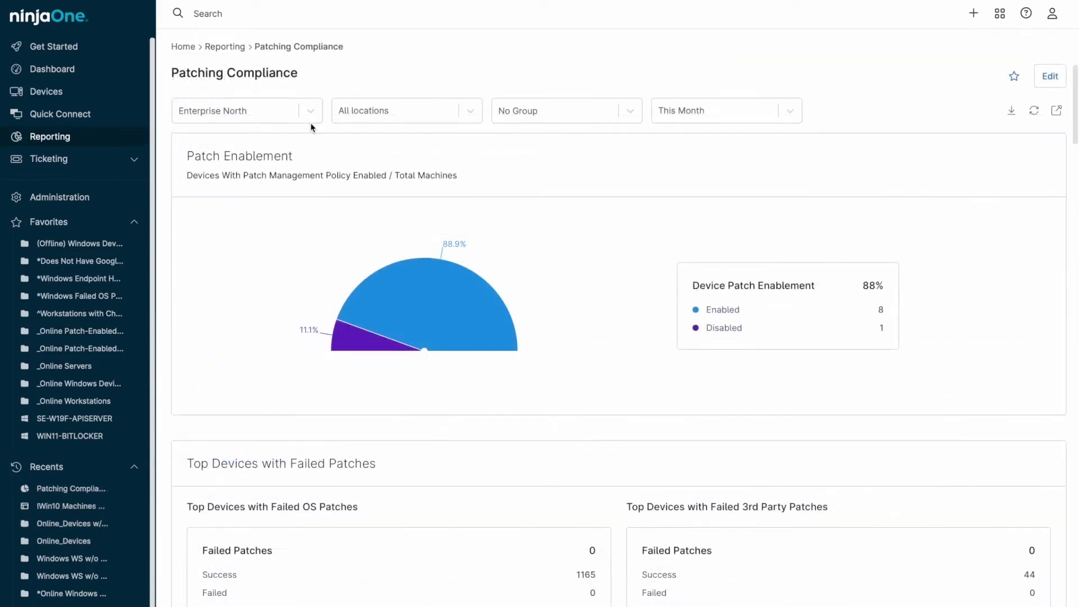
pyautogui.scroll(-2, 310, 123)
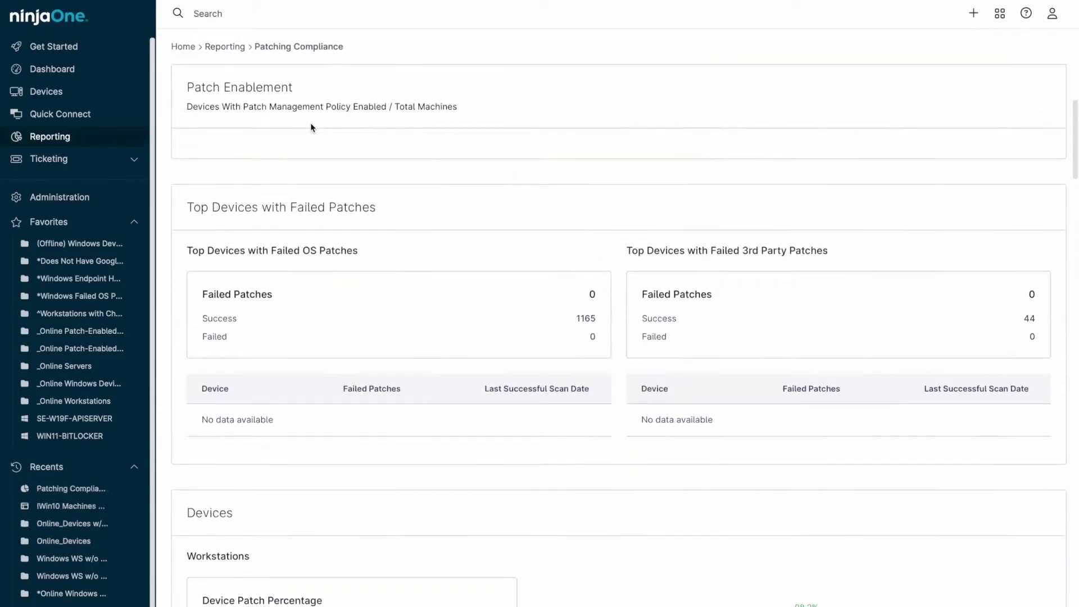
pyautogui.scroll(-12, 311, 127)
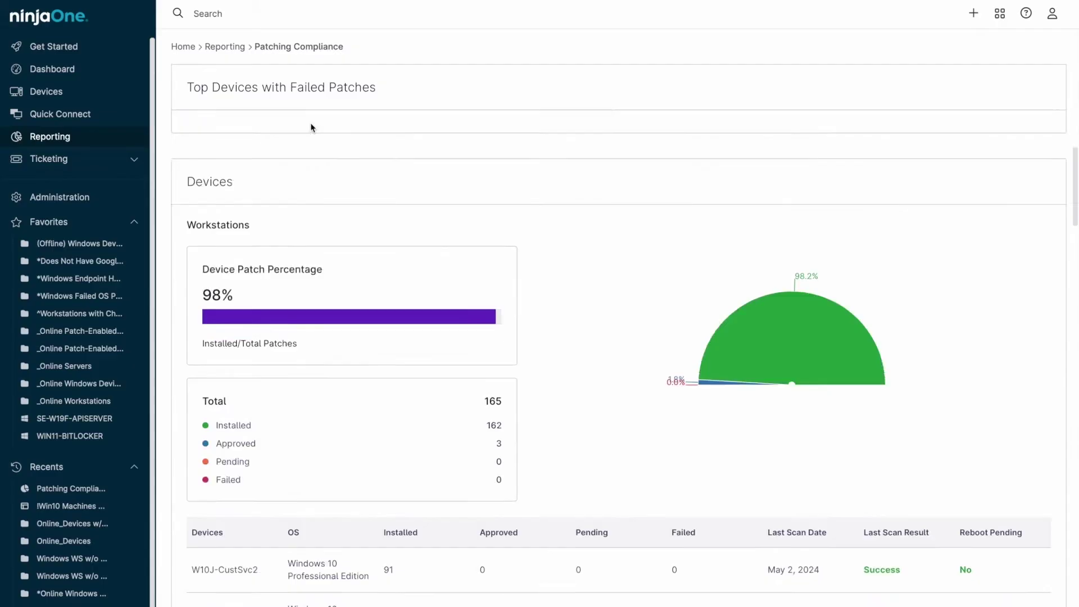
pyautogui.scroll(-5, 310, 127)
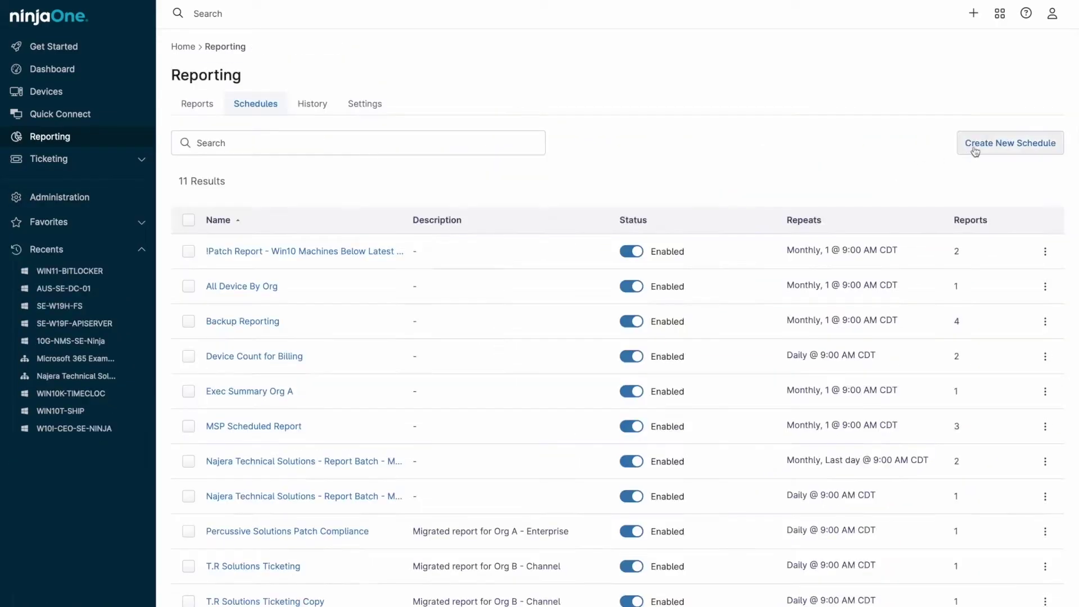
pyautogui.click(975, 151)
pyautogui.click(765, 234)
pyautogui.write('Patch Compliance')
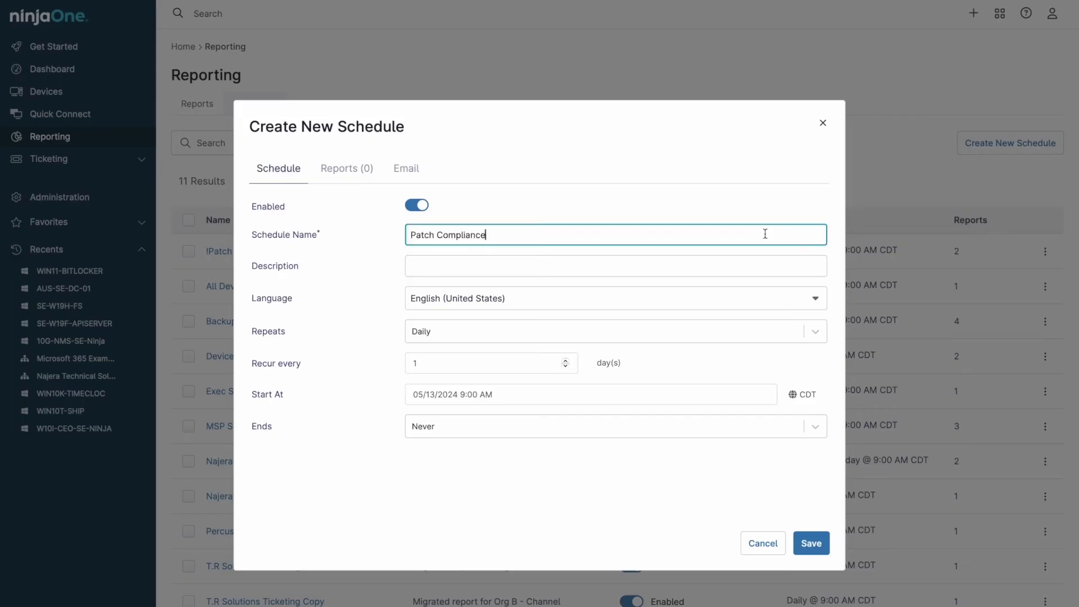
pyautogui.click(691, 332)
pyautogui.click(625, 401)
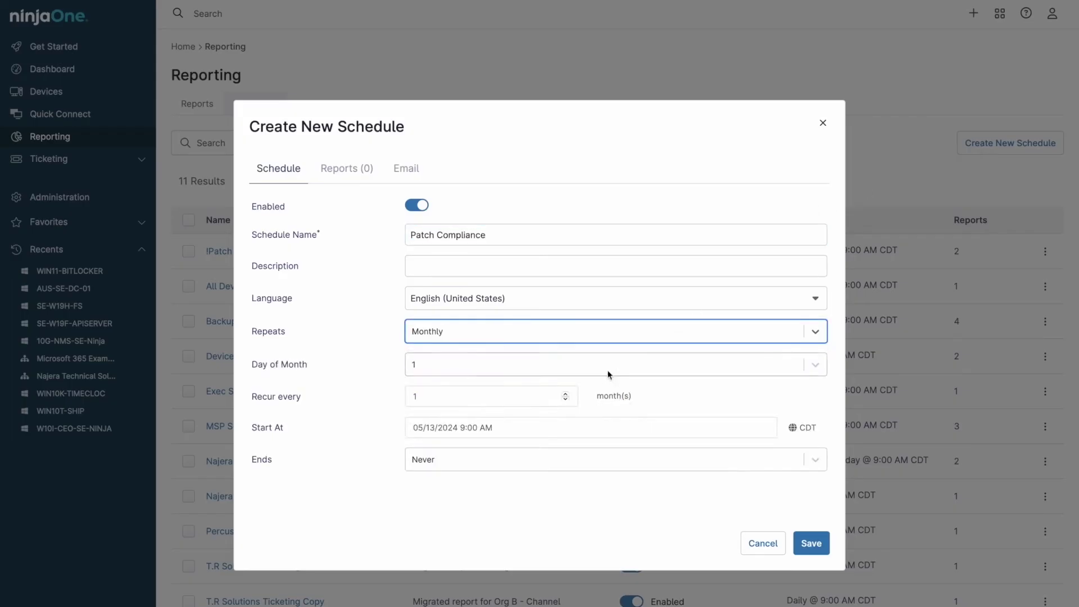
# - Add the Patching Compliance report, found by searching 'patc', and limit it to one organization
pyautogui.click(357, 174)
pyautogui.click(359, 222)
pyautogui.write('patc')
pyautogui.click(345, 382)
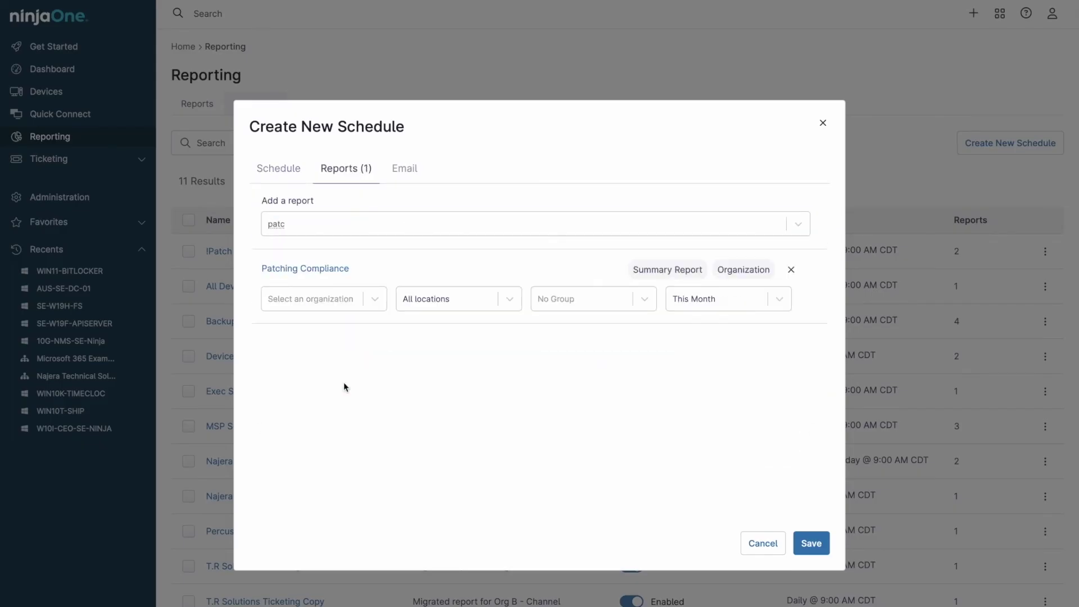
pyautogui.click(373, 306)
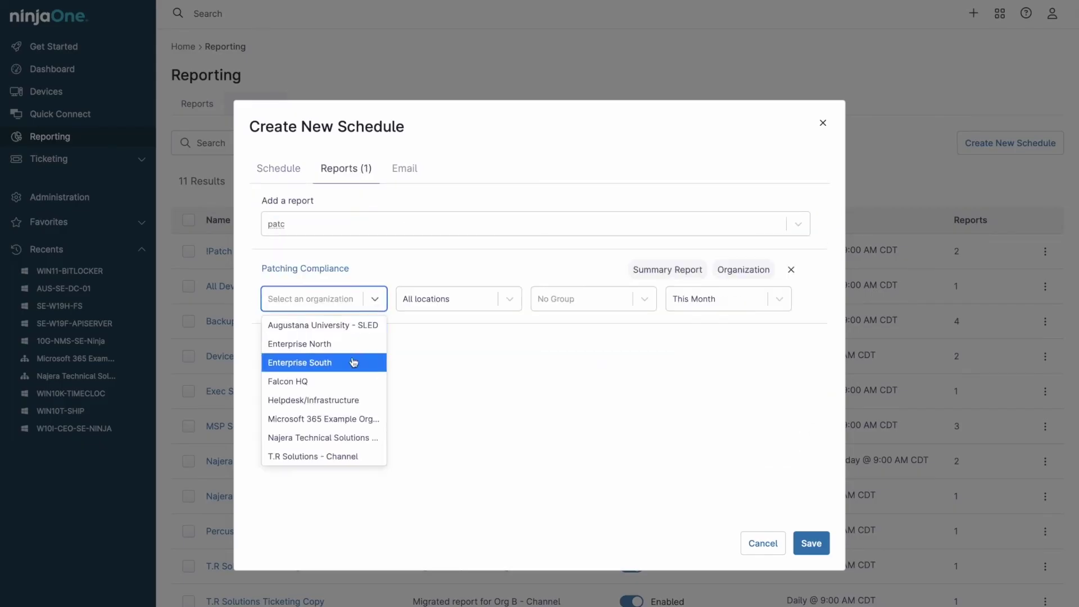
pyautogui.click(354, 364)
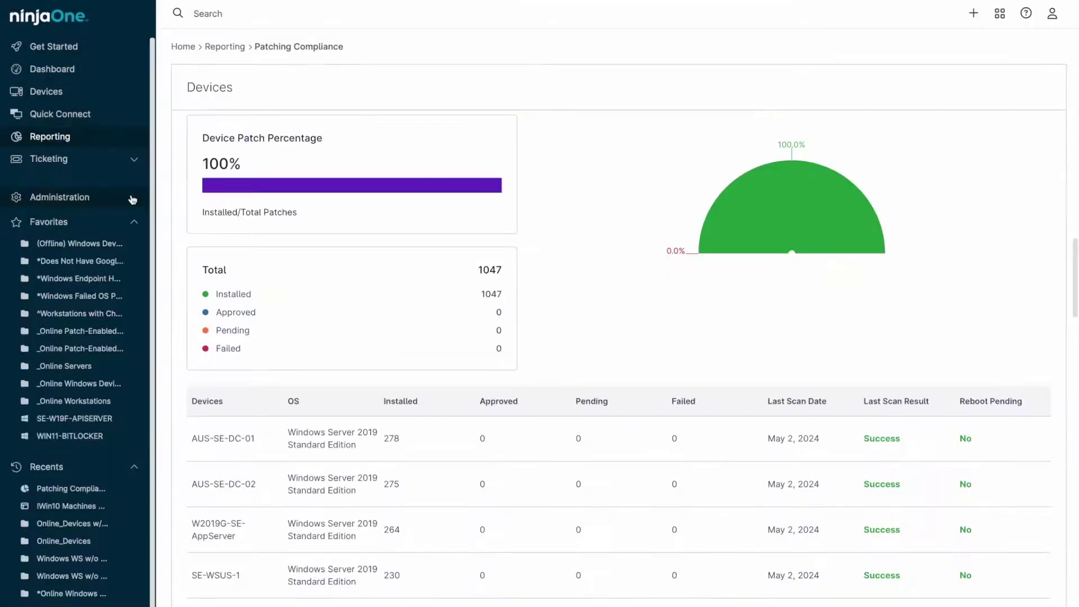
# - Open the Enterprise - Technician Role for editing under Administration > Accounts > Technician Roles
pyautogui.click(132, 200)
pyautogui.click(133, 251)
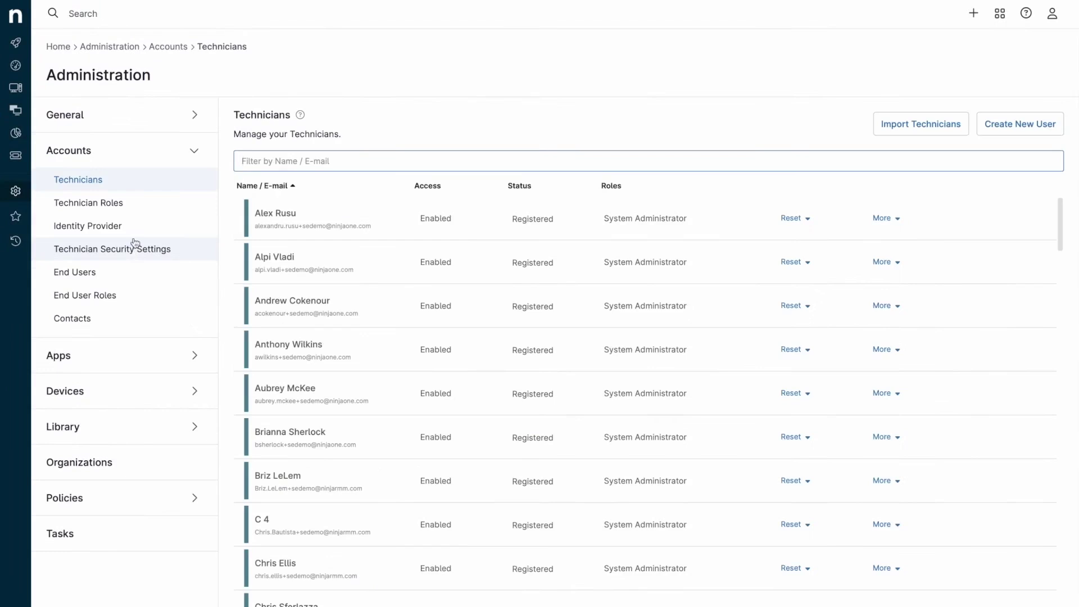
pyautogui.click(139, 209)
pyautogui.click(251, 268)
pyautogui.click(380, 197)
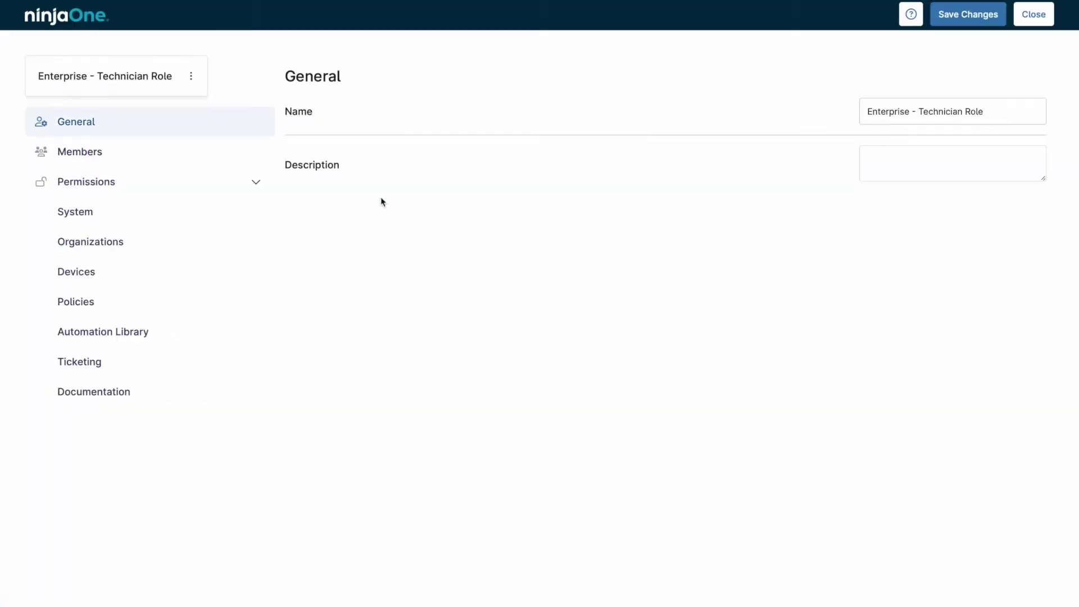
# - Review the role's System, Organizations, Devices, Policies, Automation Library and Ticketing permissions
pyautogui.click(216, 204)
pyautogui.click(206, 247)
pyautogui.click(205, 280)
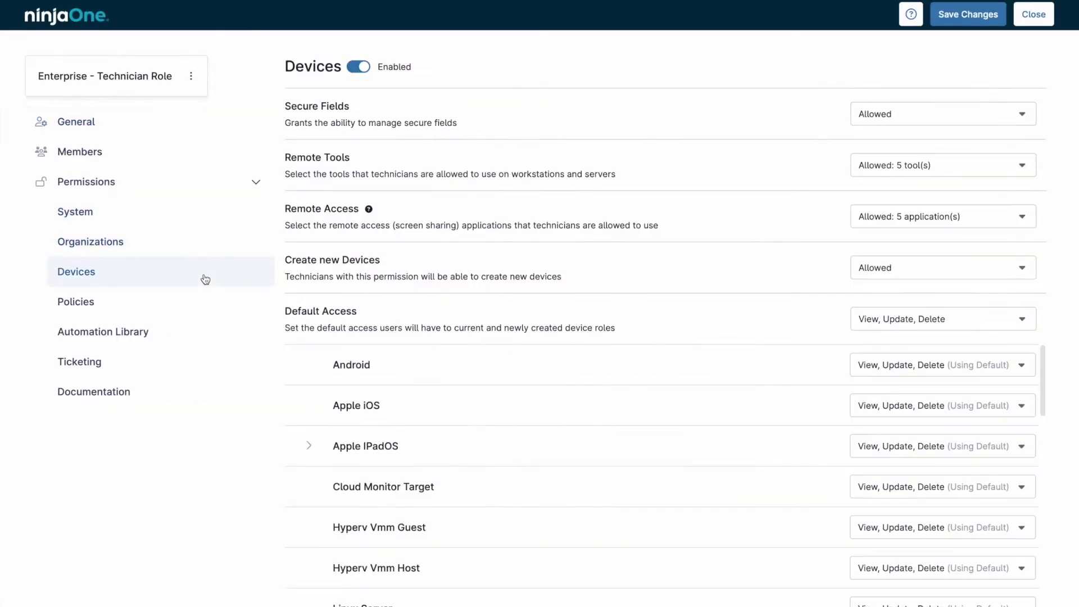
pyautogui.click(203, 306)
pyautogui.click(204, 332)
pyautogui.click(204, 366)
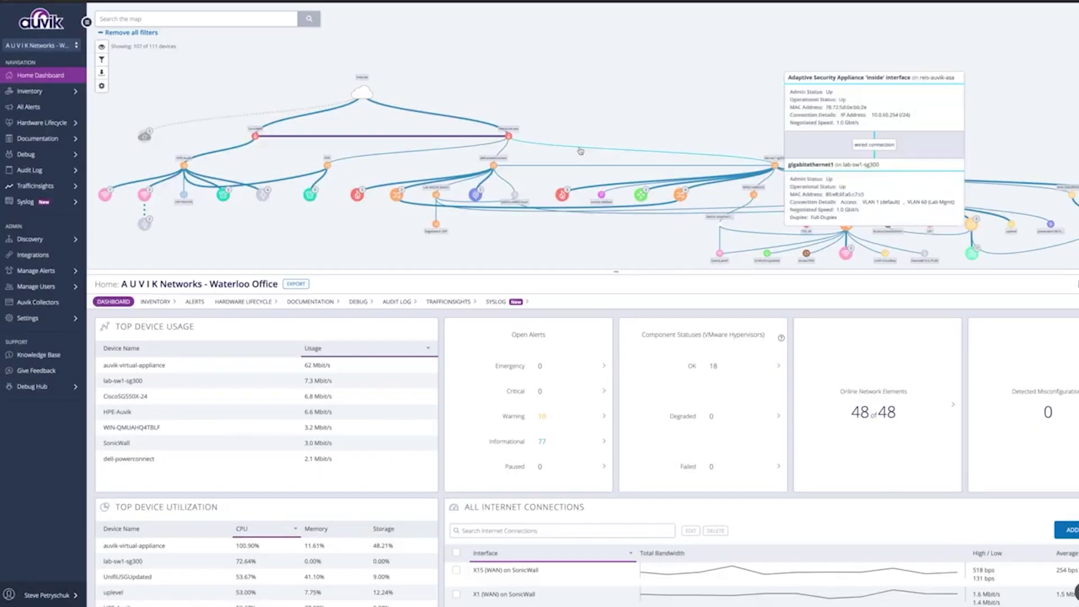
# - Search the map for 'lab-s', pick a match, and remove the VLAN 70 (Lab) filter
pyautogui.click(243, 22)
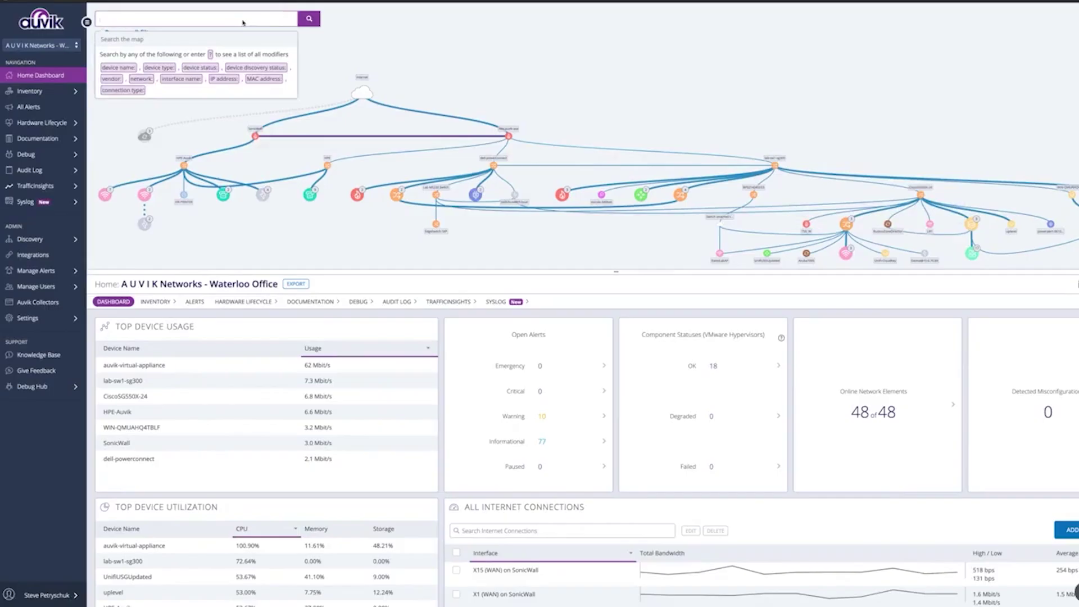
pyautogui.write('lab-s')
pyautogui.click(195, 70)
pyautogui.moveTo(580, 151)
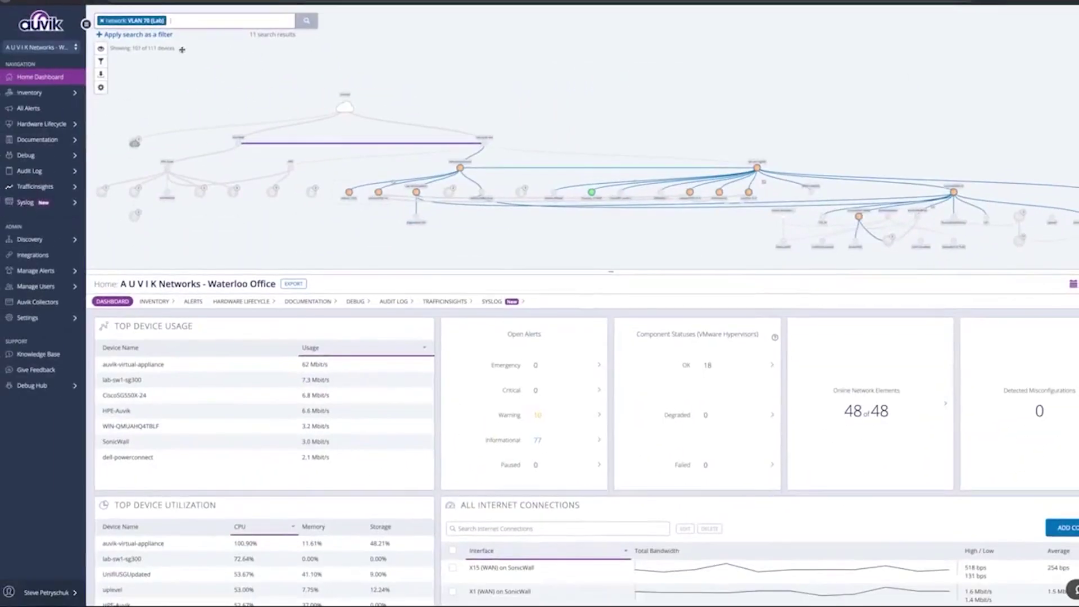
pyautogui.press('BackSpace')
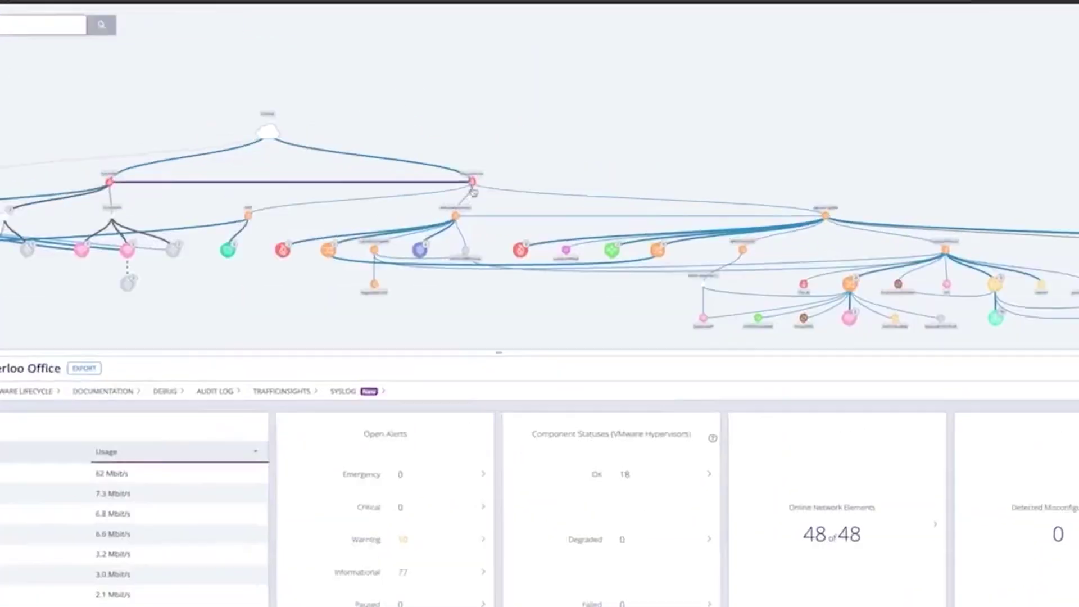
pyautogui.moveTo(311, 141)
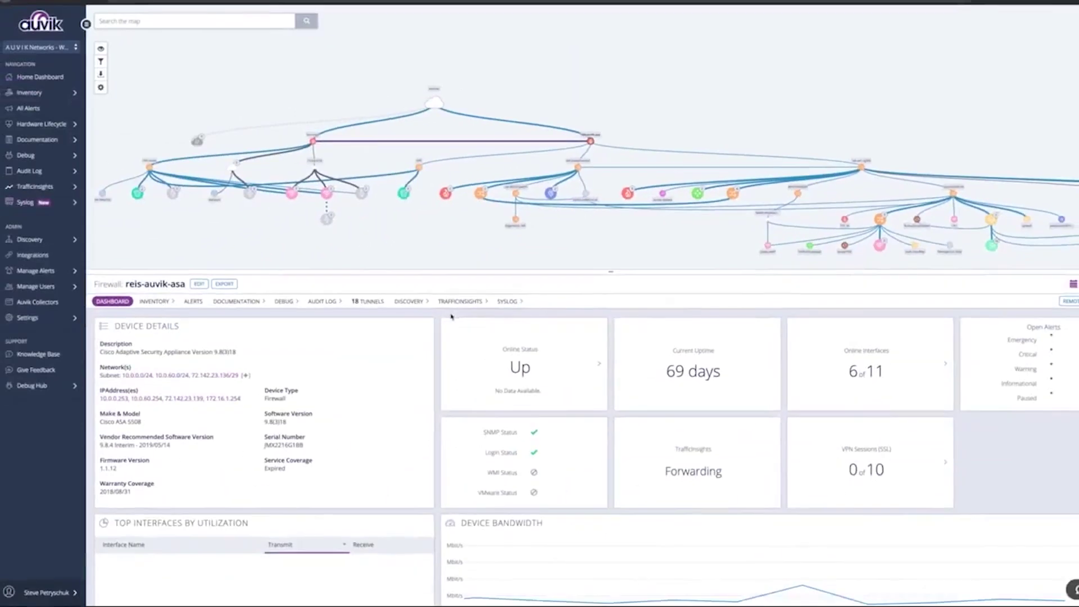
# - Filter the Device Lifecycle Status list by 'as' to show the reis-auvik-asa firewall
pyautogui.click(41, 124)
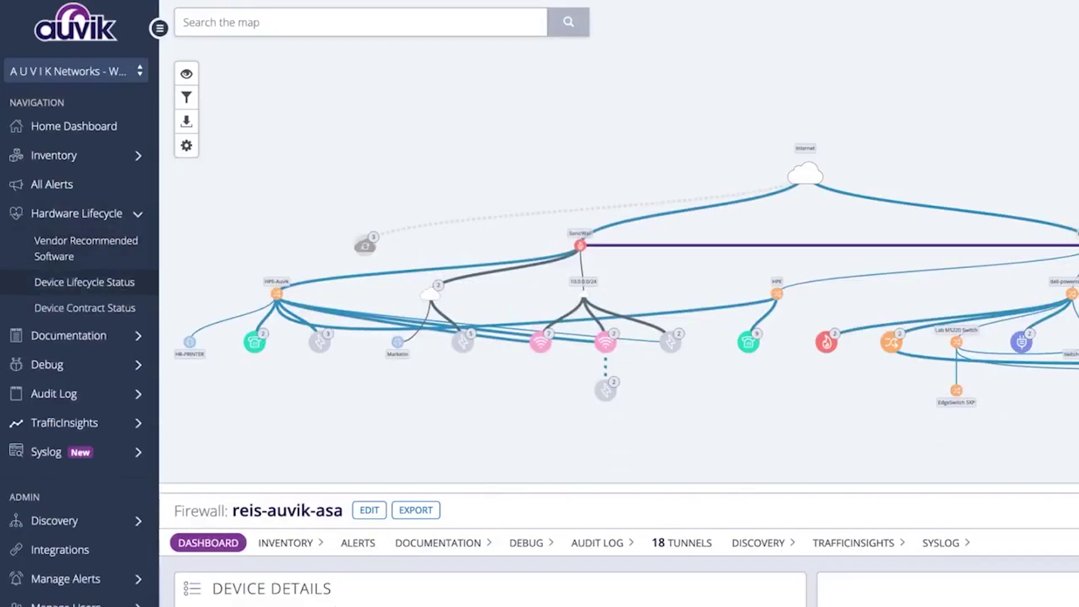
pyautogui.click(45, 145)
pyautogui.click(200, 338)
pyautogui.write('as')
pyautogui.click(52, 513)
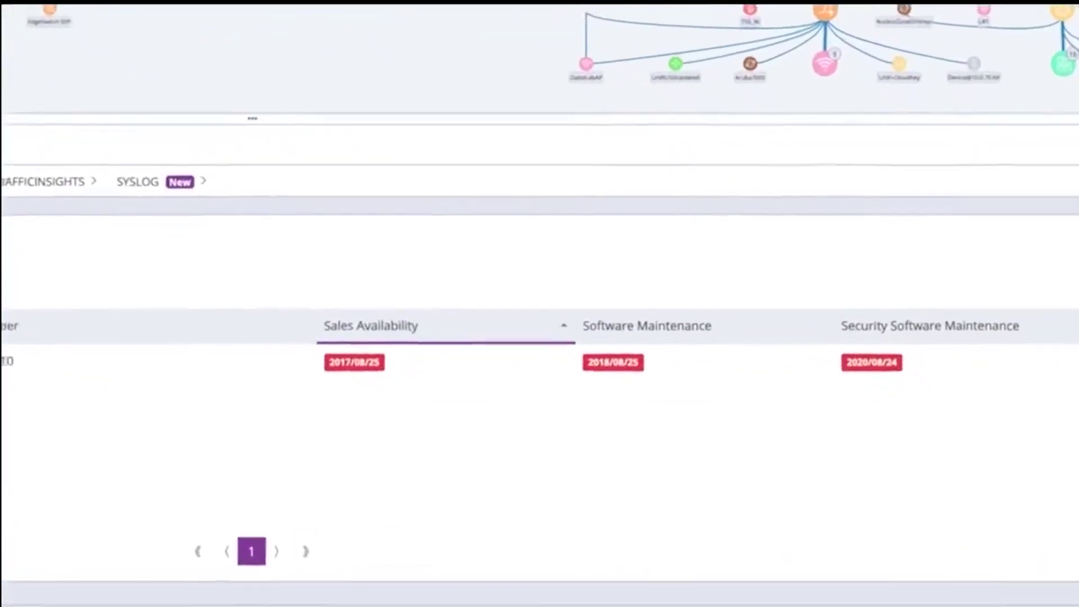
# - Open the reis-auvik-asa firewall's dashboard, then search the map for 'hyperv'
pyautogui.click(40, 438)
pyautogui.scroll(-2, 392, 521)
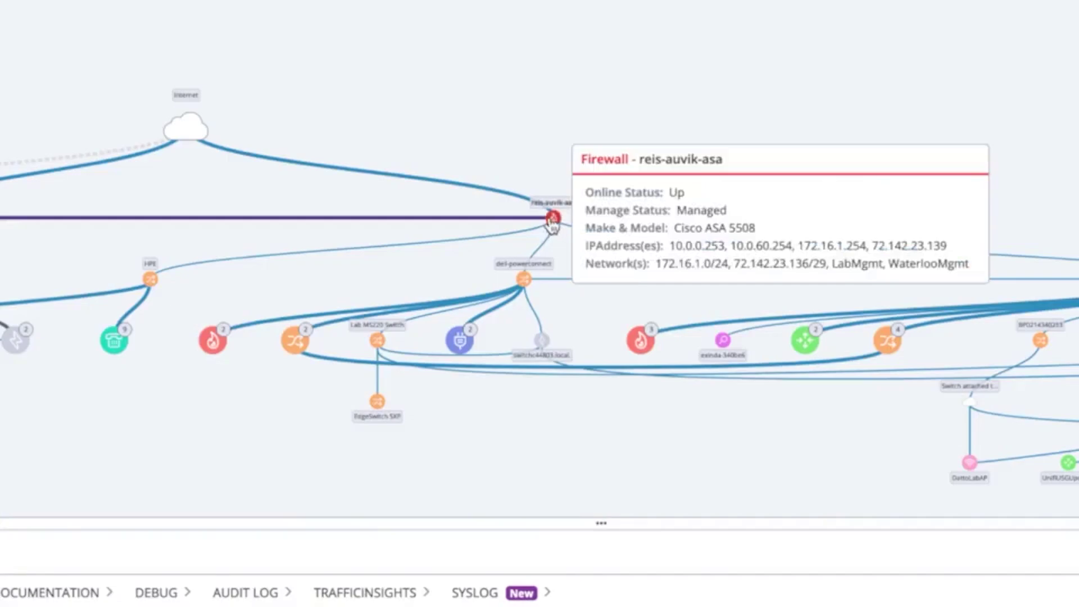
pyautogui.click(552, 219)
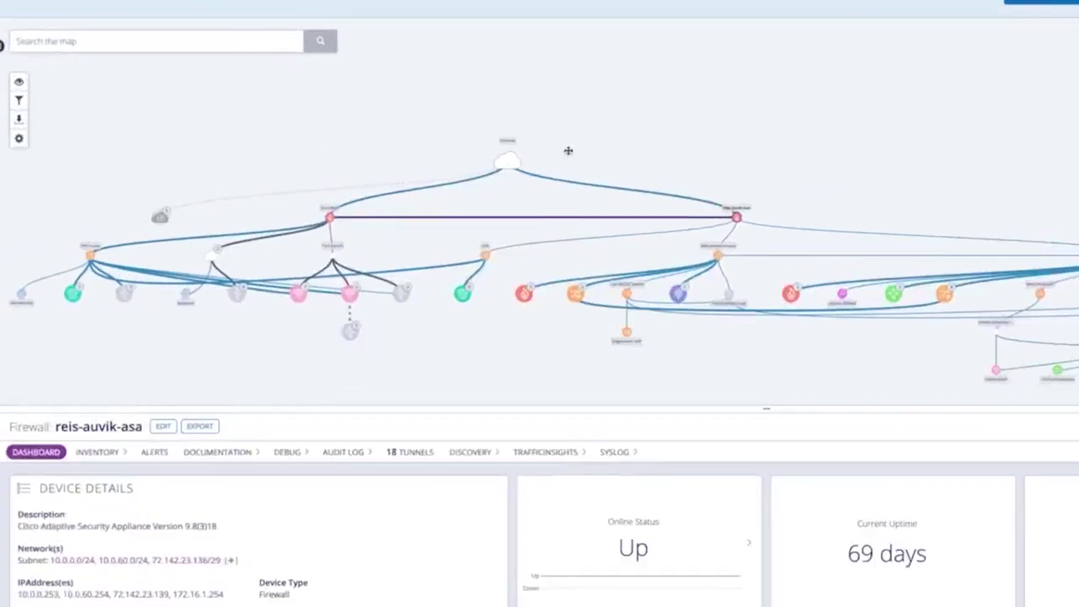
pyautogui.write('hyperv')
pyautogui.press('Return')
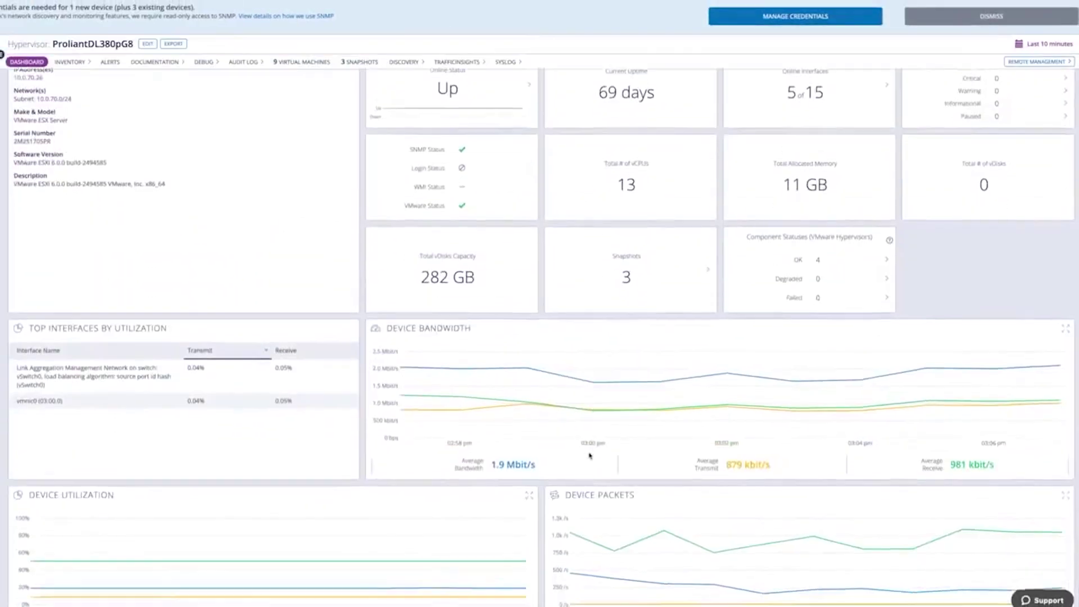
# - Change the hypervisor dashboard's time range from Last 10 minutes to Last Month, September 2020
pyautogui.scroll(-2, 573, 473)
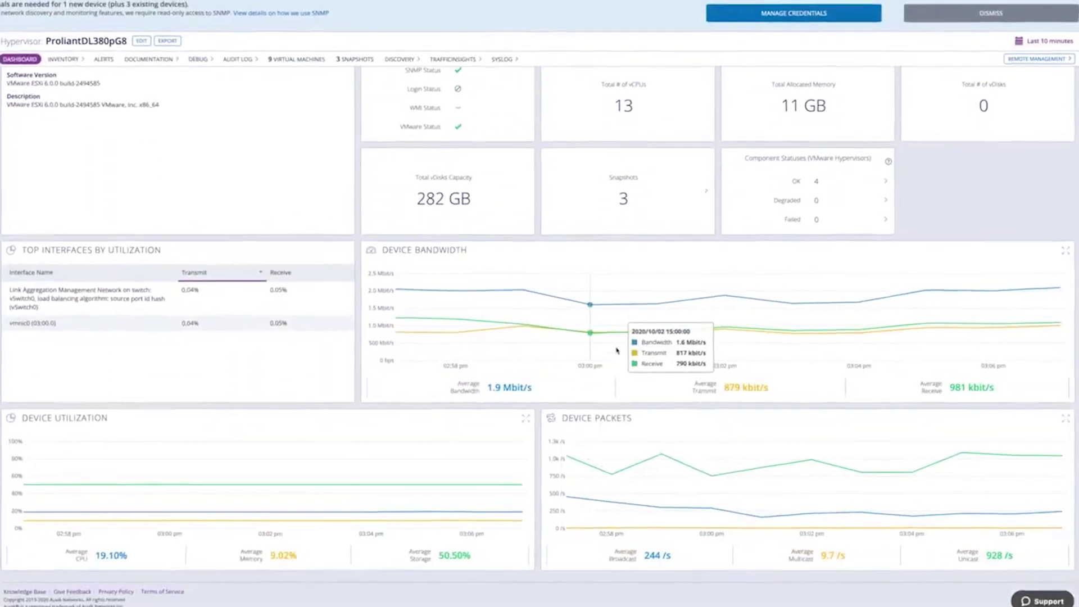
pyautogui.moveTo(436, 493)
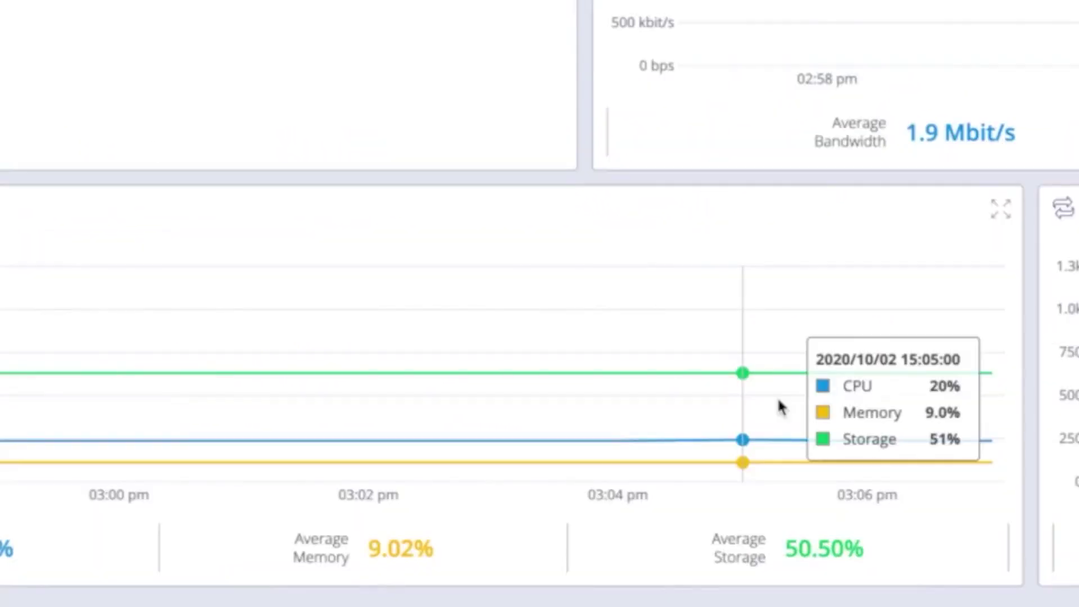
pyautogui.moveTo(861, 308)
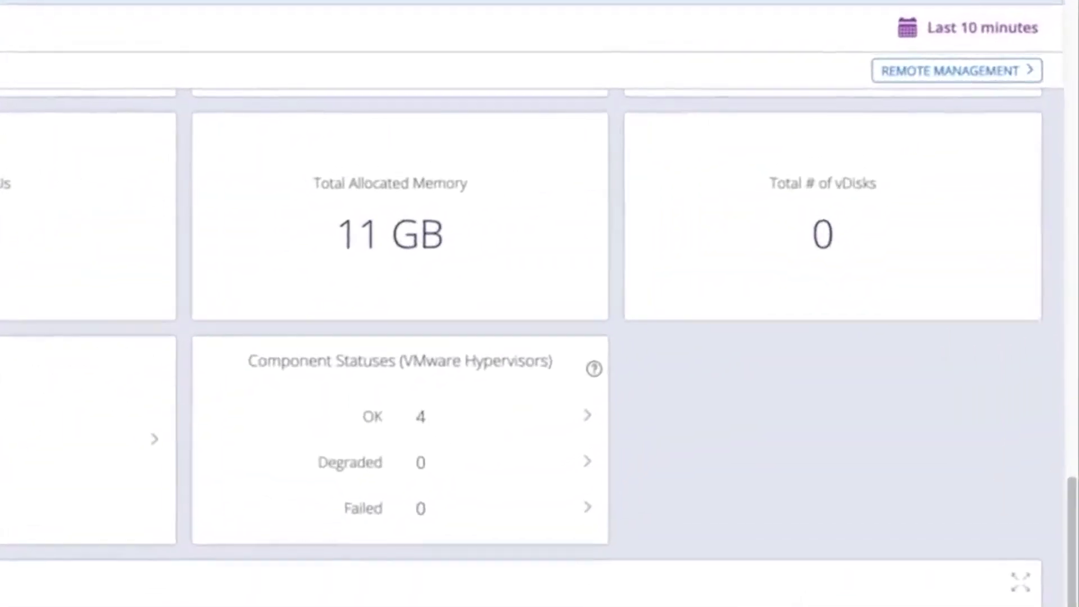
pyautogui.click(995, 27)
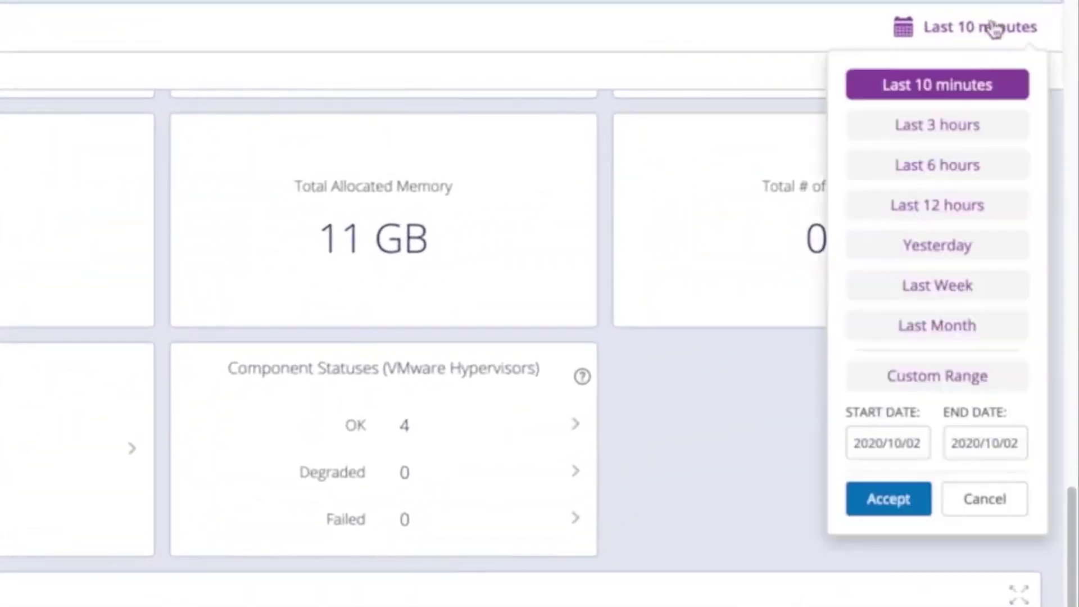
pyautogui.click(952, 337)
pyautogui.click(953, 337)
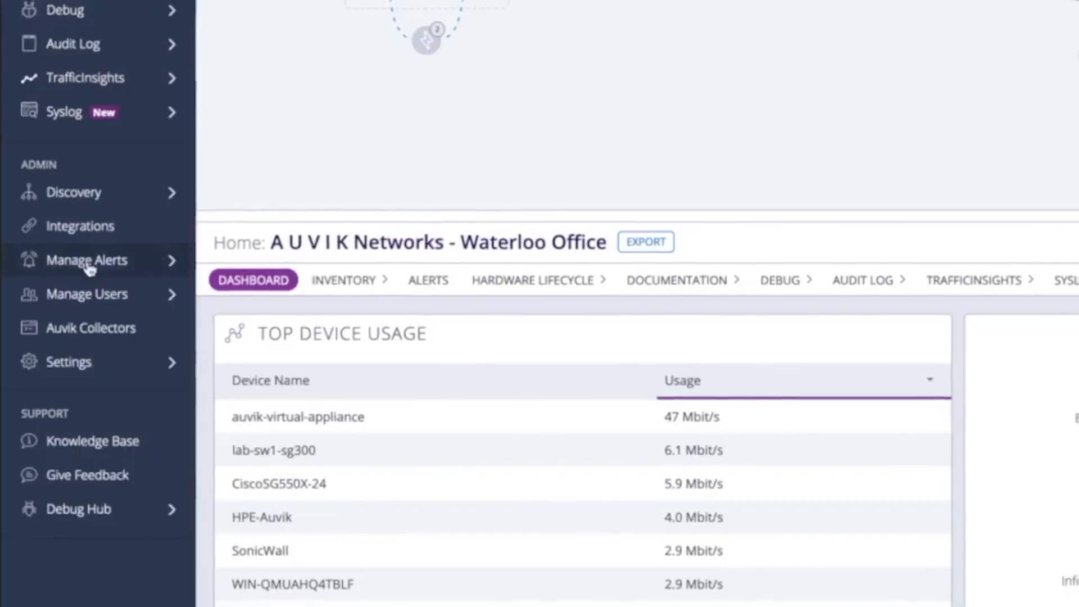
# - In Manage Alerts, edit the first printer alert, then start a new alert and browse its trigger conditions
pyautogui.click(87, 260)
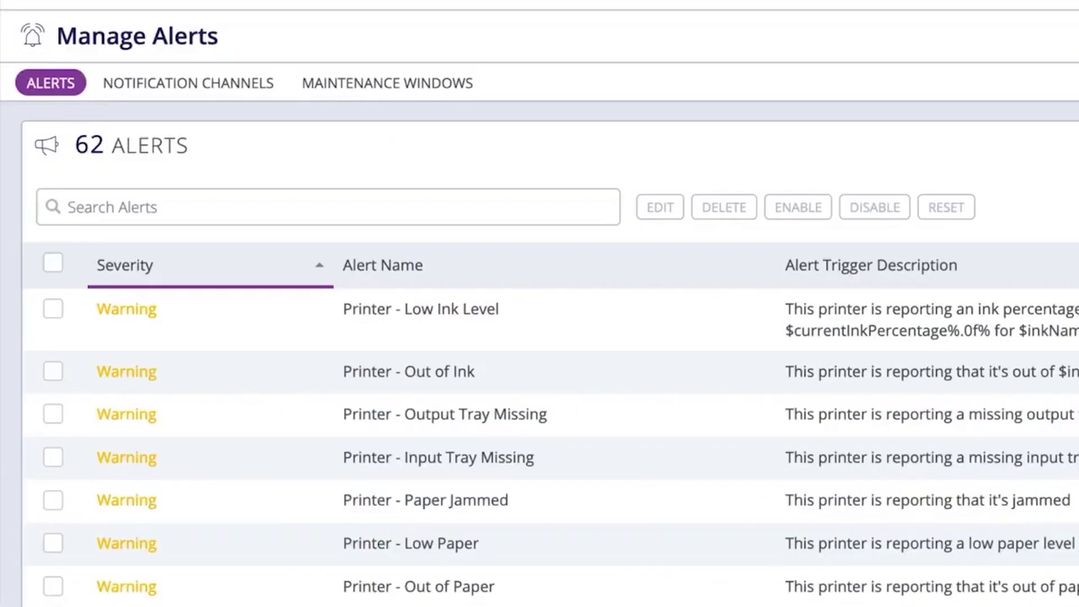
pyautogui.click(669, 212)
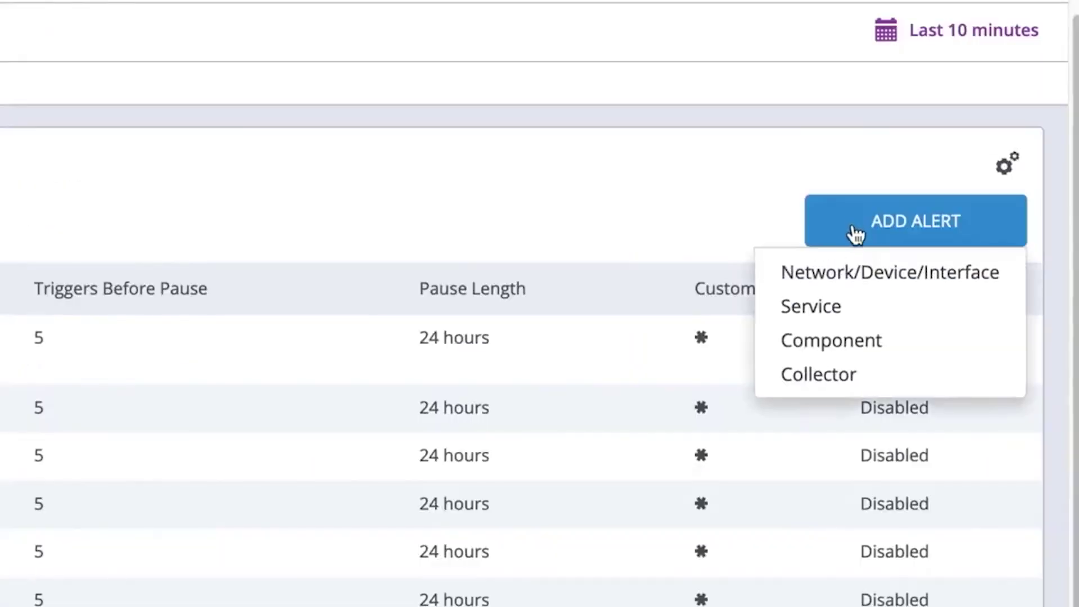
pyautogui.click(891, 275)
pyautogui.click(506, 125)
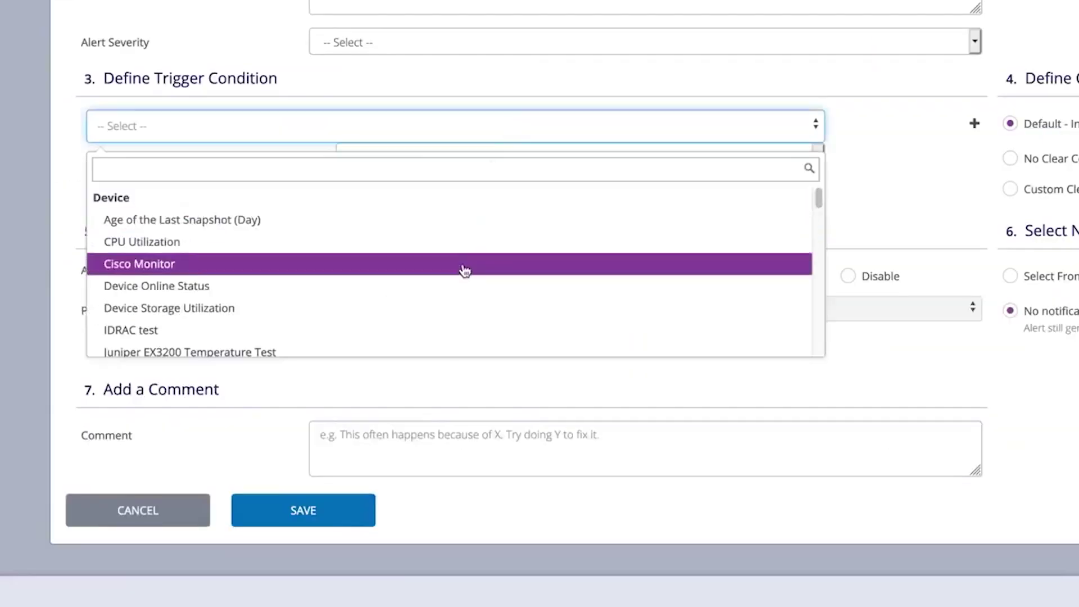
pyautogui.scroll(-2, 464, 269)
pyautogui.scroll(-10, 464, 269)
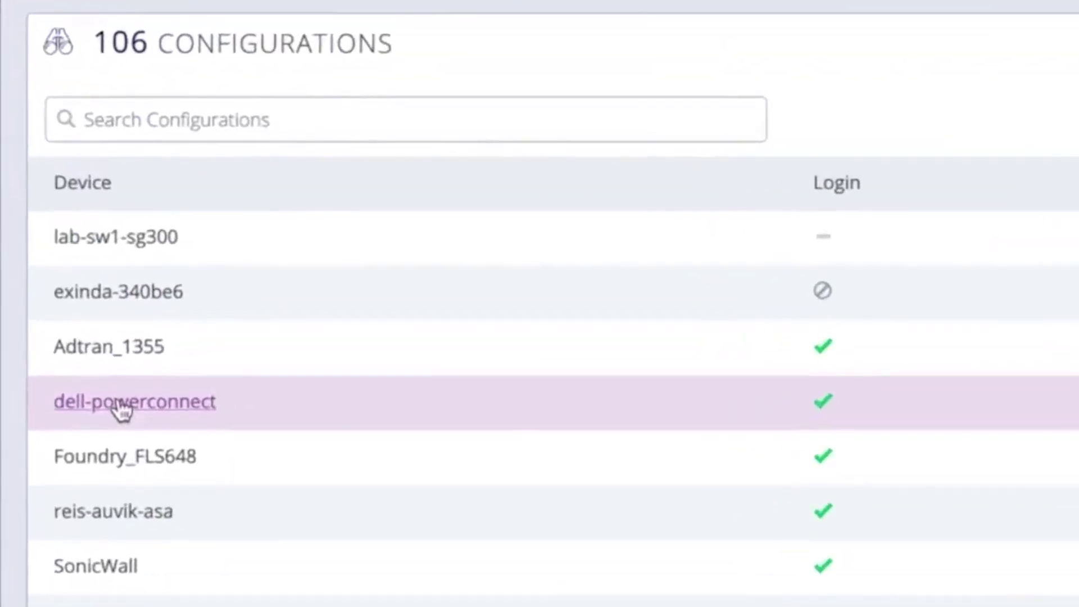
# - Load the dell-powerconnect switch's August 7th 2020, 5:24:53 am configuration backup
pyautogui.click(461, 164)
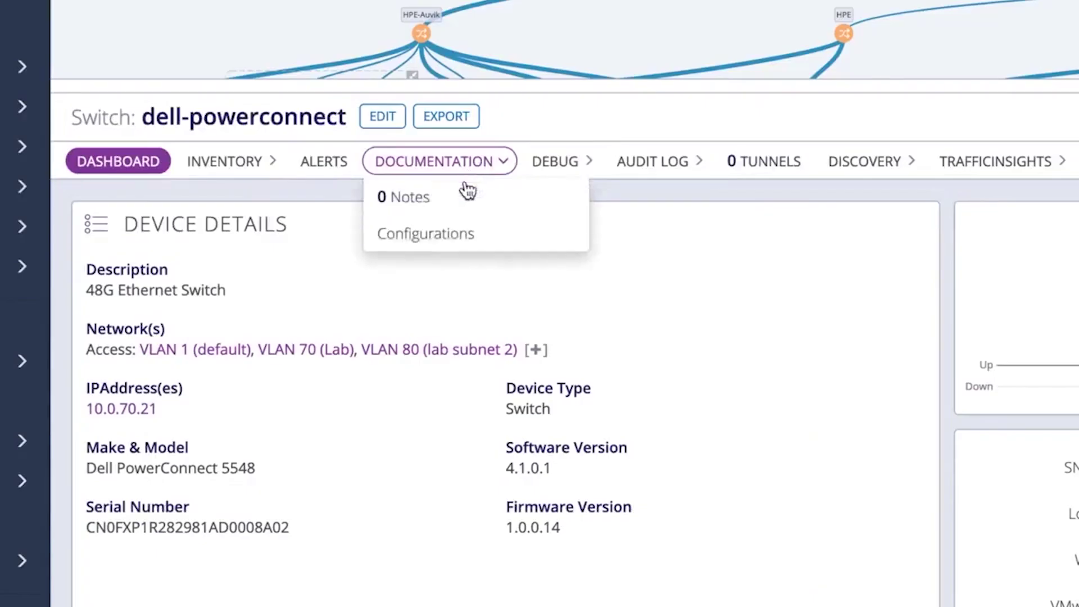
pyautogui.click(450, 235)
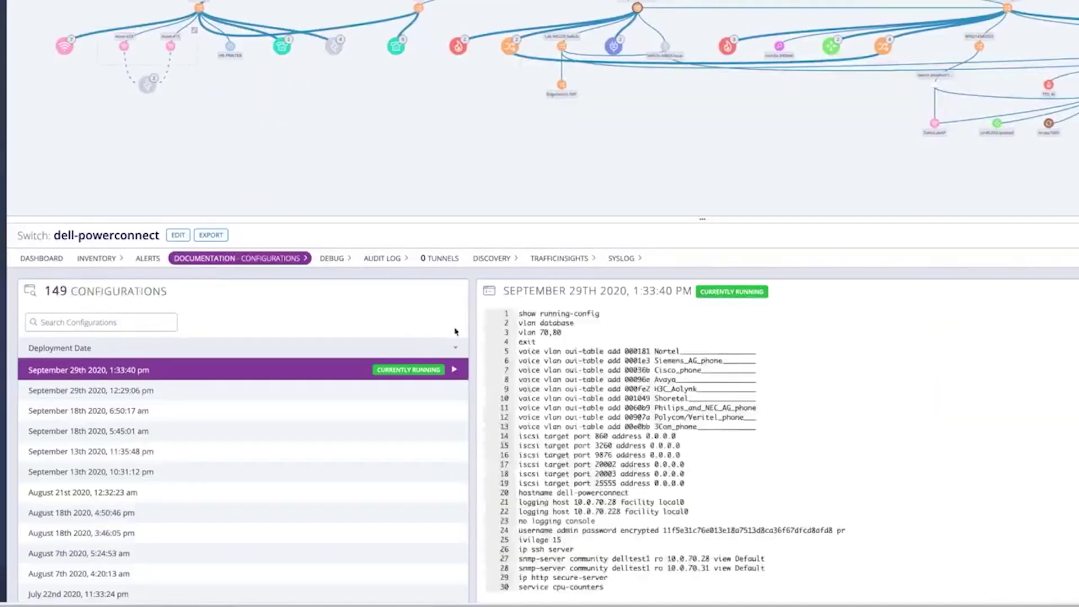
pyautogui.scroll(-3, 681, 397)
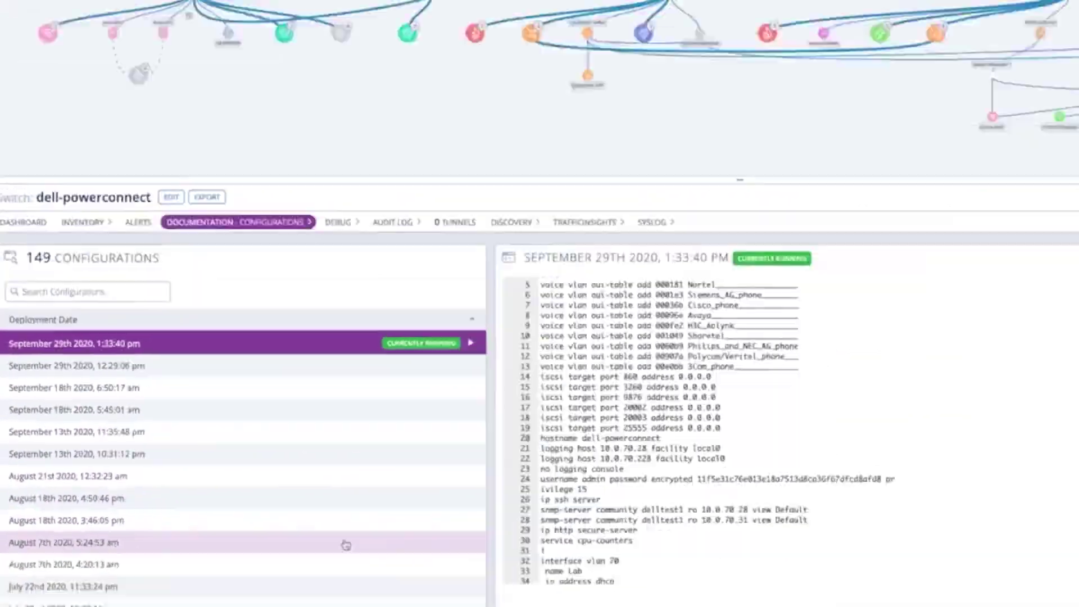
pyautogui.click(638, 574)
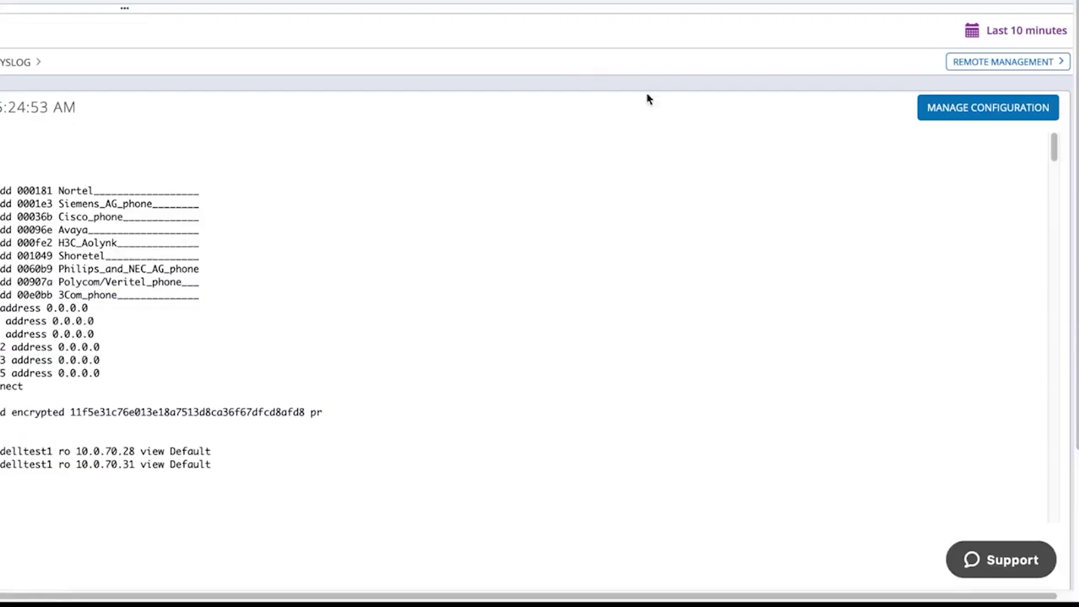
# - Compare the configuration side by side, then preview restoring it and dismiss the restore prompt
pyautogui.click(1060, 316)
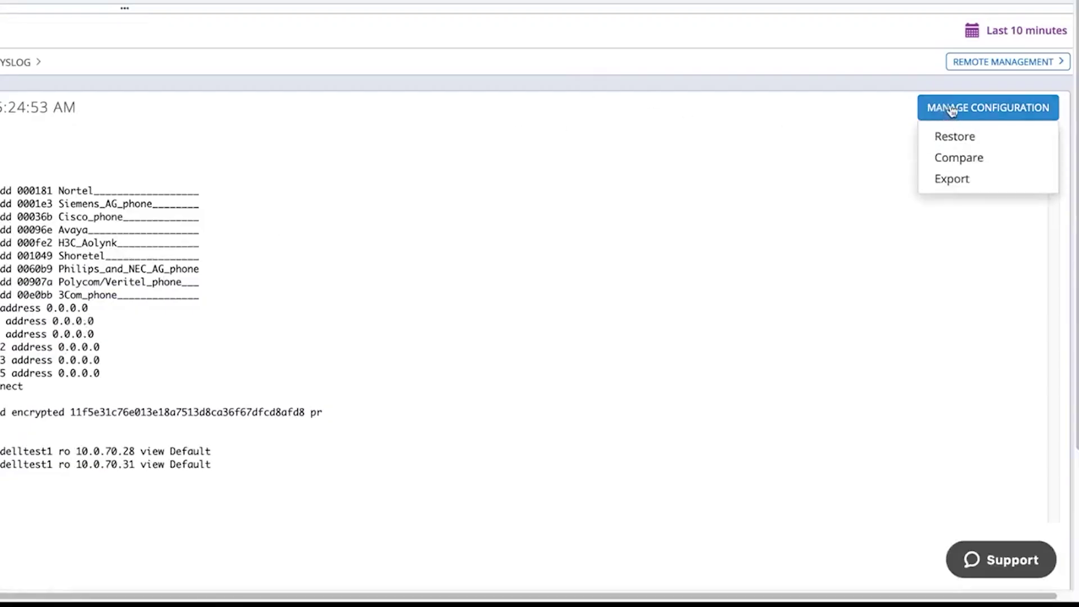
pyautogui.click(969, 162)
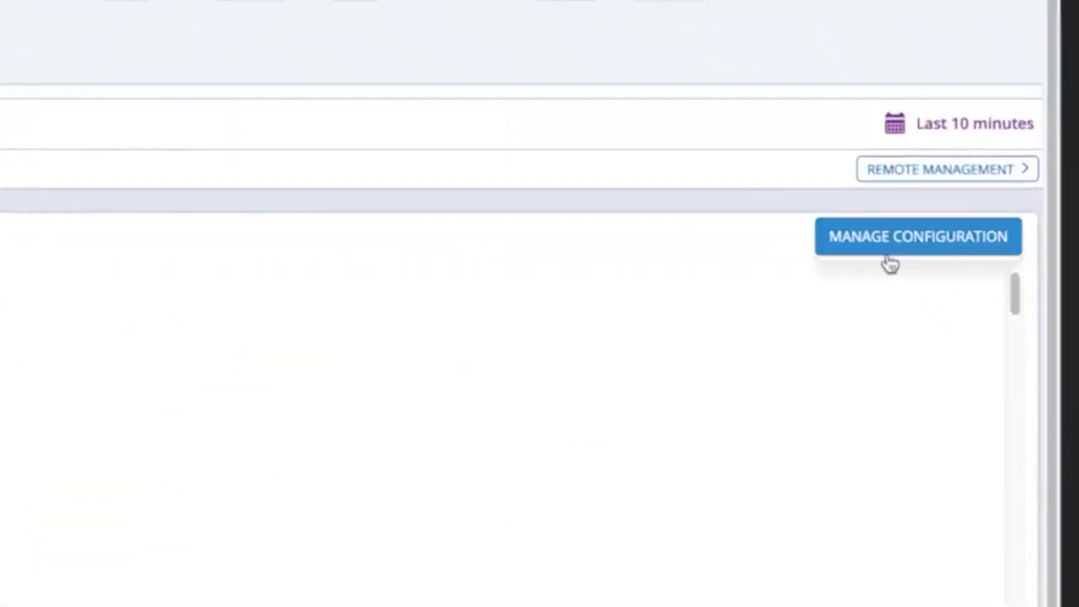
pyautogui.click(910, 298)
pyautogui.click(884, 284)
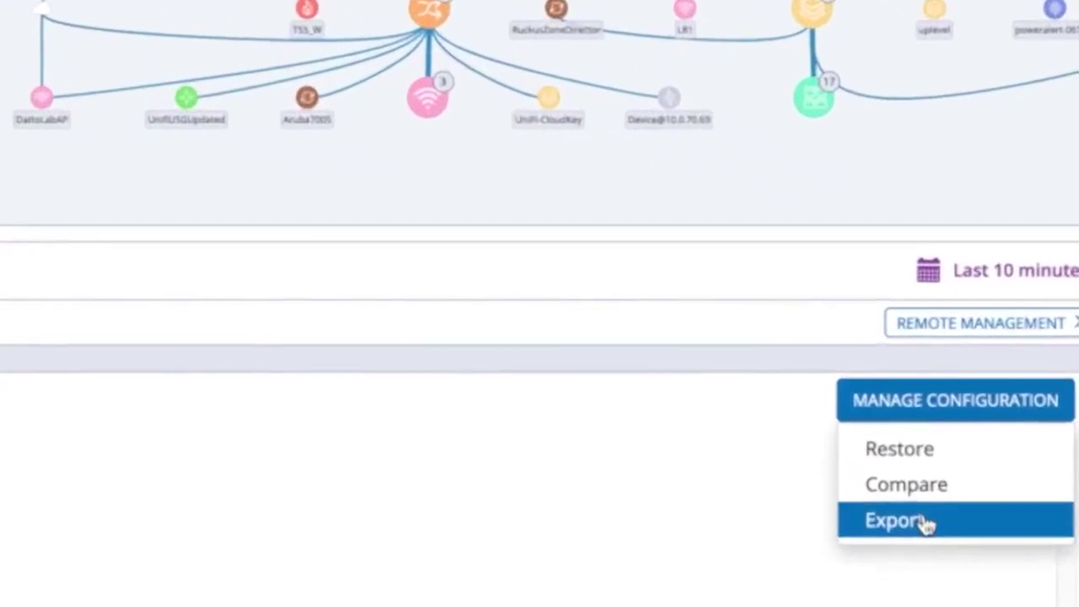
pyautogui.click(987, 373)
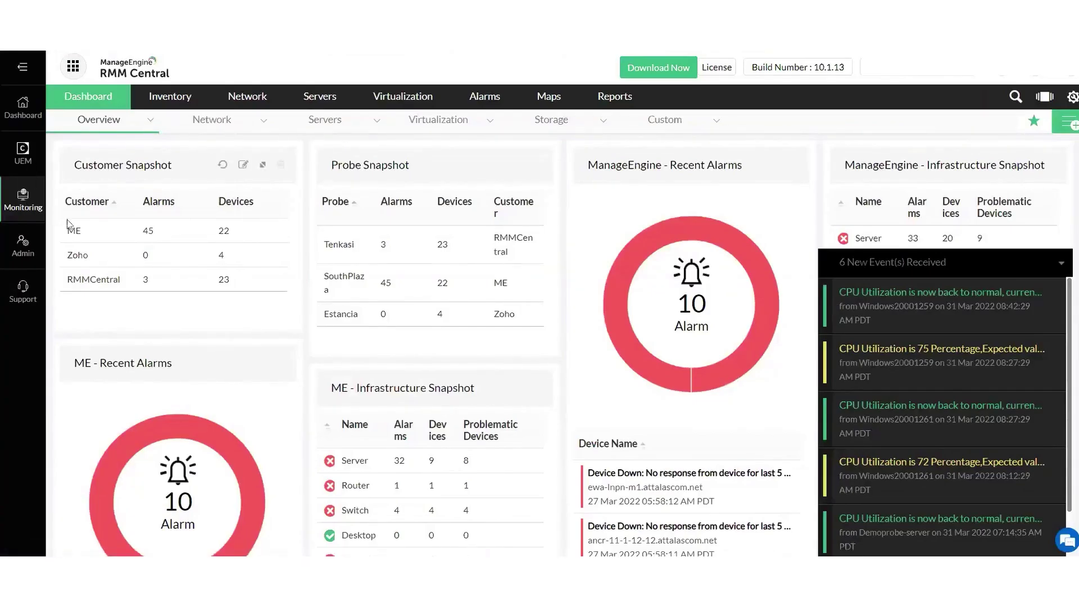
pyautogui.scroll(-1, 147, 257)
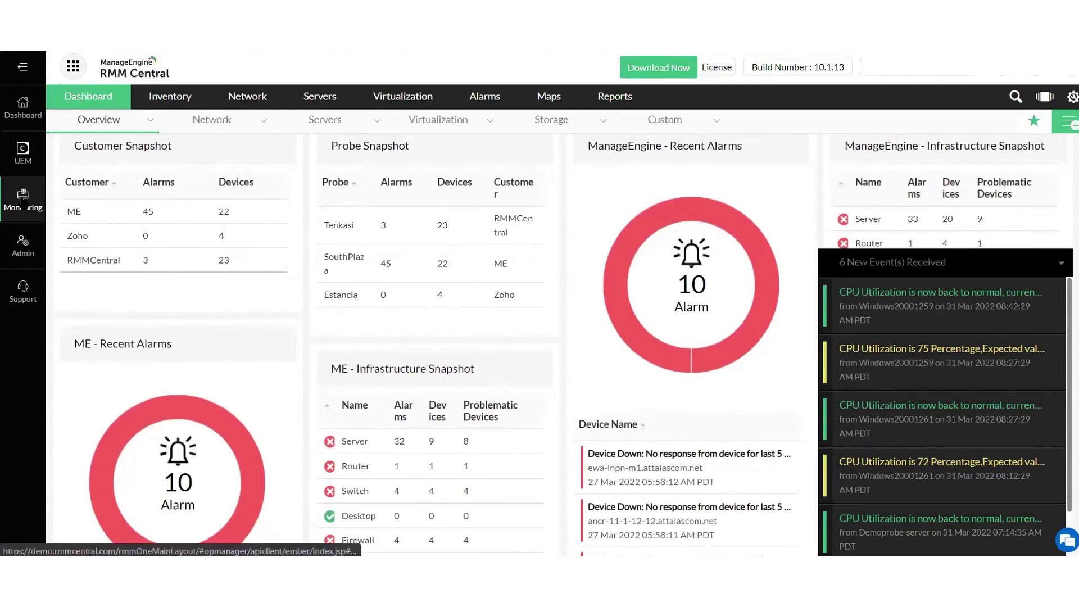
pyautogui.moveTo(81, 103)
pyautogui.moveTo(112, 122)
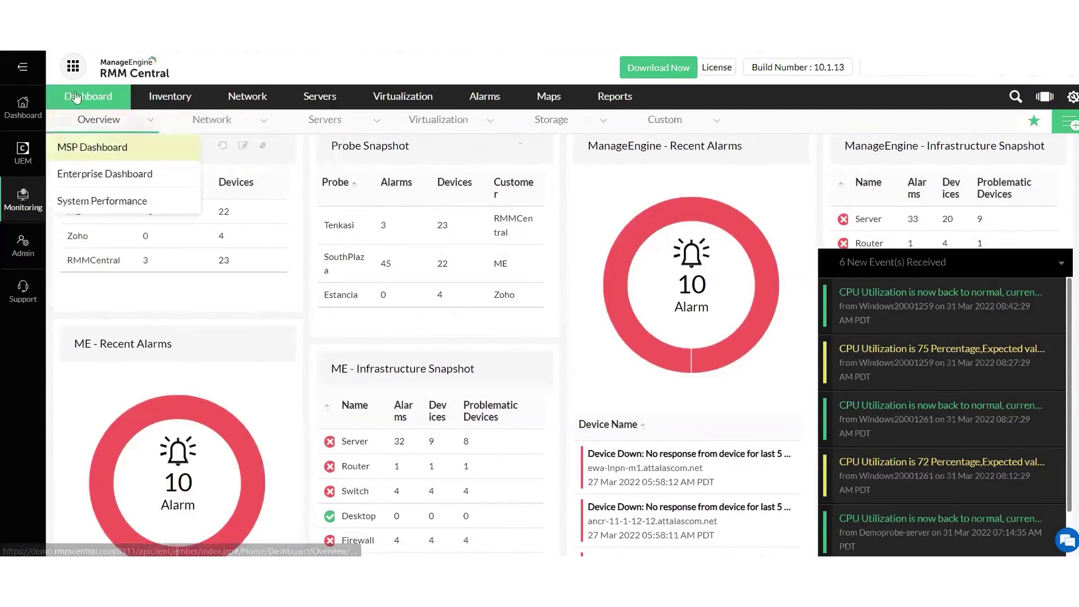
pyautogui.moveTo(81, 283)
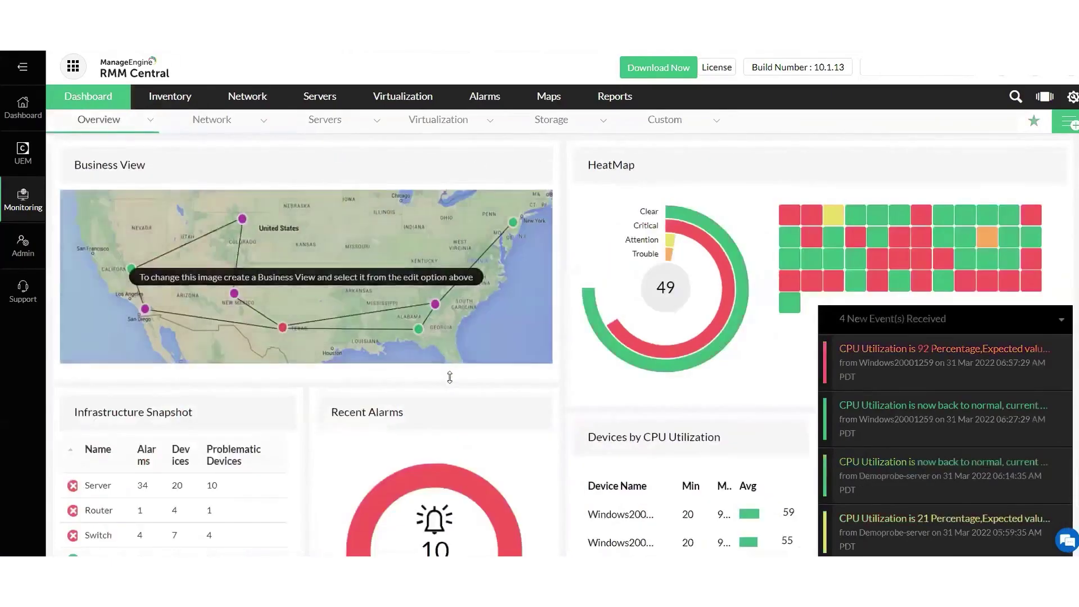
pyautogui.scroll(-1, 449, 377)
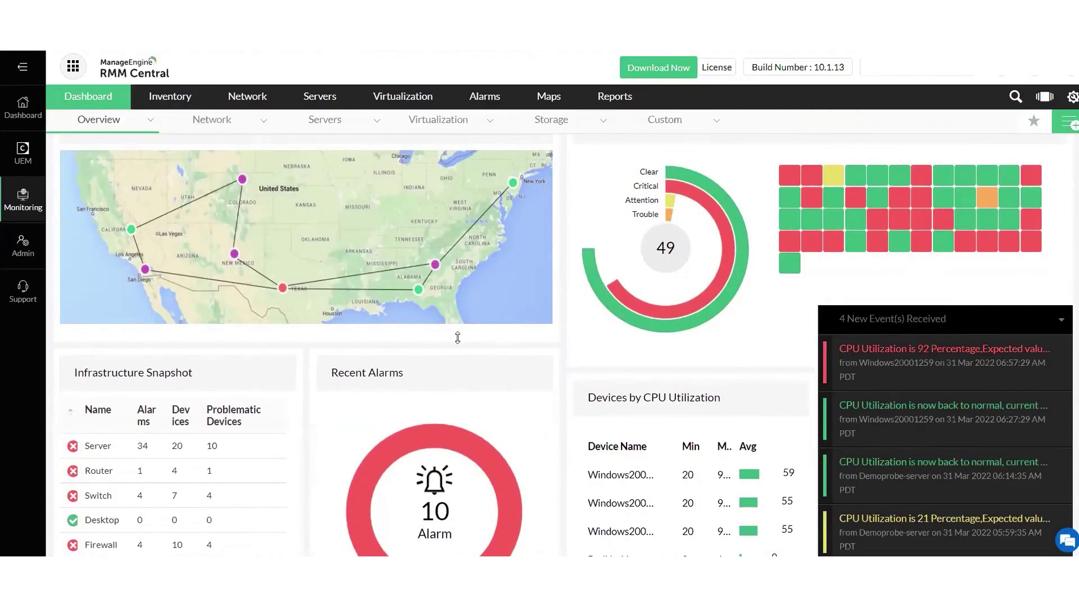
pyautogui.scroll(1, 249, 266)
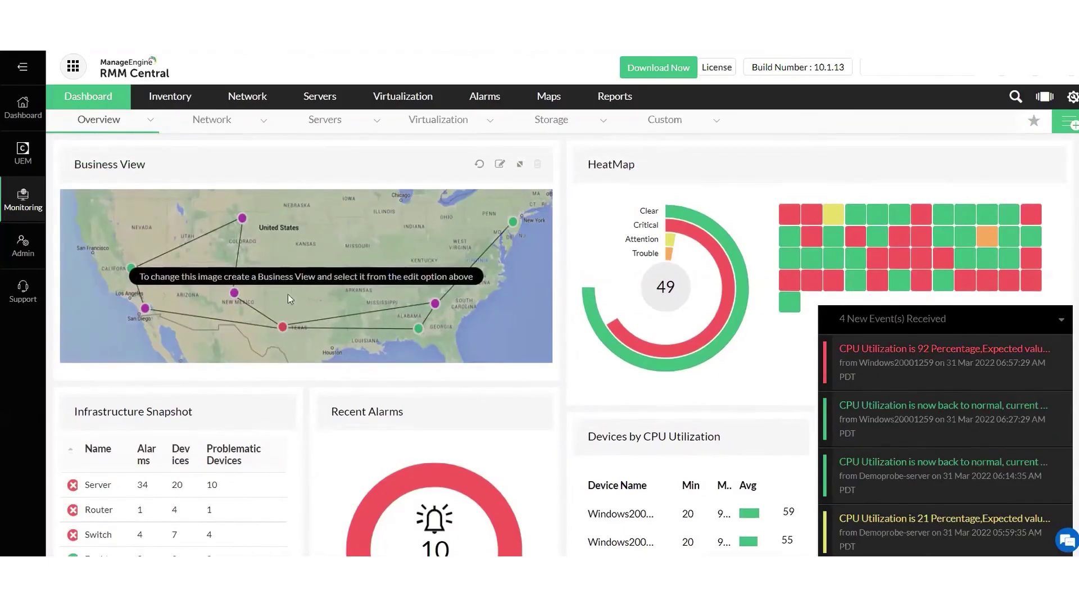
pyautogui.click(169, 97)
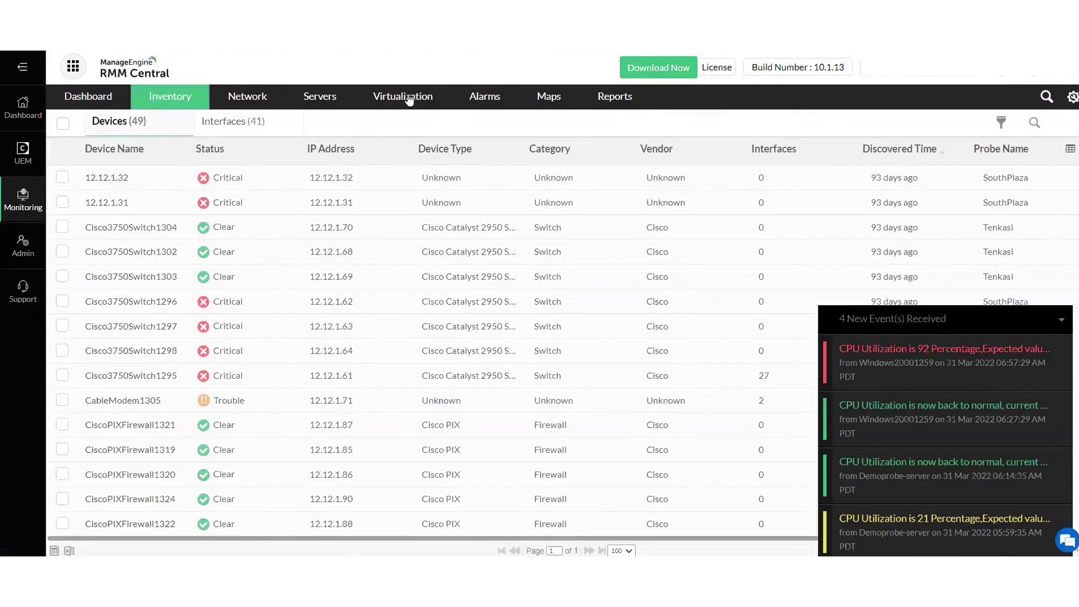
pyautogui.moveTo(343, 100)
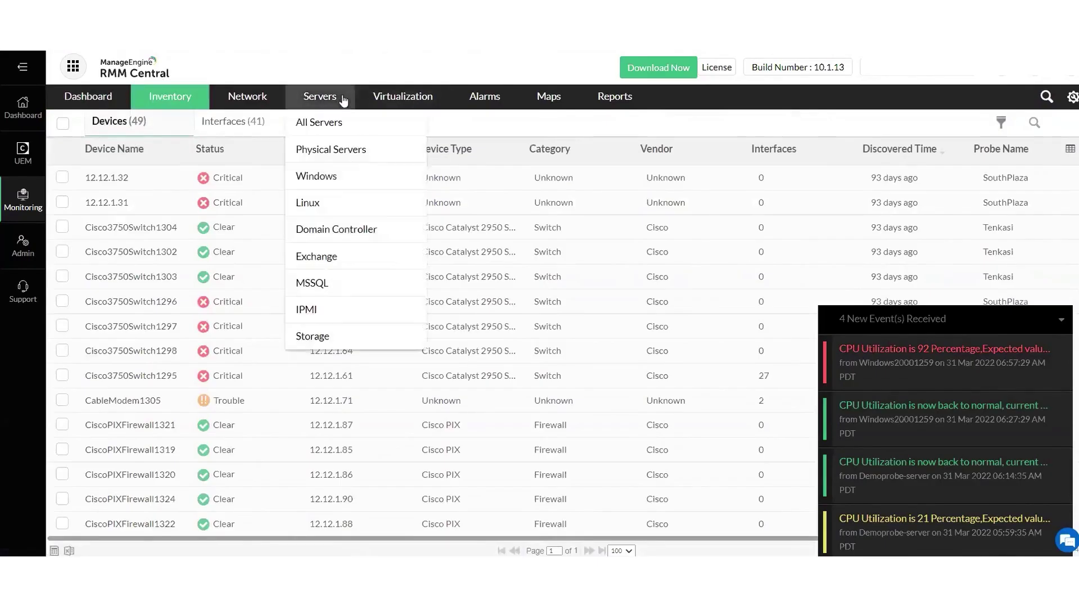
pyautogui.click(34, 236)
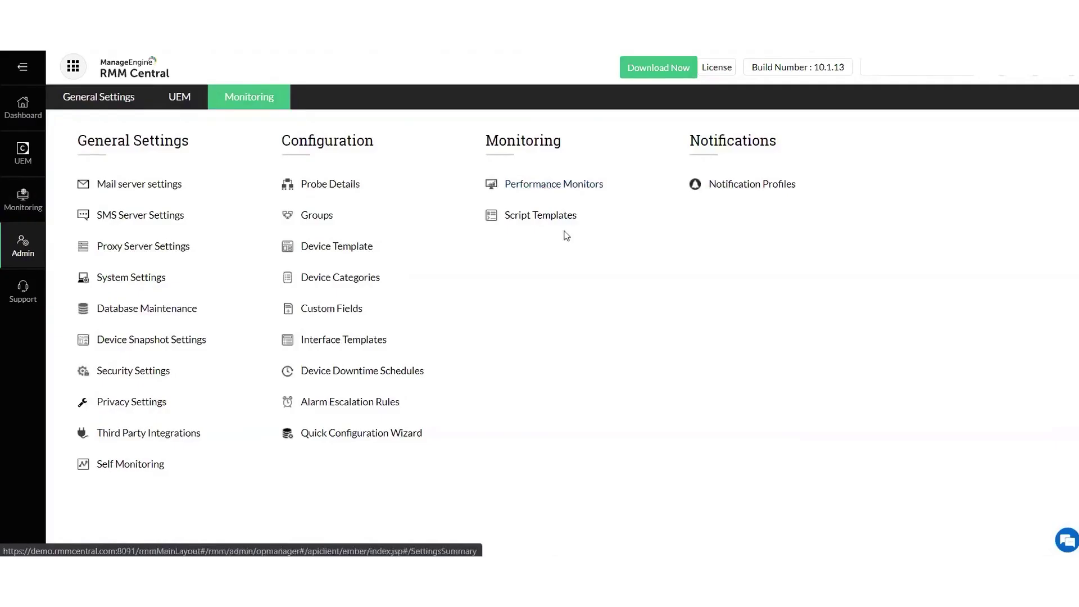
pyautogui.click(509, 182)
pyautogui.click(246, 99)
pyautogui.moveTo(246, 100)
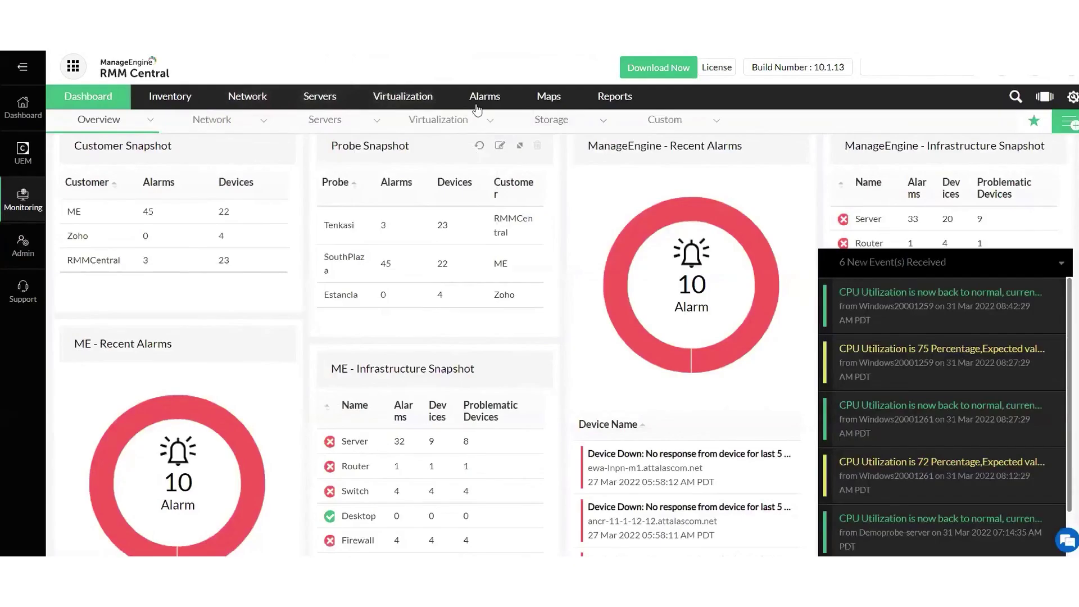
# - Go from UEM through ME's patch deployment and Inventory to the endpoint Tools page
pyautogui.moveTo(483, 103)
pyautogui.click(22, 152)
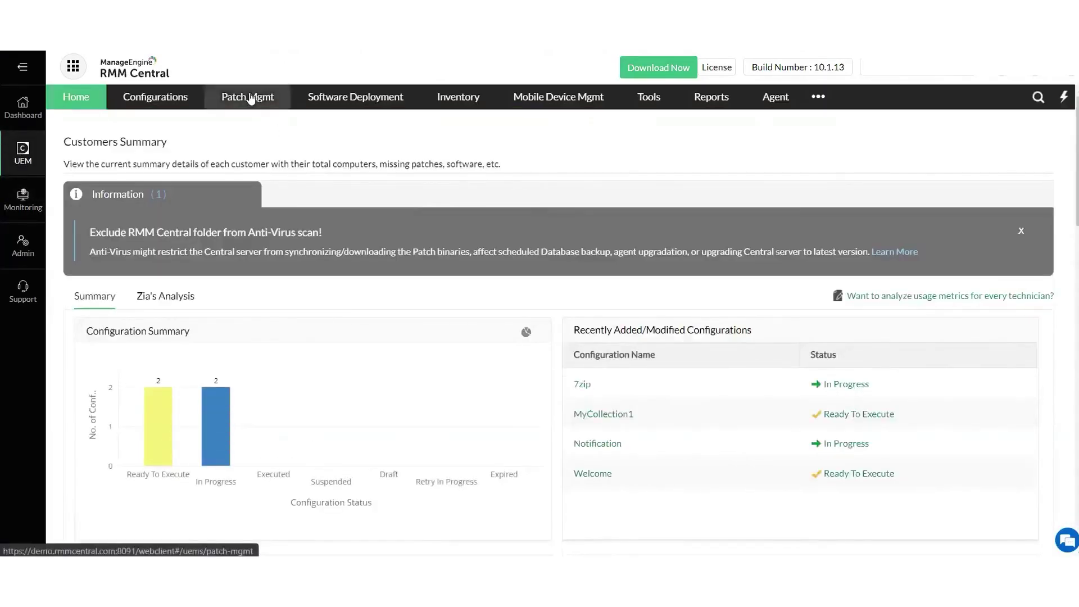
pyautogui.click(251, 99)
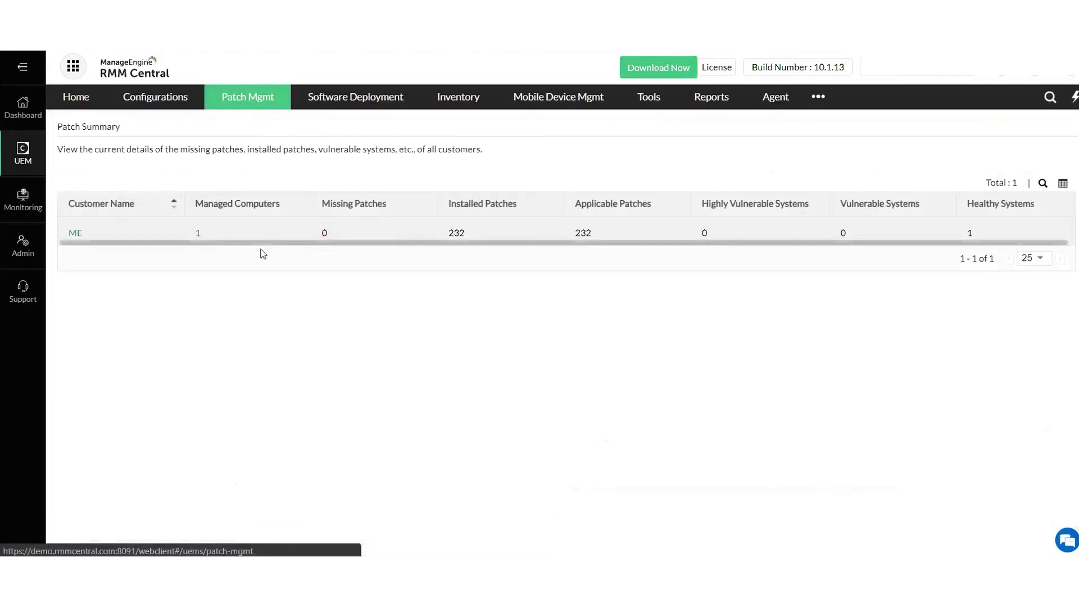
pyautogui.click(75, 232)
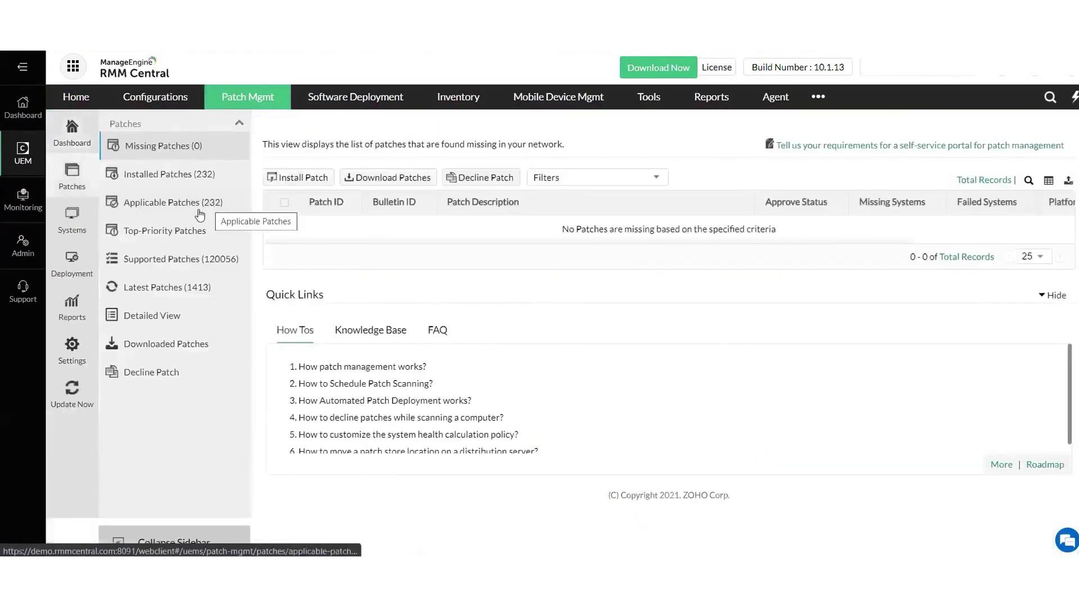
pyautogui.click(73, 269)
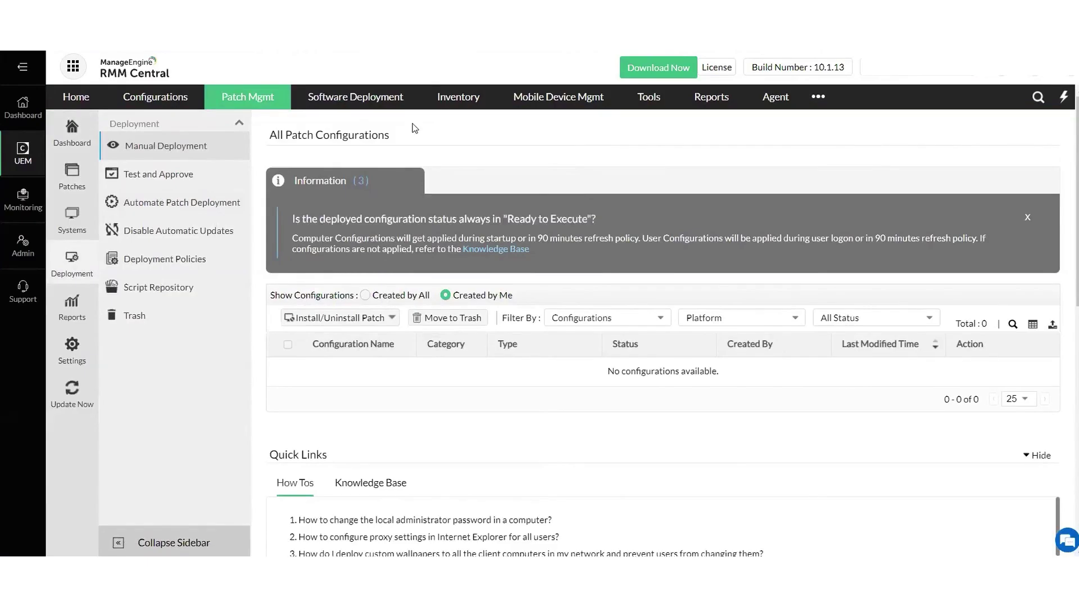
pyautogui.click(463, 105)
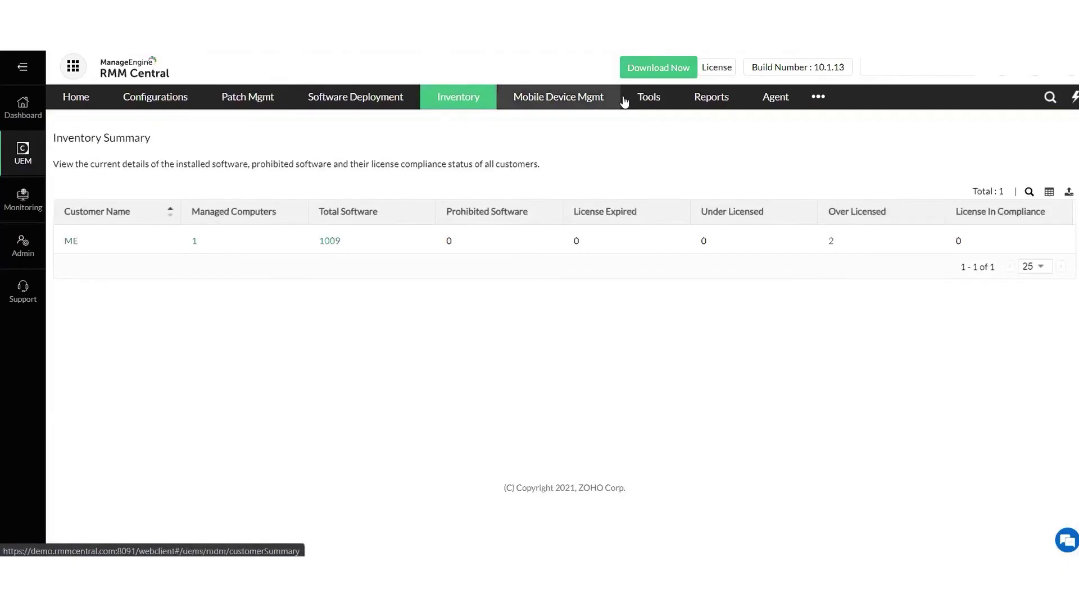
pyautogui.click(643, 100)
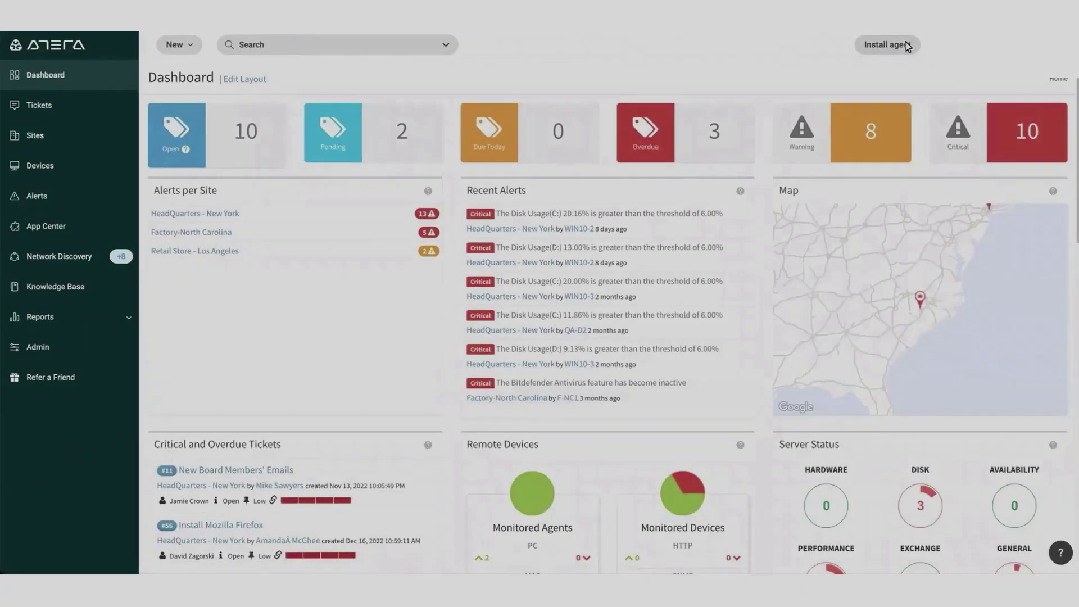
# - Cancel the agent installer and open the HeadQuarters - New York scan's SNMP devices
pyautogui.click(887, 44)
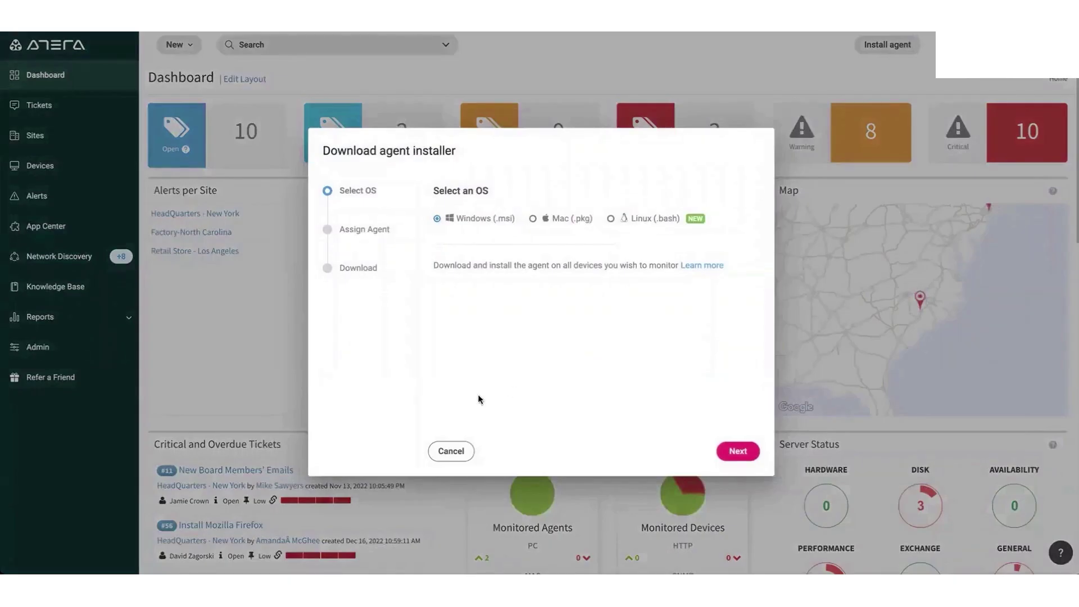
pyautogui.click(451, 451)
pyautogui.click(59, 256)
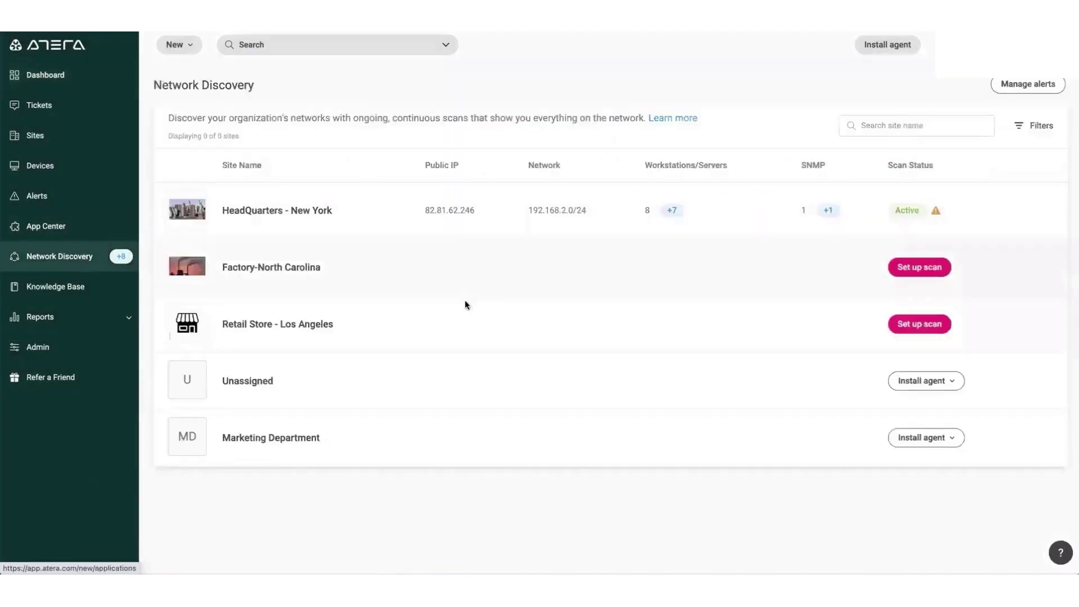
pyautogui.click(311, 217)
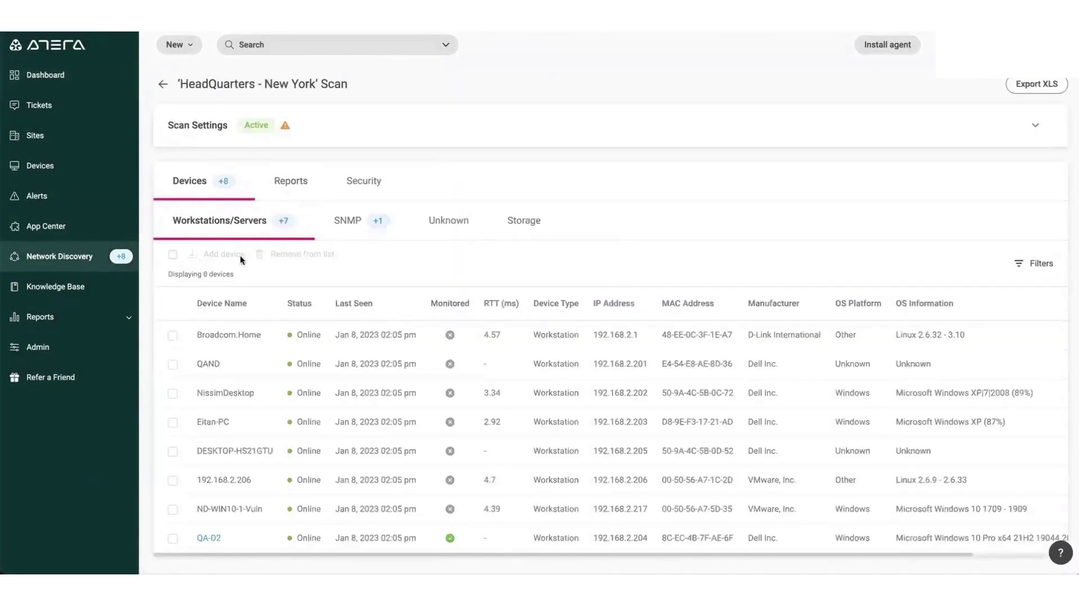
pyautogui.click(173, 254)
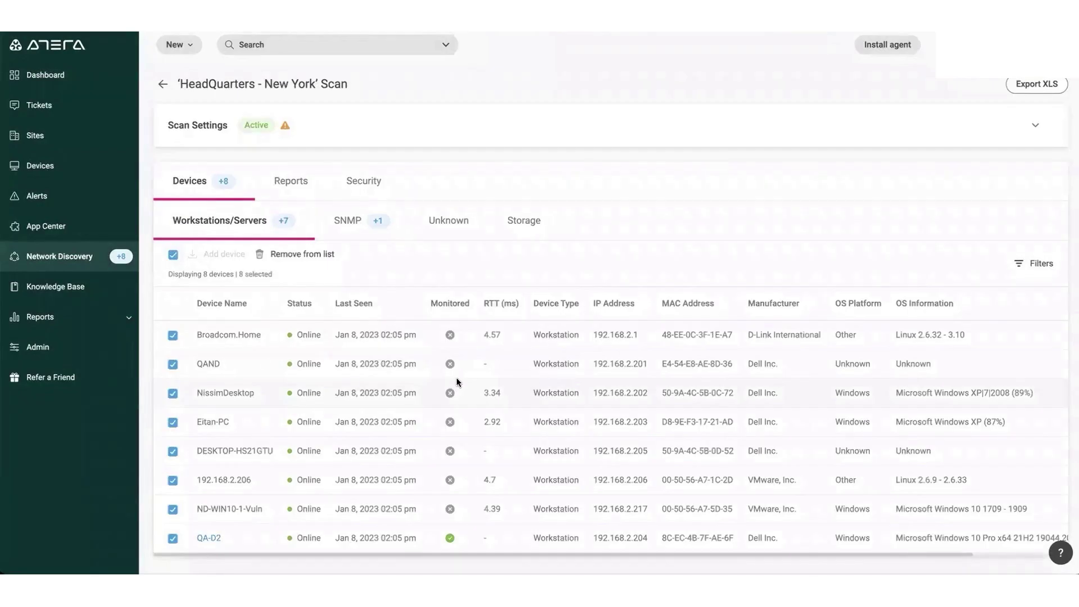
pyautogui.click(341, 223)
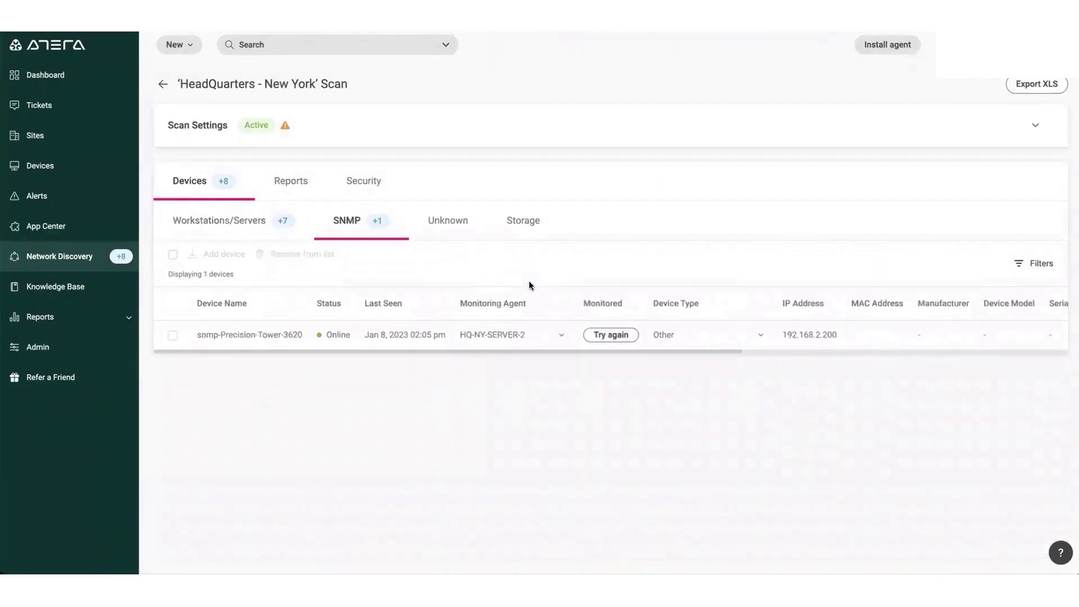
# - Review the SNMP device's device-type and monitoring-agent options without changing them
pyautogui.click(710, 334)
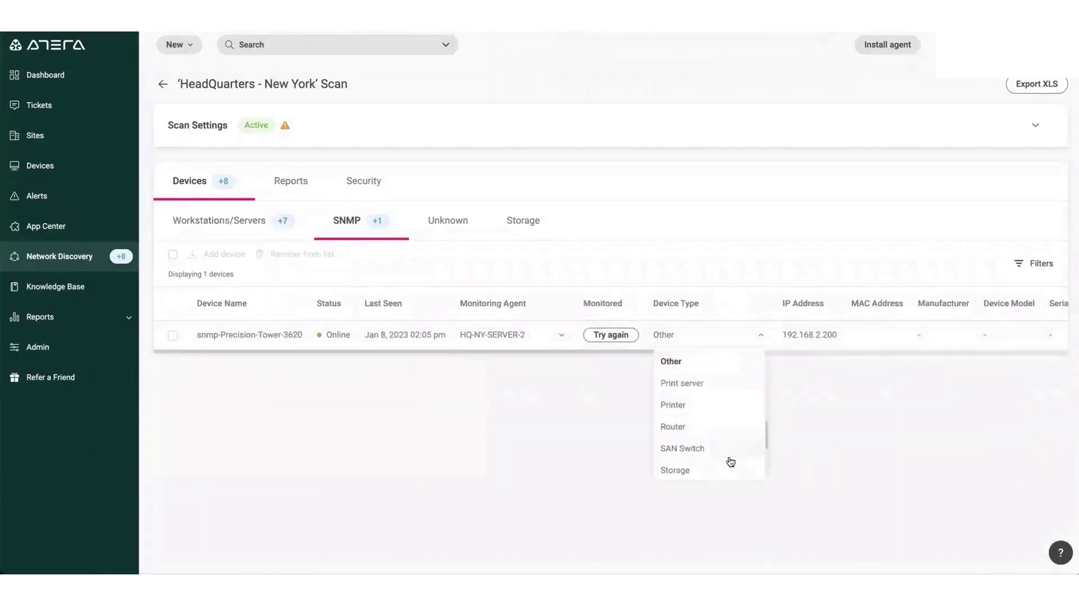
pyautogui.click(537, 415)
pyautogui.click(495, 336)
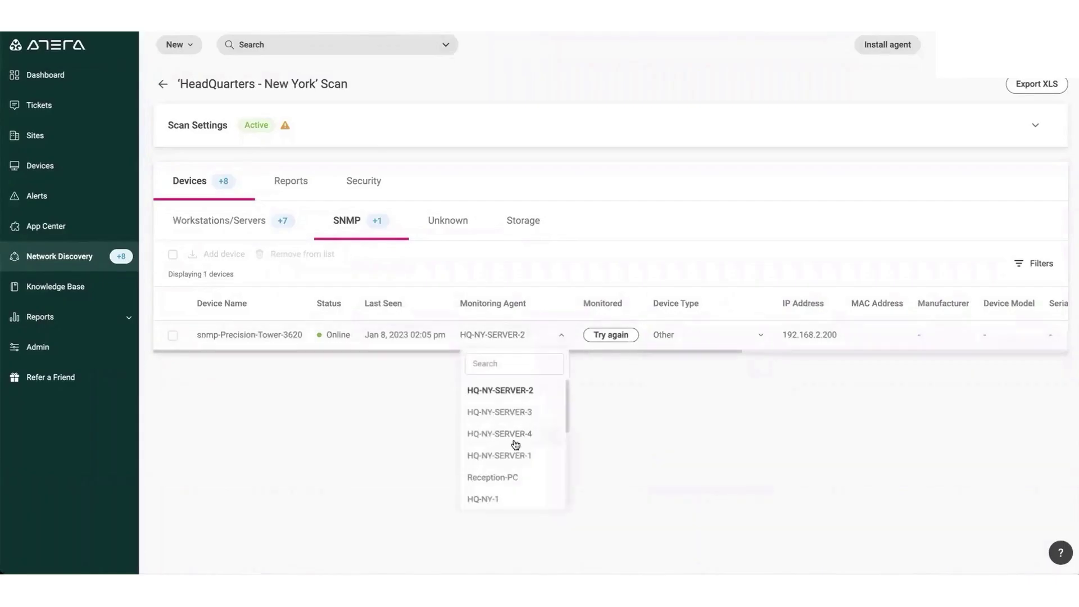
pyautogui.click(372, 447)
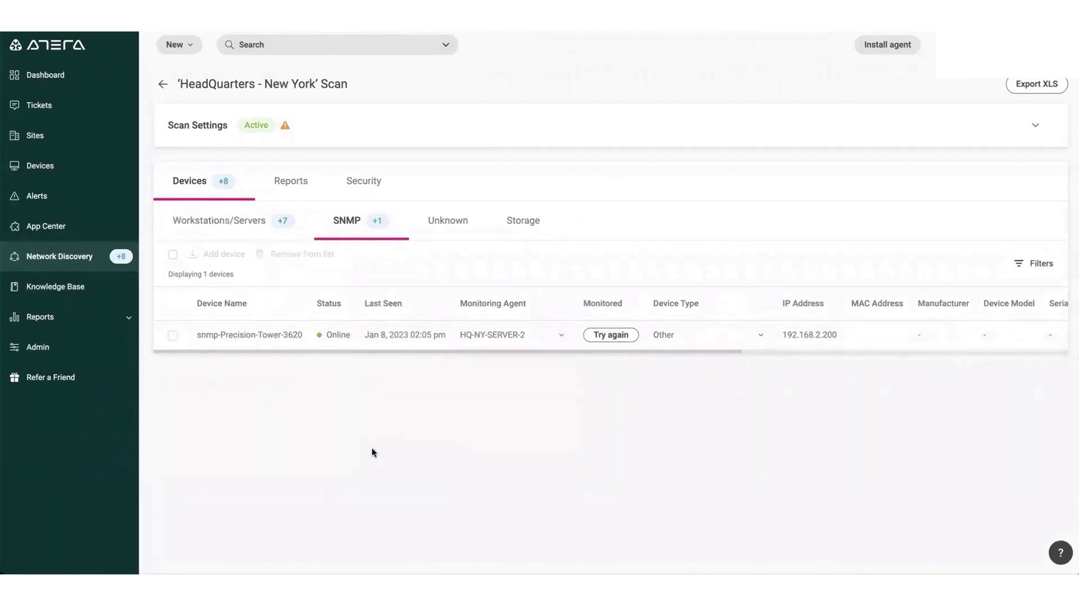
# - Review the scan's open ports, expanding the tcpwrapped and domain entries
pyautogui.click(366, 187)
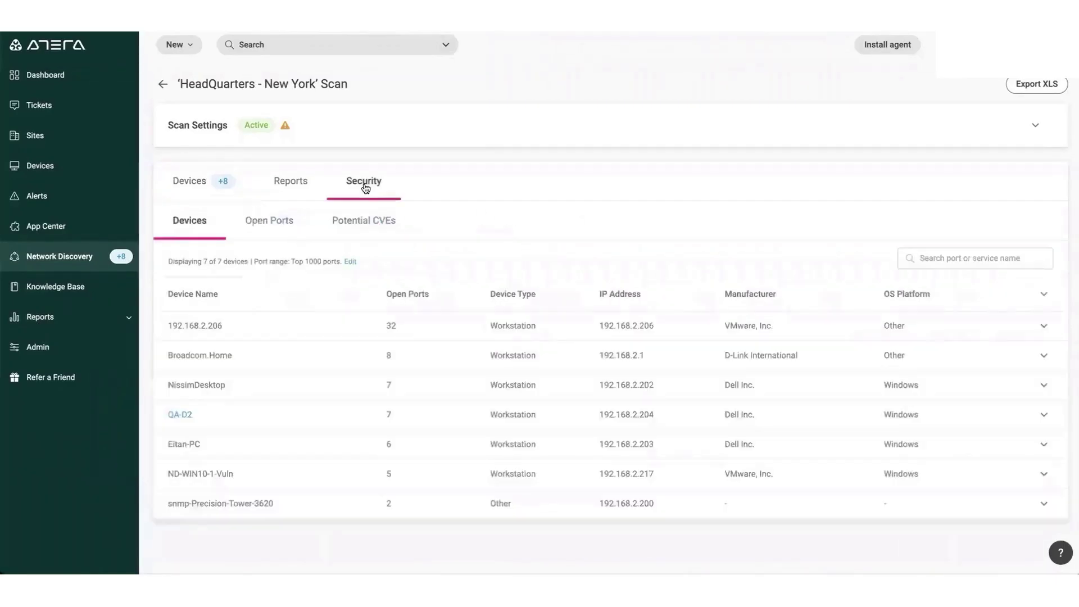
pyautogui.click(252, 224)
pyautogui.click(243, 366)
pyautogui.click(243, 528)
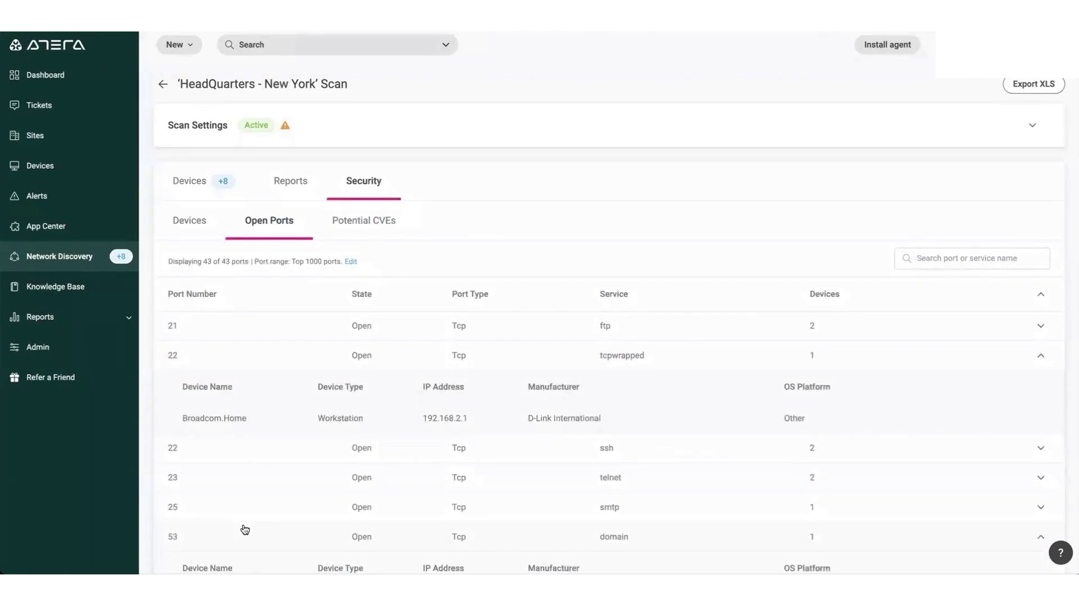
# - List the potential CVEs and expand CVE-2013-1902 and CVE-2012-1667
pyautogui.click(370, 224)
pyautogui.scroll(-1, 368, 372)
pyautogui.click(326, 337)
pyautogui.click(335, 456)
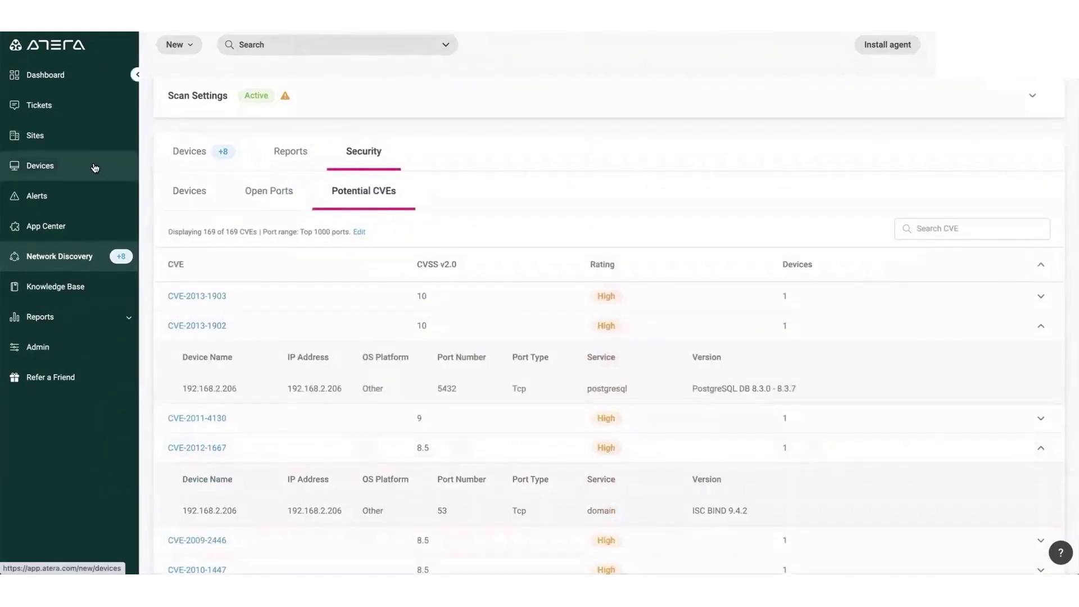
# - In the alerts list, expand the Disk Usage C: and D: alerts, including WIN10-3's
pyautogui.click(88, 188)
pyautogui.click(1048, 198)
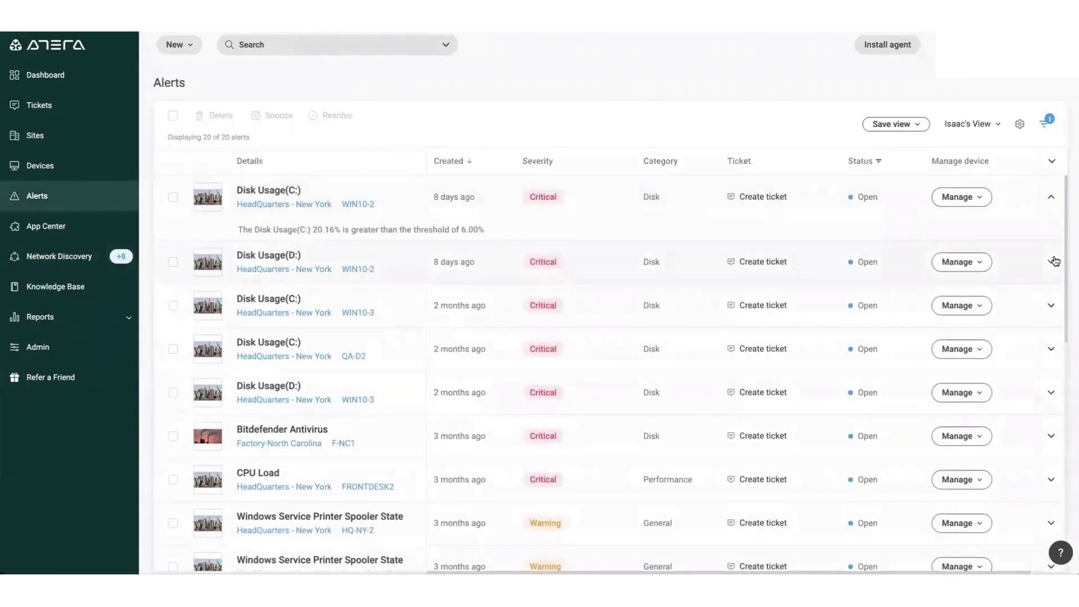
pyautogui.click(1051, 262)
pyautogui.click(1051, 328)
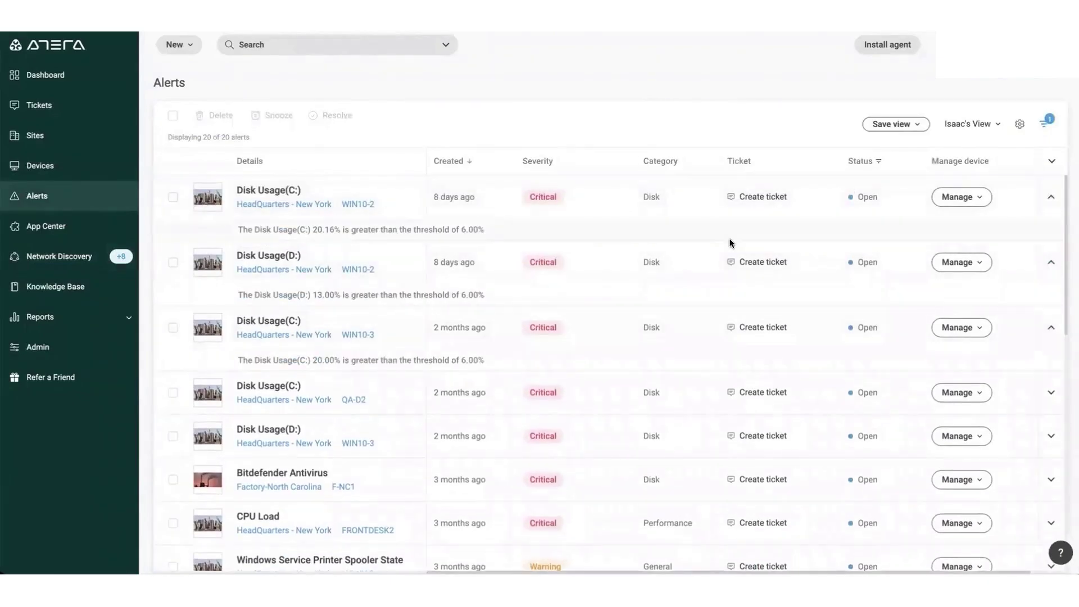
# - Open a PowerShell session on WIN10-2 and close it again
pyautogui.click(955, 263)
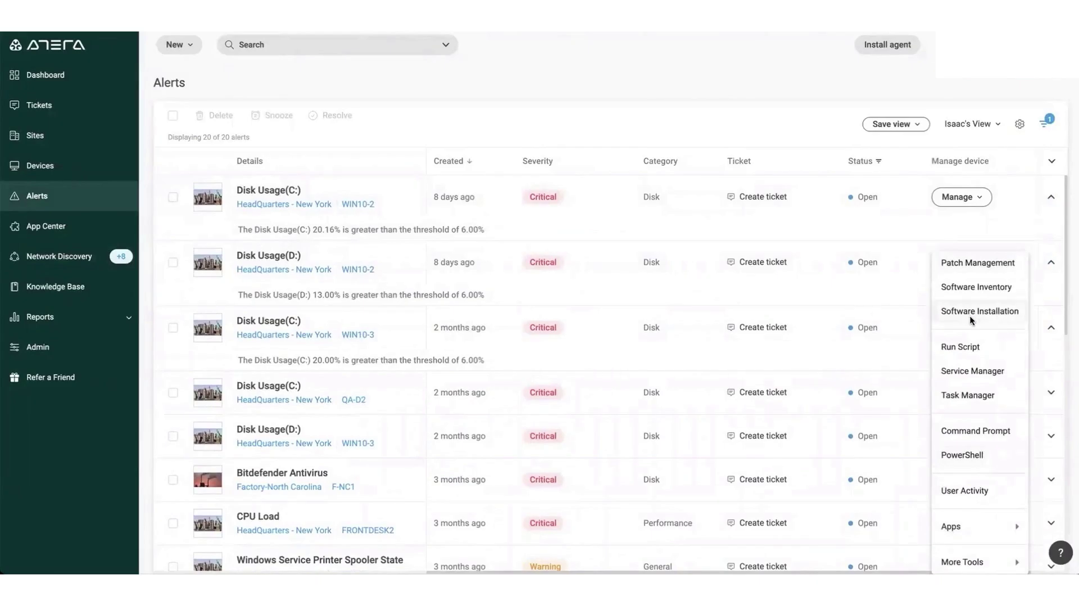
pyautogui.click(952, 455)
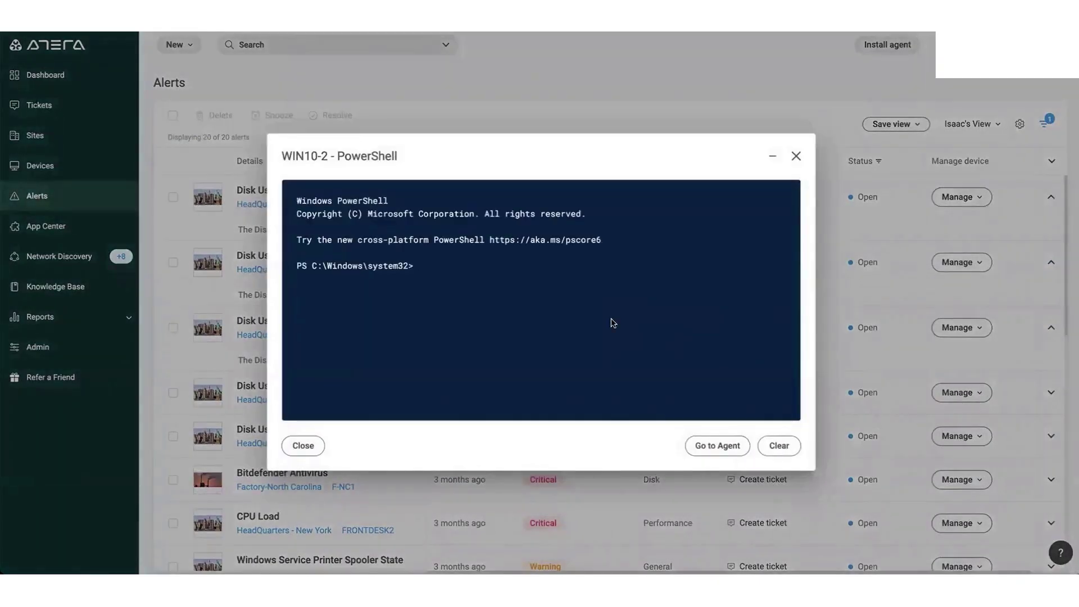
pyautogui.click(795, 156)
# - On WIN10-2's agent page, switch the metrics range to Last month
pyautogui.click(350, 270)
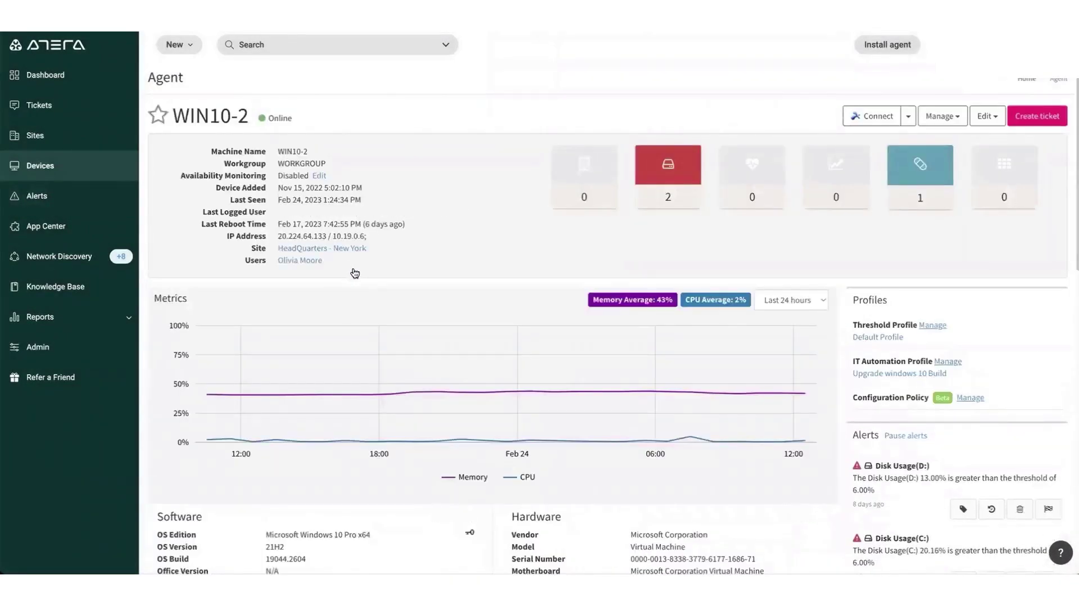
pyautogui.moveTo(352, 271); pyautogui.dragTo(243, 264)
pyautogui.click(791, 299)
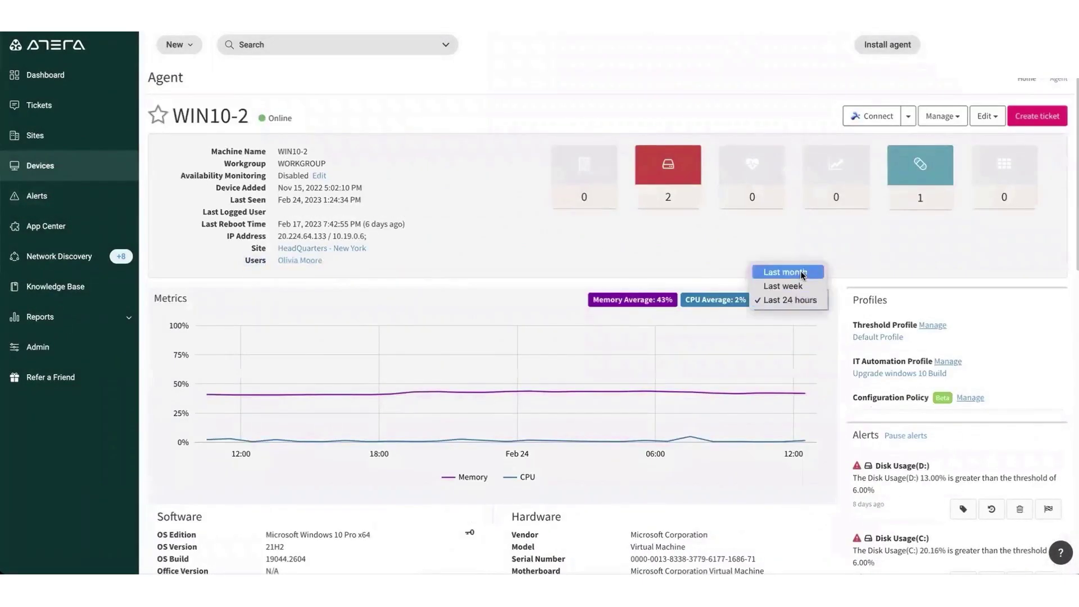
pyautogui.click(786, 271)
pyautogui.scroll(-1, 712, 402)
pyautogui.scroll(-8, 712, 401)
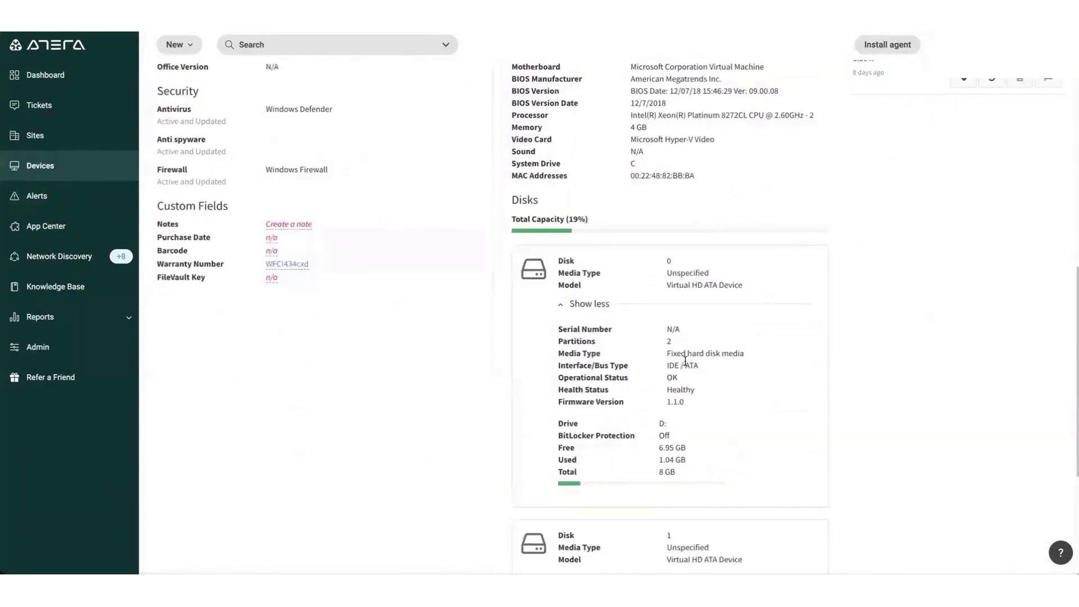
pyautogui.scroll(9, 731, 426)
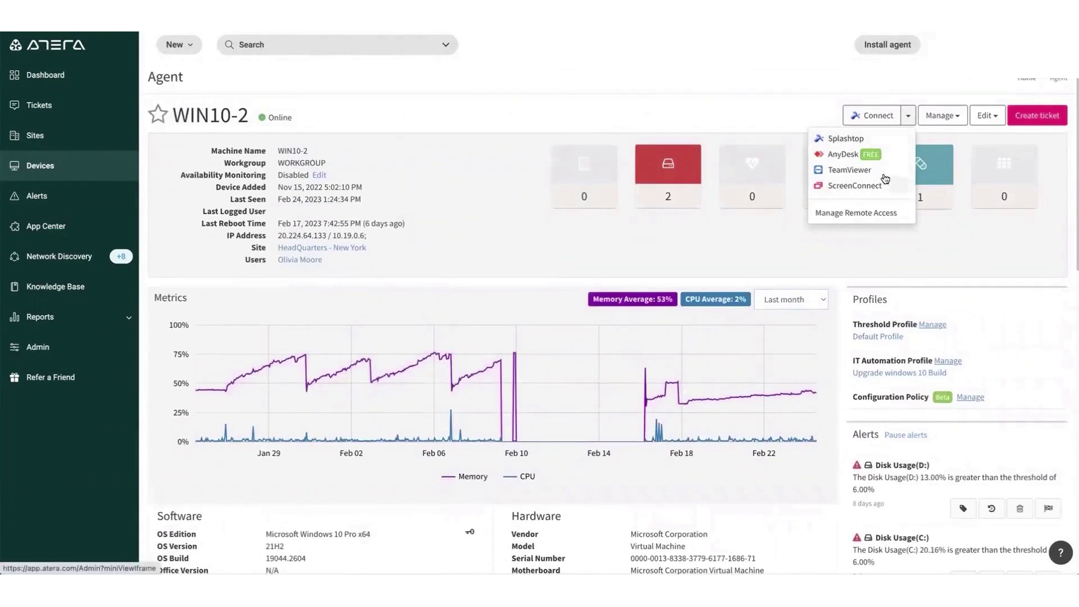
# - In the Servers automation profile, enable all Mac patch updates and set Windows local updates to Disable
pyautogui.click(62, 348)
pyautogui.click(583, 303)
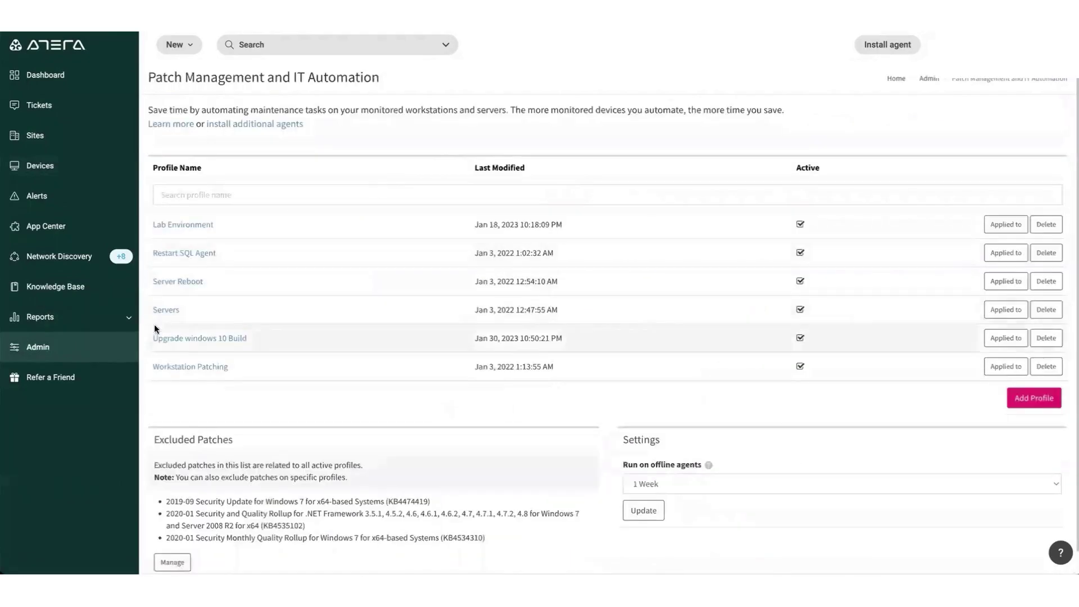
pyautogui.click(166, 310)
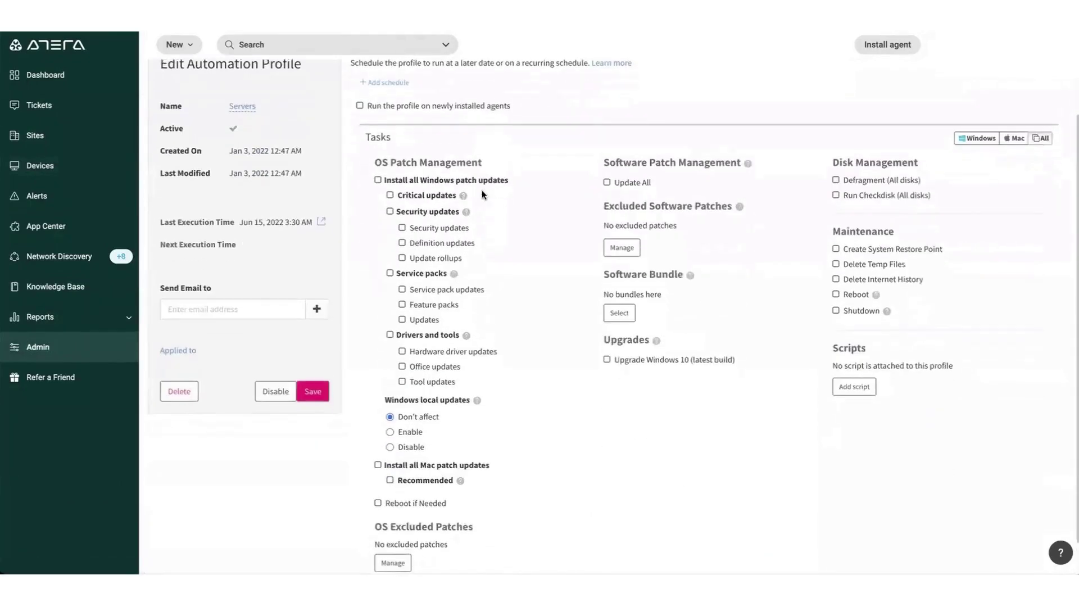
pyautogui.scroll(-1, 501, 278)
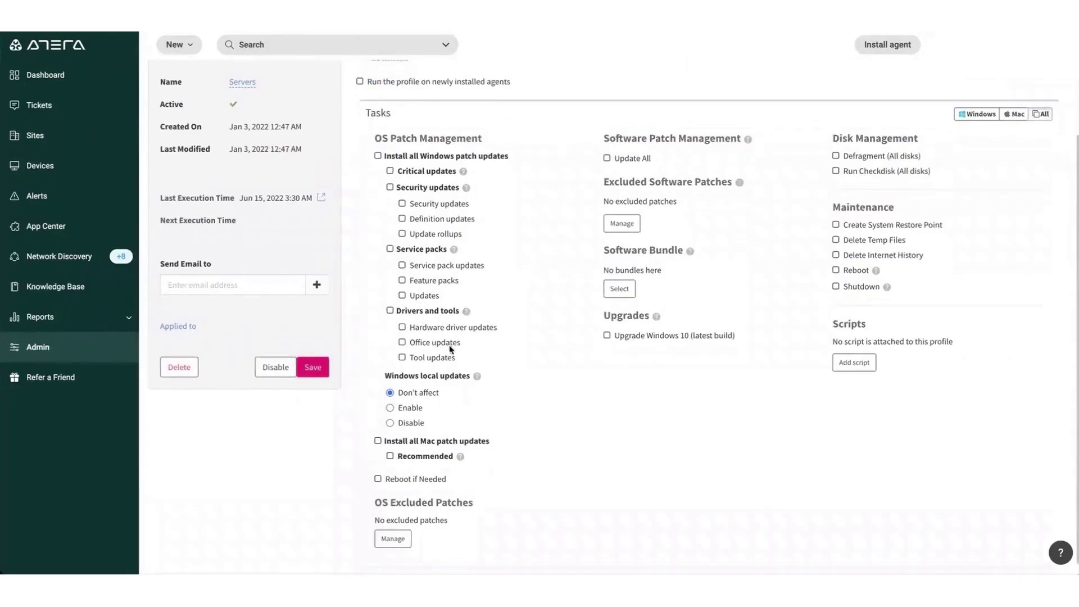
pyautogui.click(433, 441)
pyautogui.moveTo(425, 381); pyautogui.dragTo(460, 381)
pyautogui.click(409, 420)
# - Check the OS patch exclusion list and close it unchanged
pyautogui.scroll(-1, 570, 371)
pyautogui.click(393, 528)
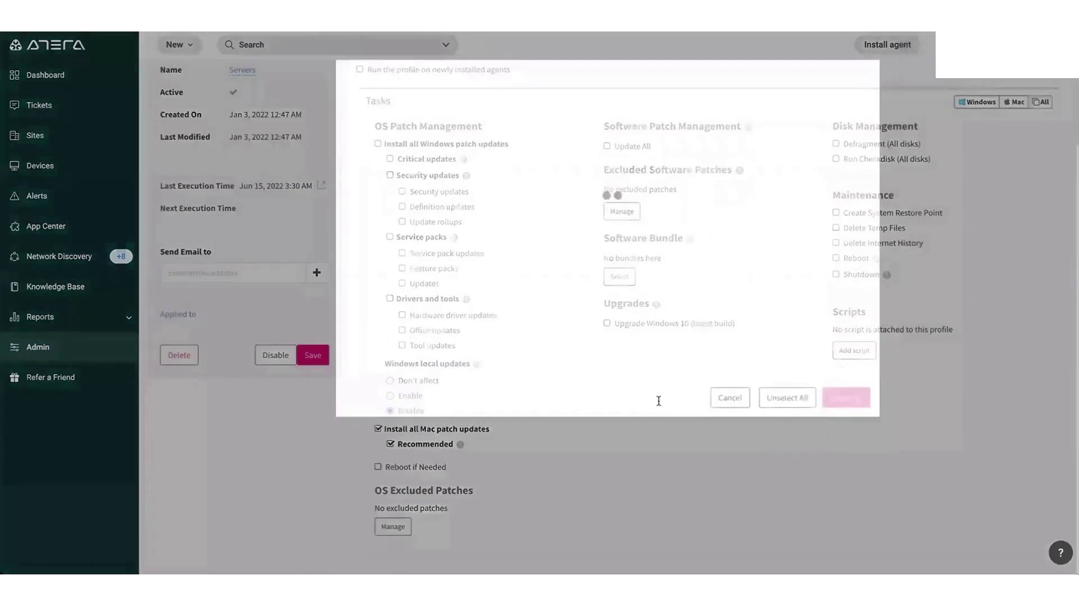
pyautogui.click(736, 539)
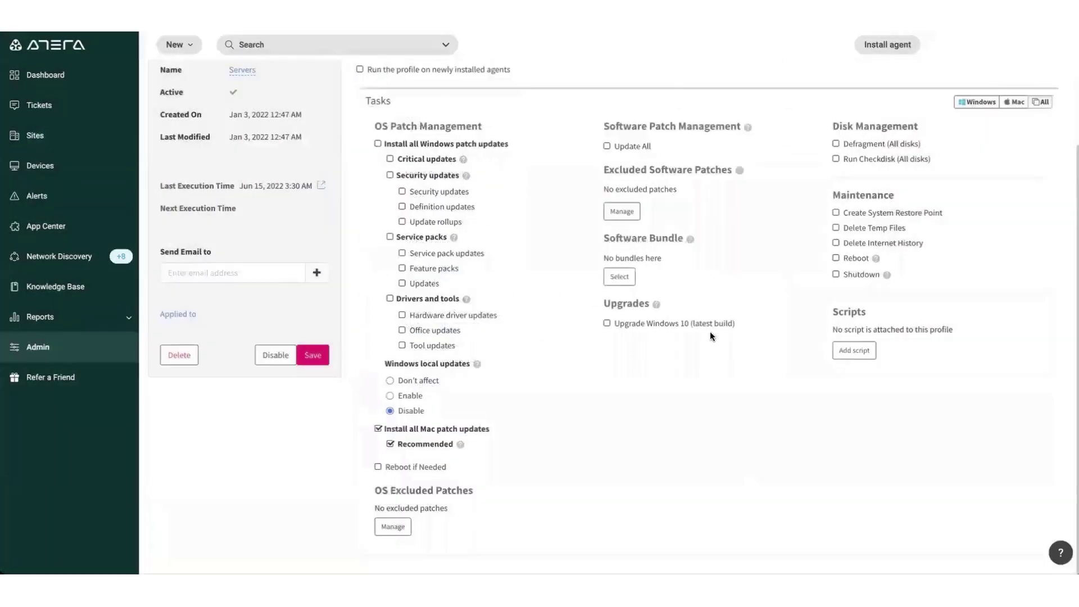
pyautogui.scroll(2, 709, 332)
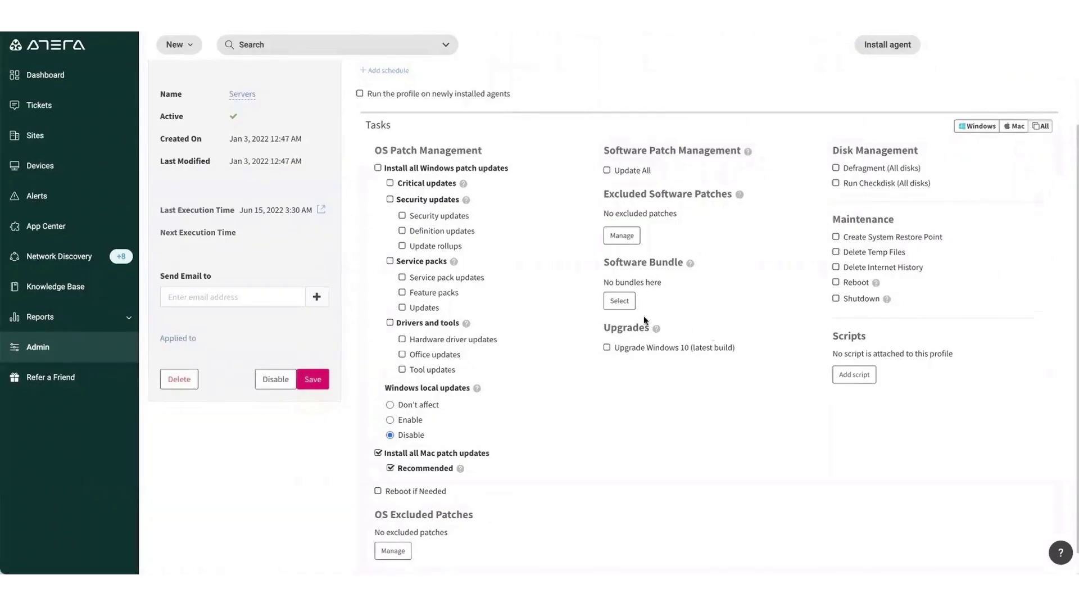
# - Preview the Windows Bundle without adding it, then check WIN10-3's available patch
pyautogui.click(619, 301)
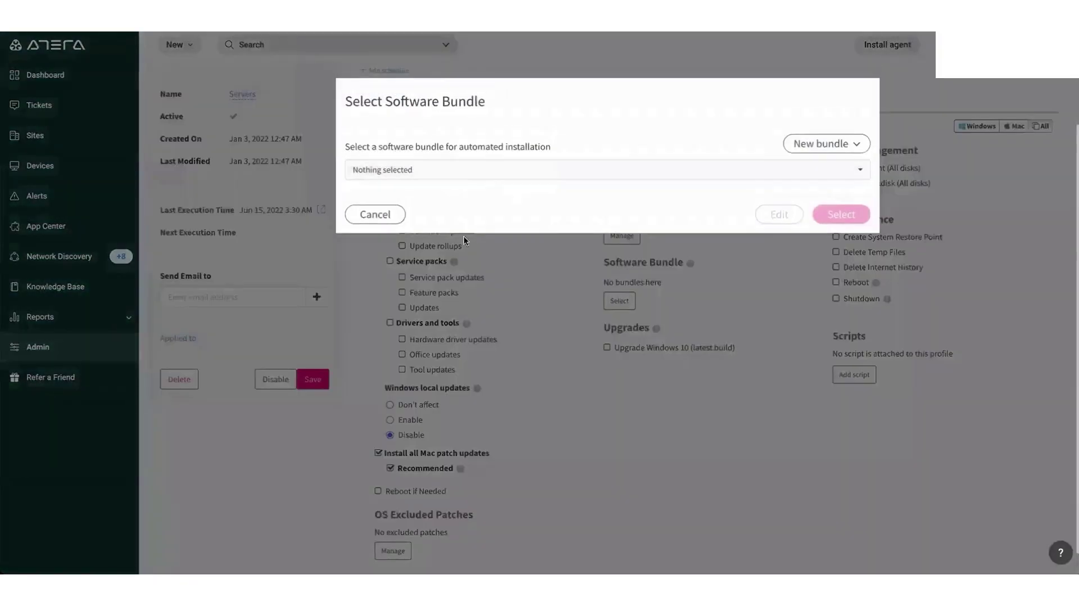
pyautogui.click(447, 172)
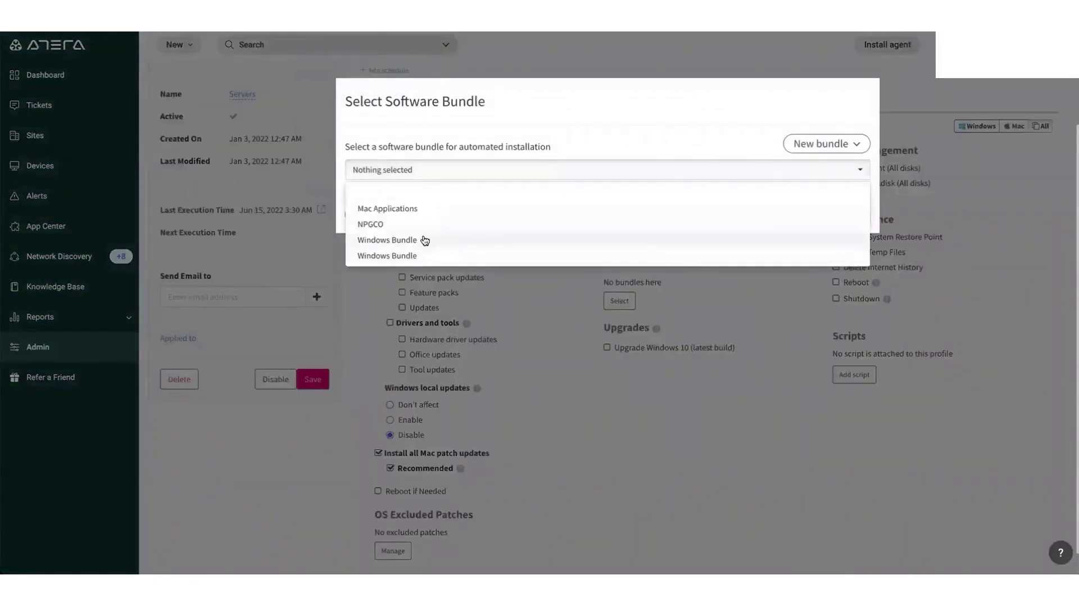
pyautogui.click(417, 242)
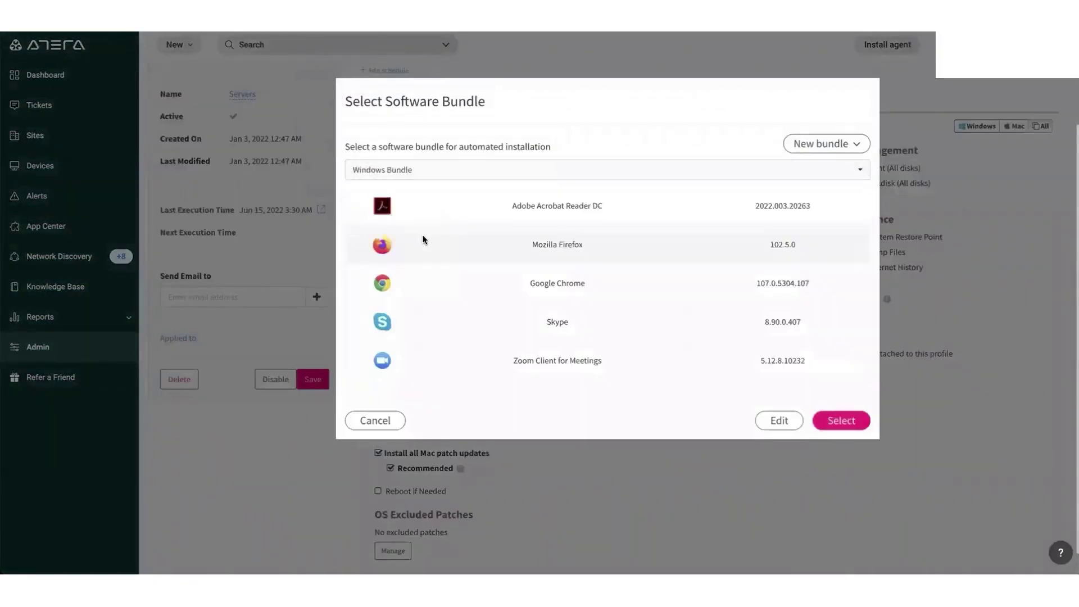
pyautogui.click(386, 422)
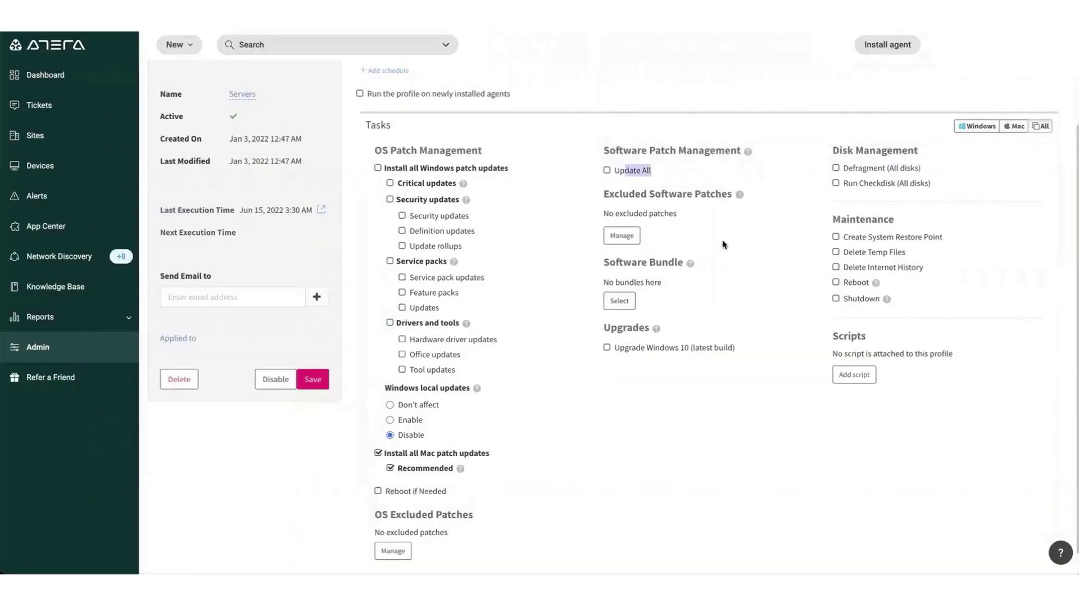
pyautogui.scroll(-1, 722, 244)
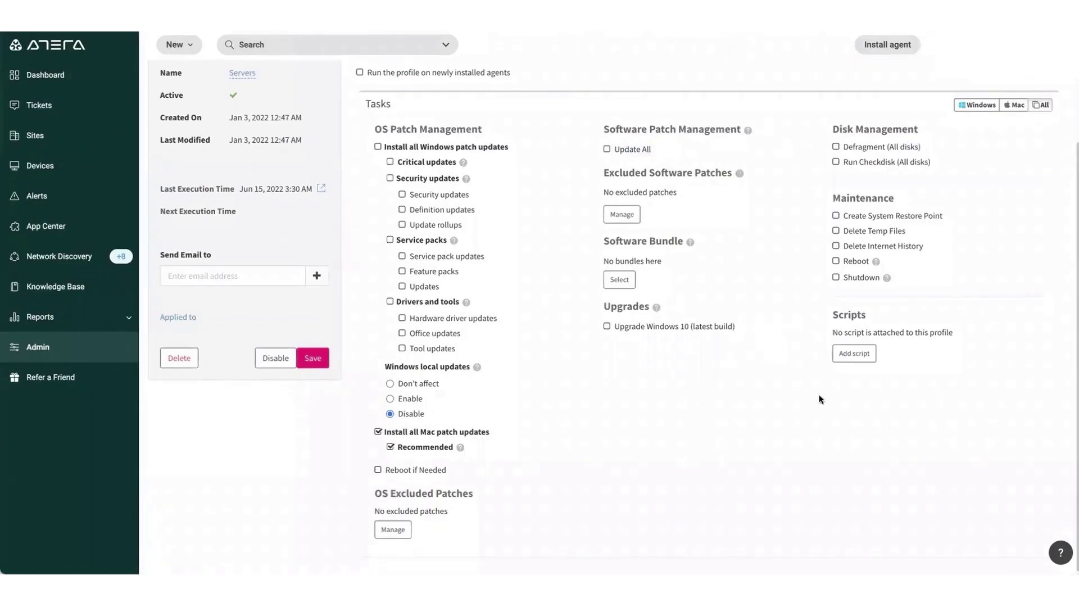
pyautogui.scroll(3, 581, 410)
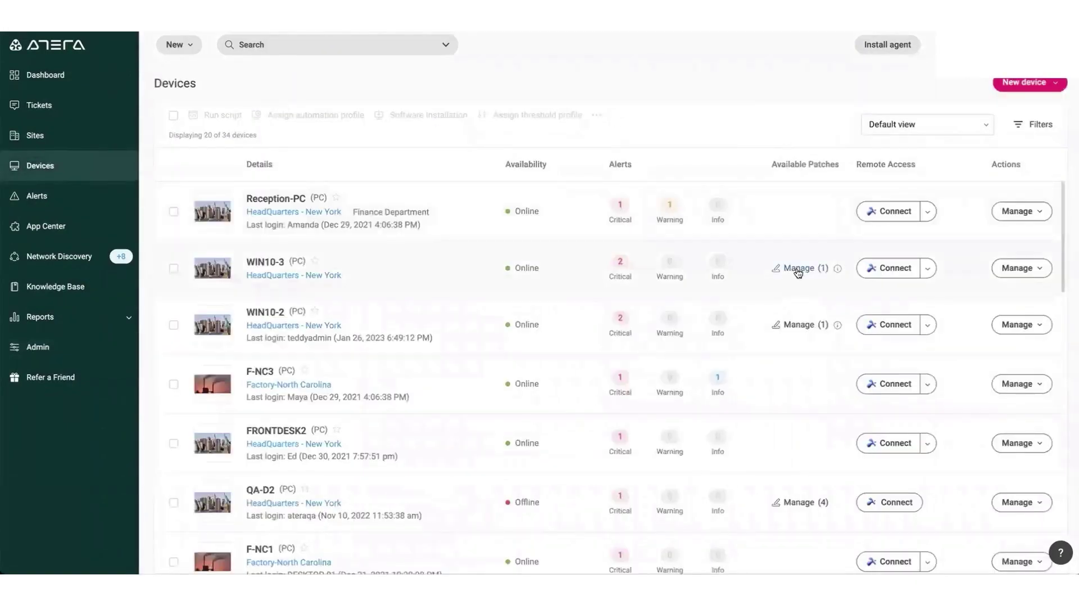
pyautogui.click(797, 269)
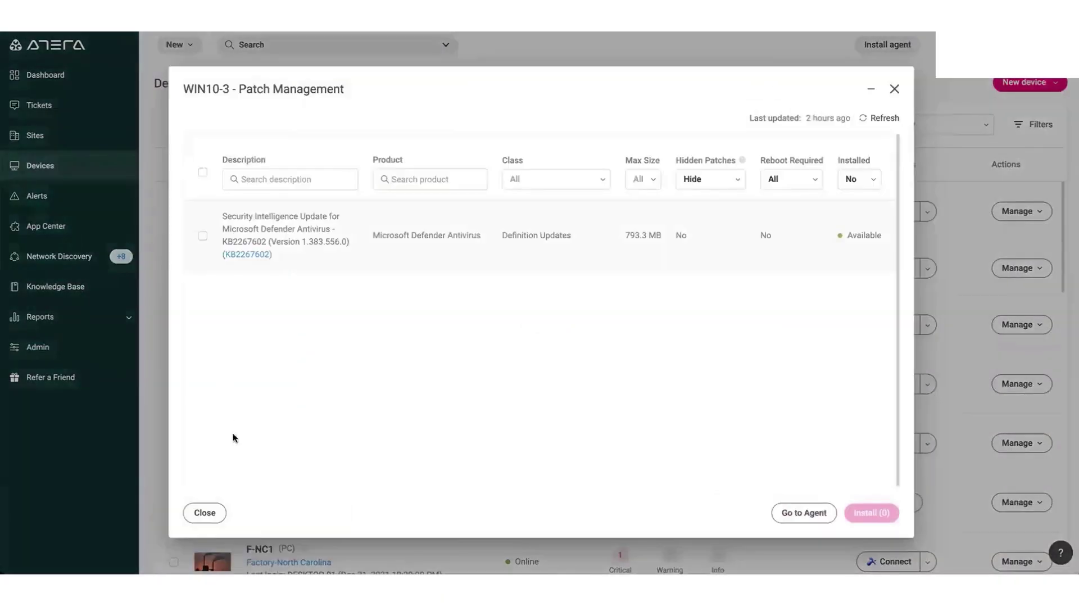
pyautogui.click(206, 513)
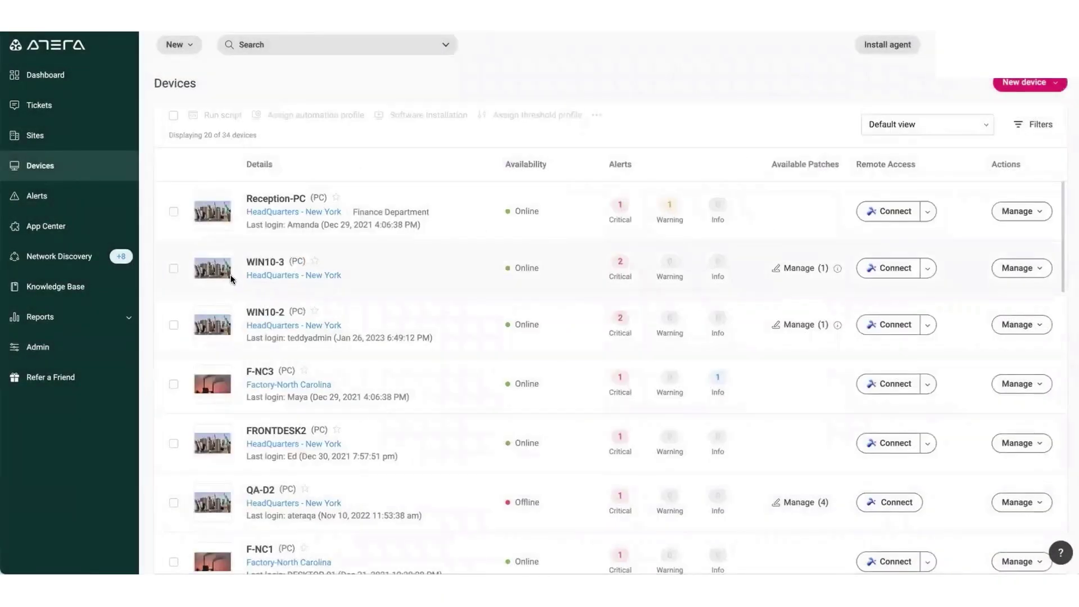
# - Create a ticket from the Disk Usage(C:) alert that recurs monthly
pyautogui.click(38, 196)
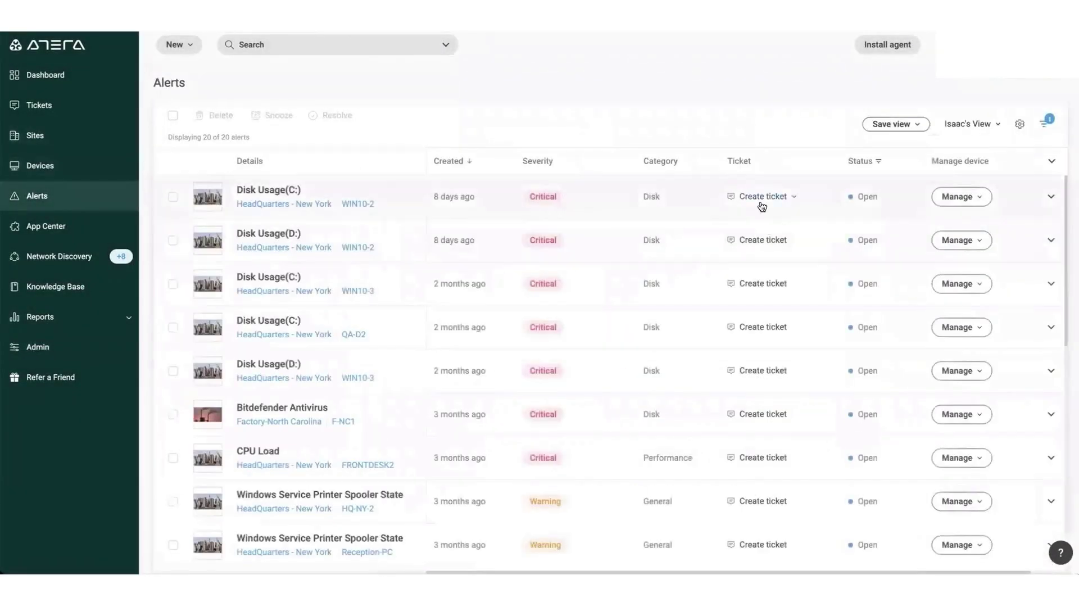
pyautogui.click(761, 206)
pyautogui.click(763, 219)
pyautogui.scroll(-3, 454, 239)
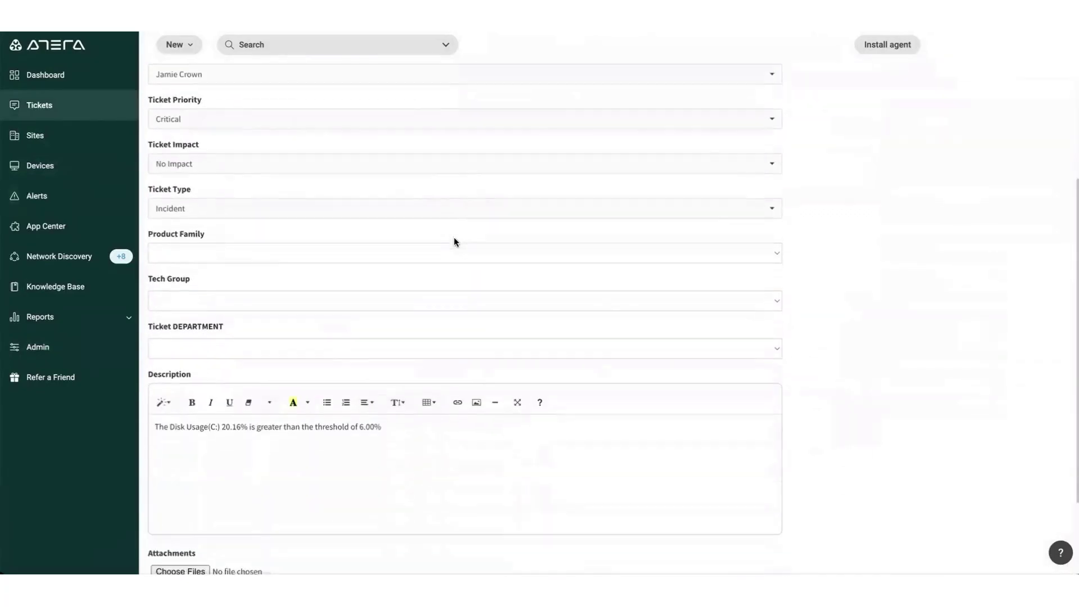
pyautogui.scroll(-2, 453, 237)
pyautogui.click(216, 482)
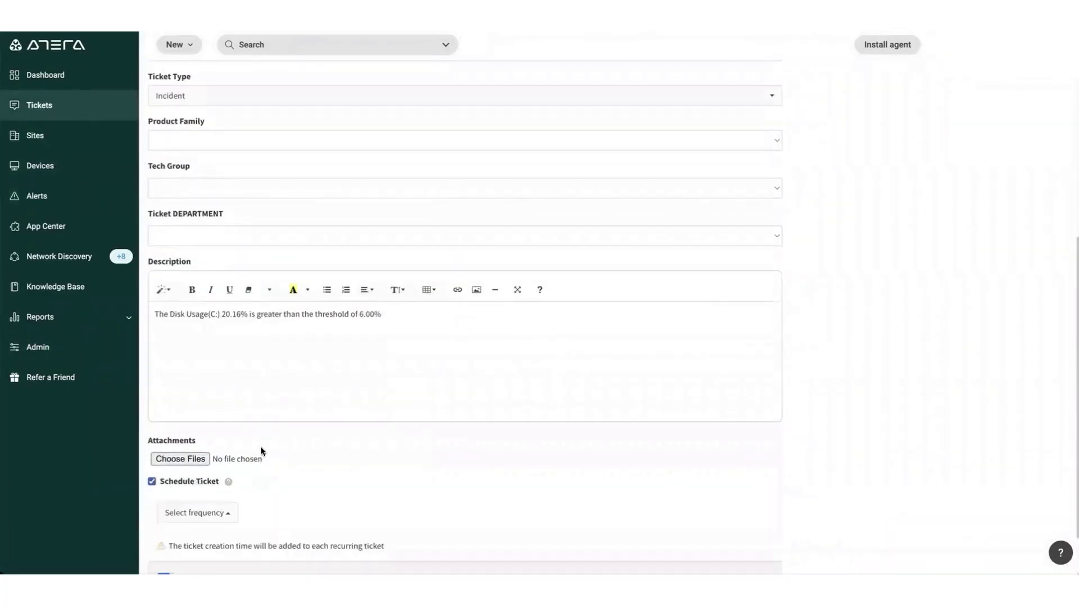
pyautogui.scroll(-1, 241, 467)
pyautogui.click(220, 475)
pyautogui.moveTo(194, 434)
pyautogui.click(267, 439)
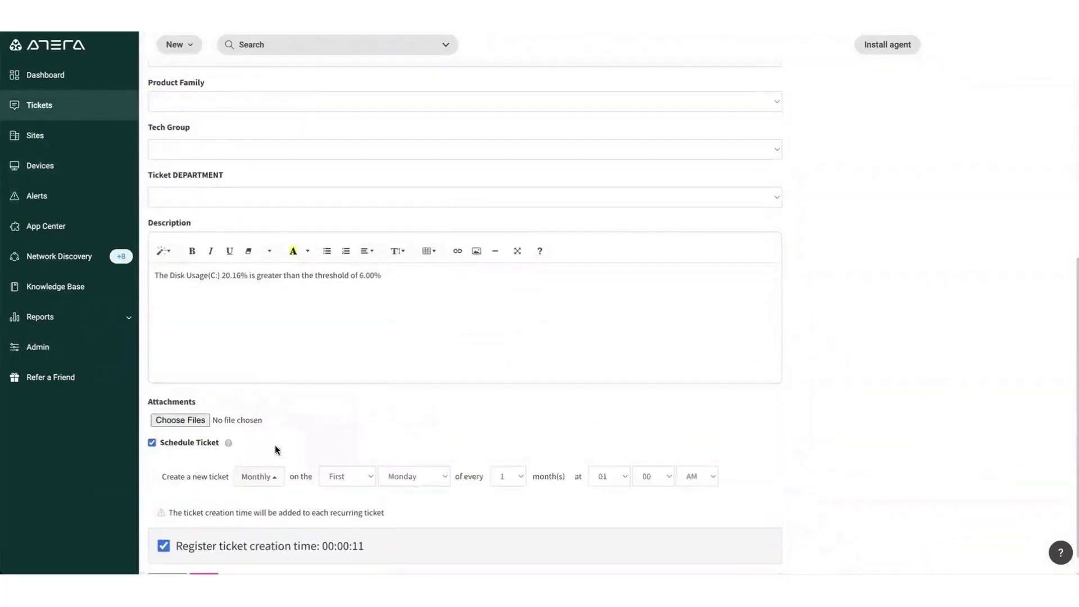
# - Open ticket #56 Install Mozilla Firefox and visit its linked HQ-NY-1 device page
pyautogui.click(63, 113)
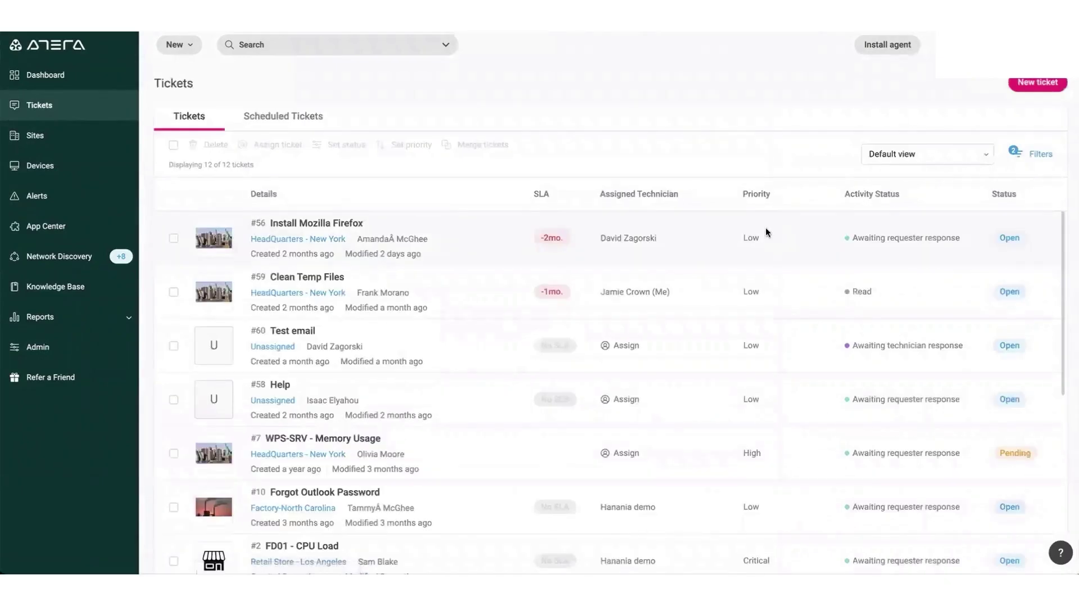
pyautogui.click(951, 154)
pyautogui.click(730, 94)
pyautogui.click(308, 217)
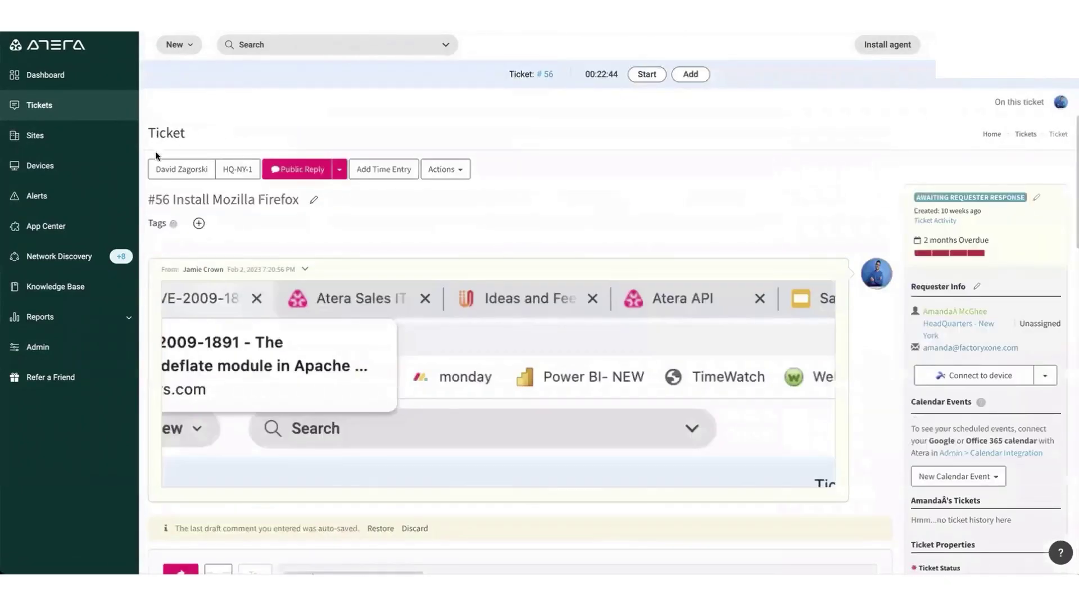
pyautogui.click(238, 173)
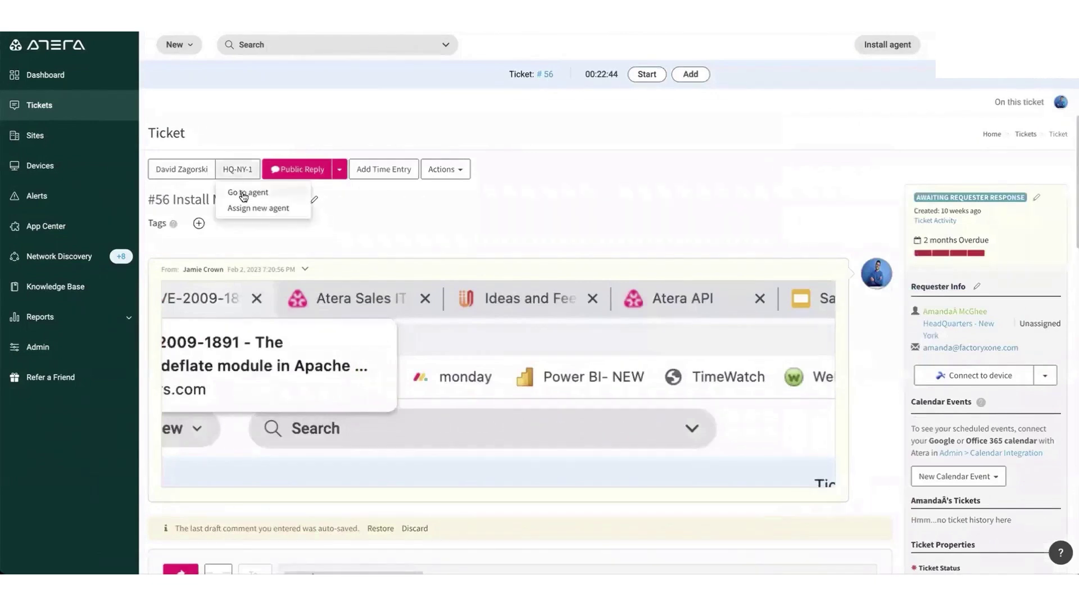
pyautogui.click(241, 191)
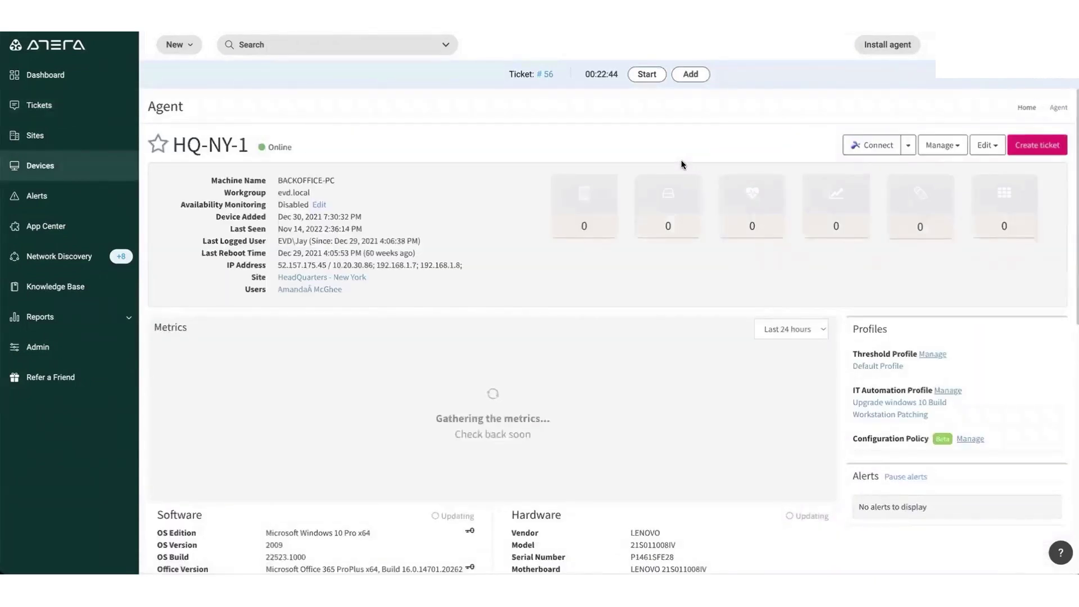
pyautogui.hotkey('alt', 'Left')
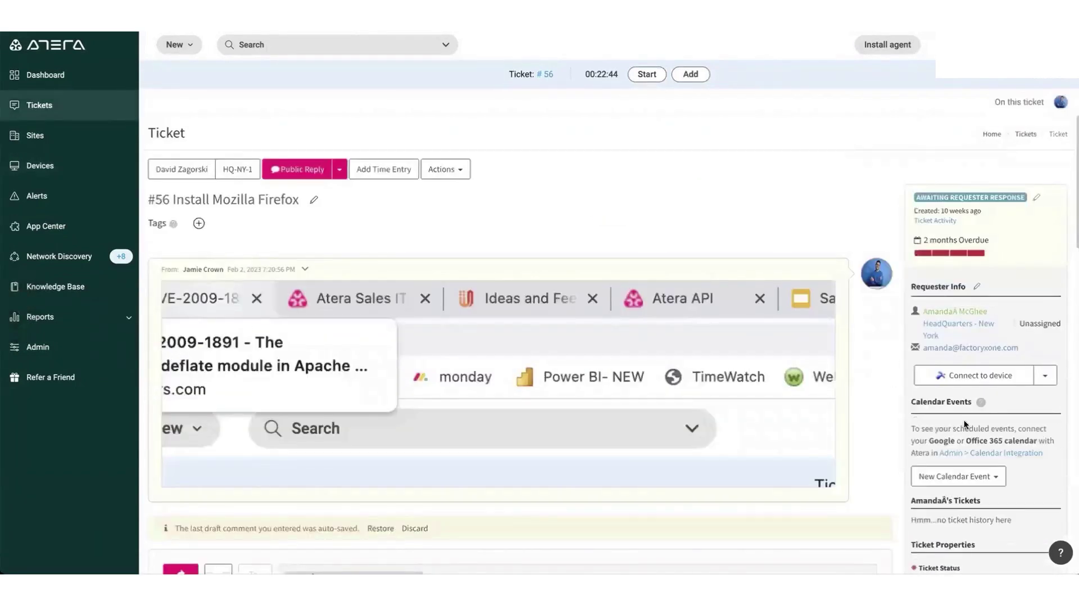
# - Check the quick reply templates and open ticket #56's status choices
pyautogui.scroll(-3, 963, 419)
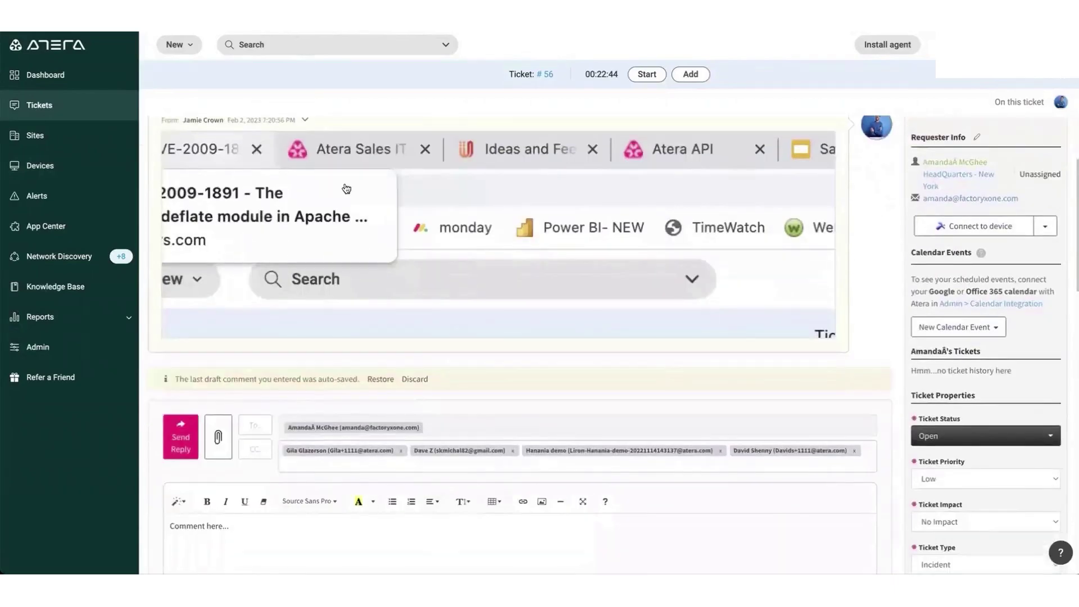
pyautogui.scroll(-7, 675, 364)
pyautogui.click(274, 309)
pyautogui.scroll(-1, 602, 357)
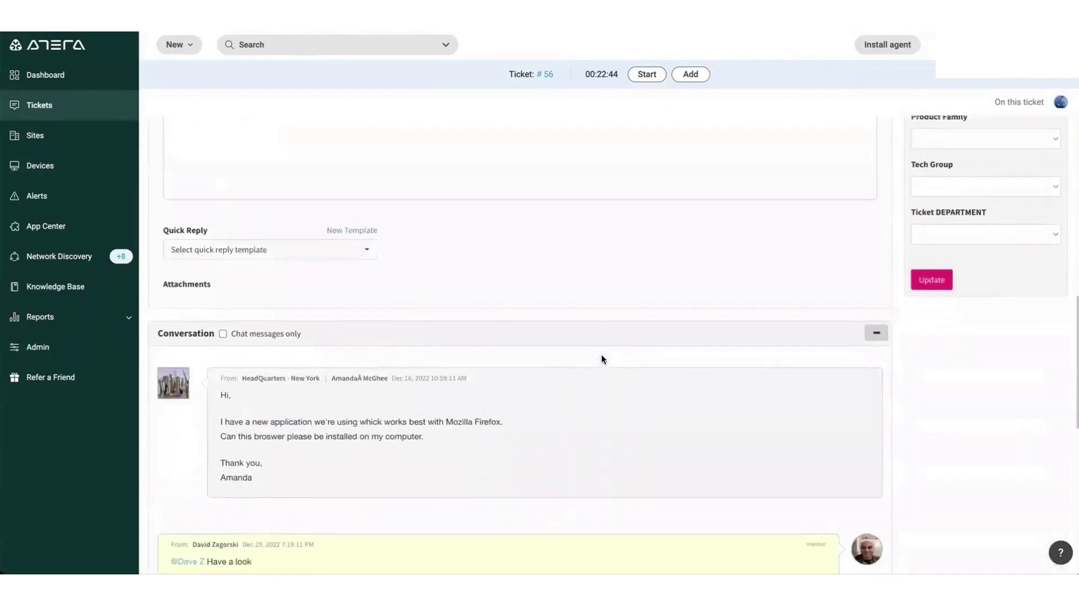
pyautogui.scroll(4, 603, 359)
pyautogui.click(1035, 156)
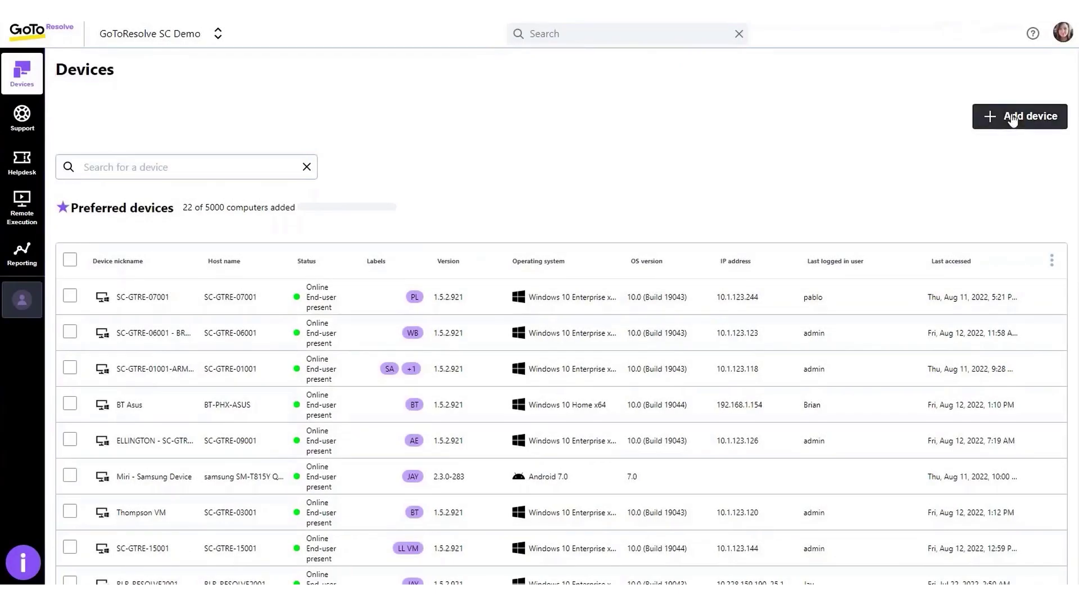
# - Dismiss the Add device dialog, open SC-GTRE-15001 and scroll through its CPU, memory and network panels
pyautogui.click(1011, 118)
pyautogui.click(963, 181)
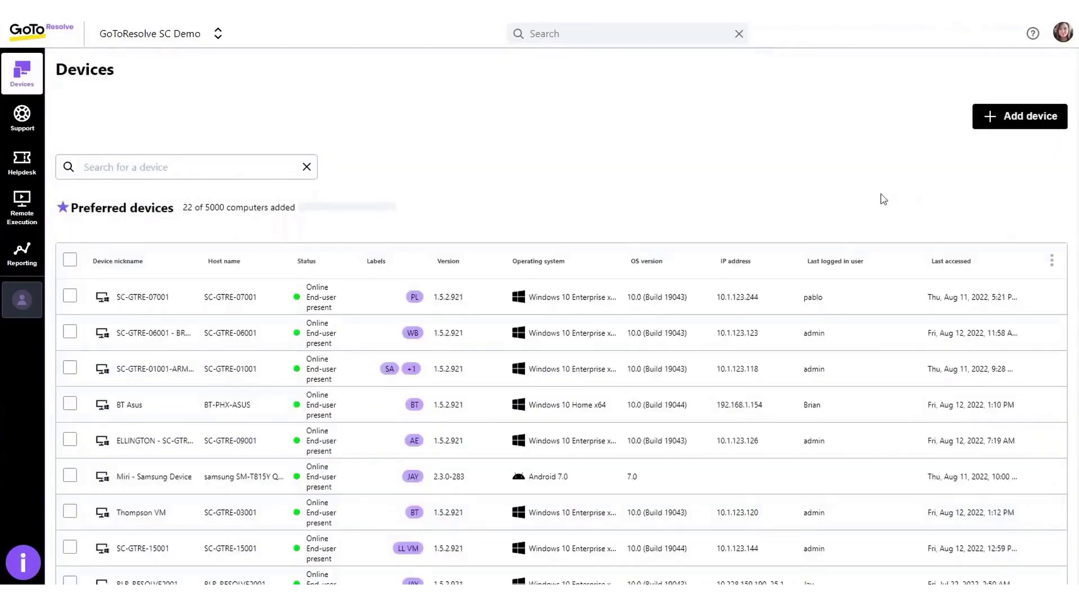
pyautogui.click(445, 555)
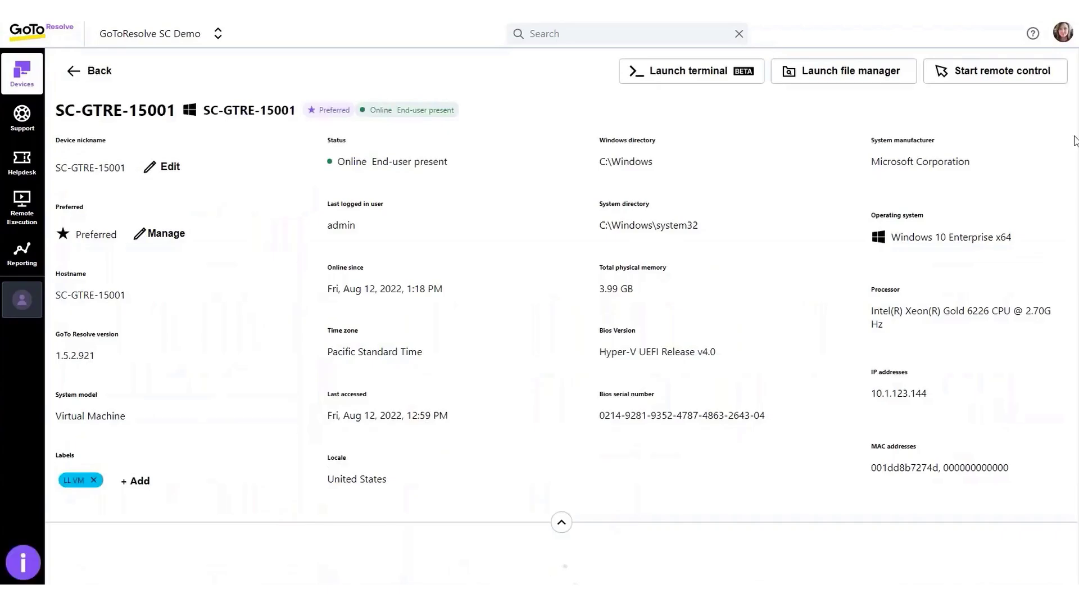
pyautogui.scroll(-10, 284, 188)
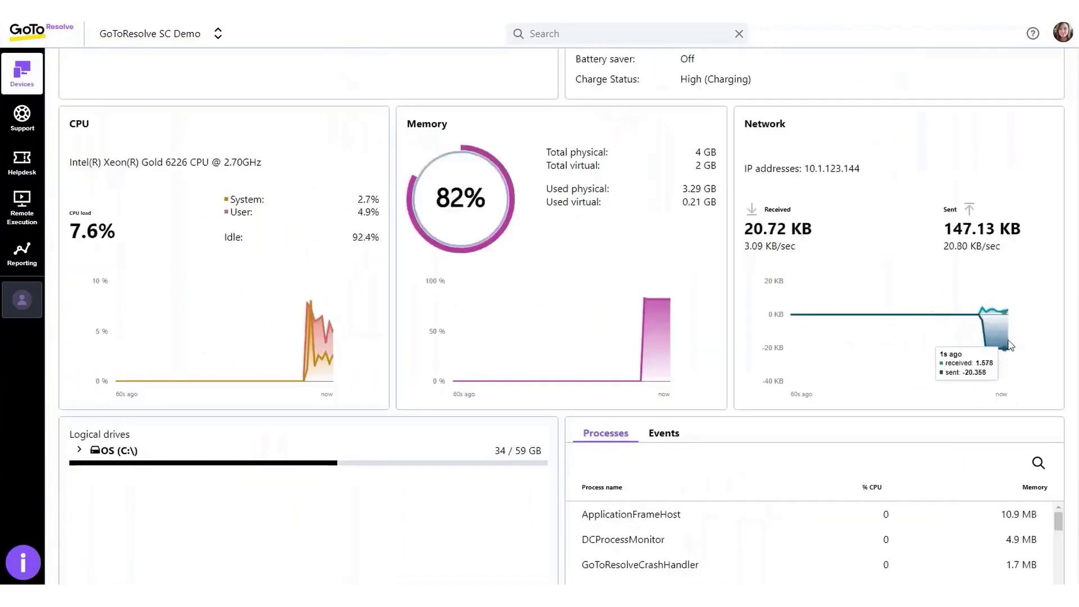
pyautogui.scroll(10, 810, 203)
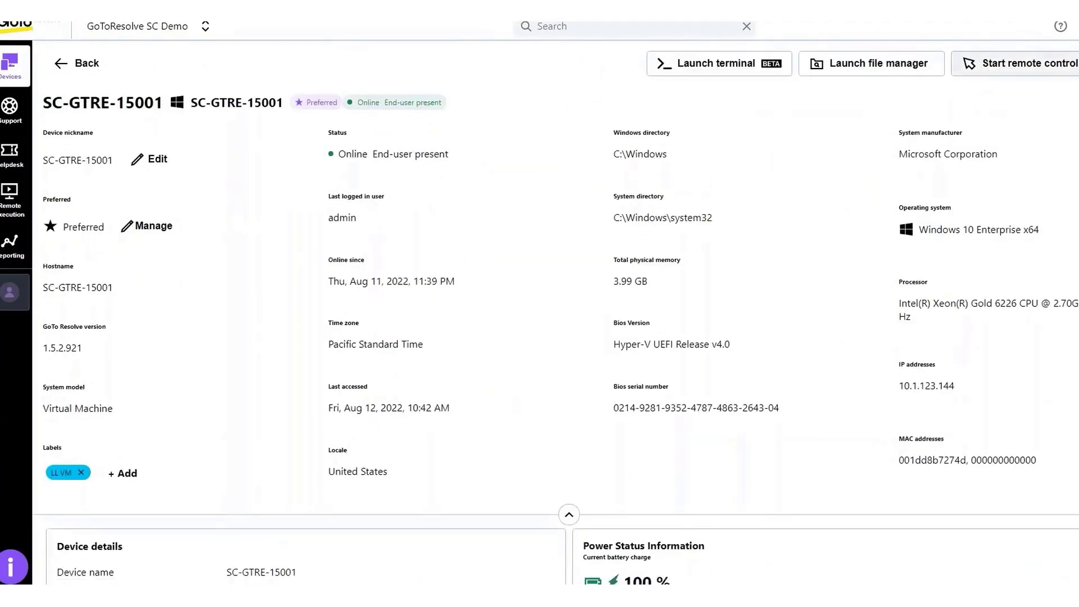
pyautogui.click(745, 67)
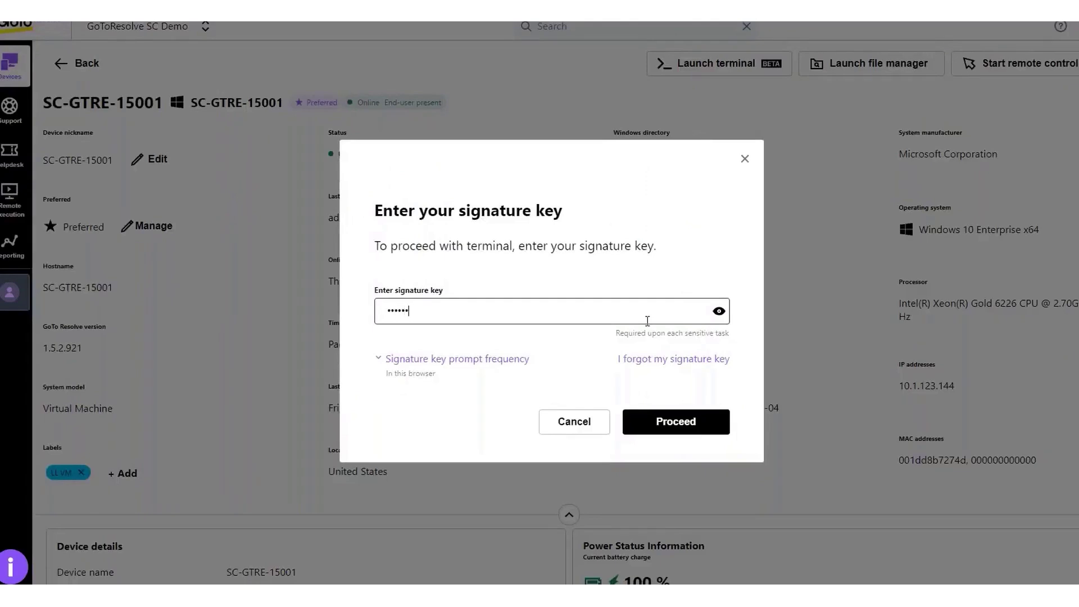
pyautogui.click(677, 421)
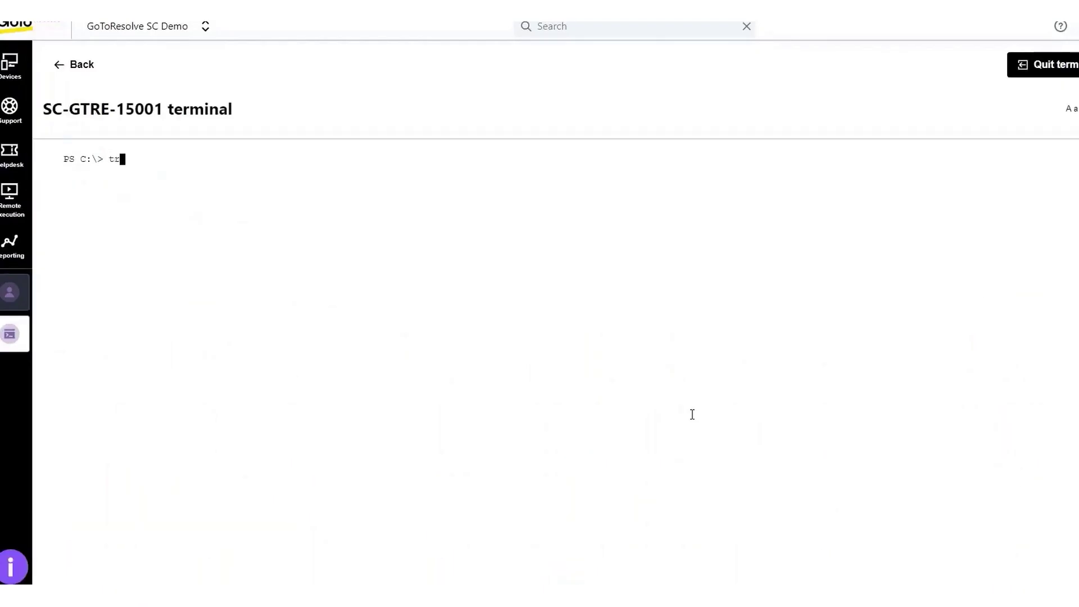
pyautogui.write('ert www.gotocom')
pyautogui.press('BackSpace')
pyautogui.press('BackSpace')
pyautogui.press('BackSpace')
pyautogui.write('.com')
pyautogui.press('Return')
# - Open the device's file manager with the signature key, then return to Devices
pyautogui.click(9, 61)
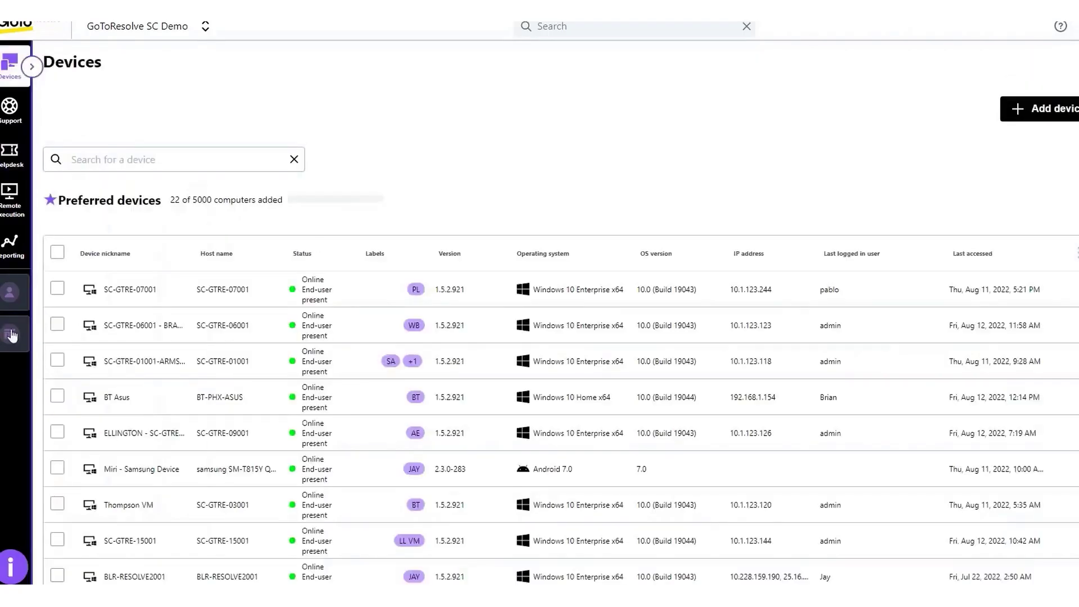
pyautogui.click(464, 541)
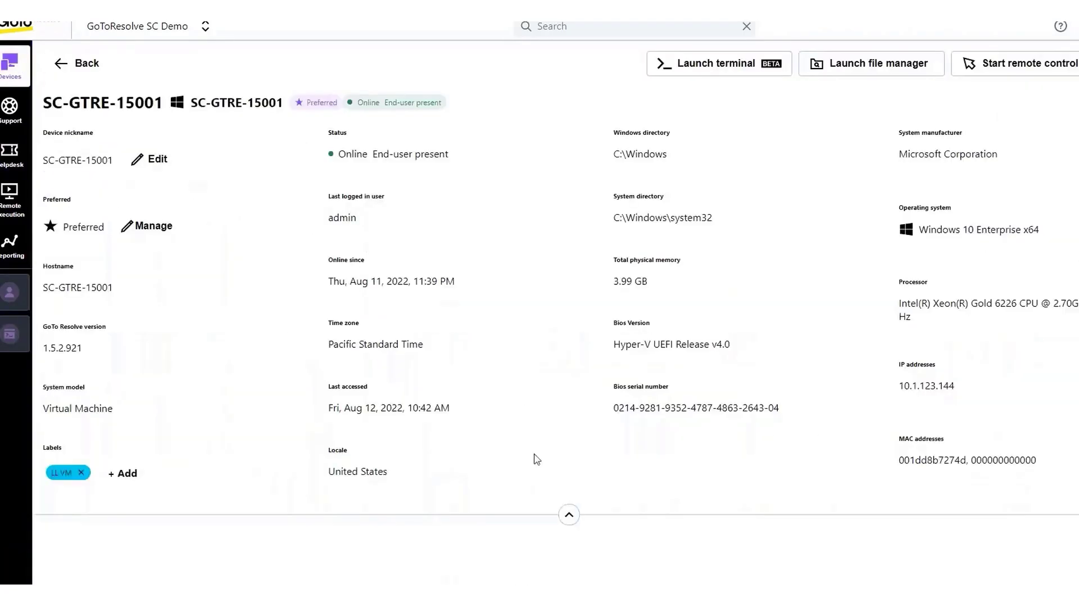
pyautogui.click(867, 69)
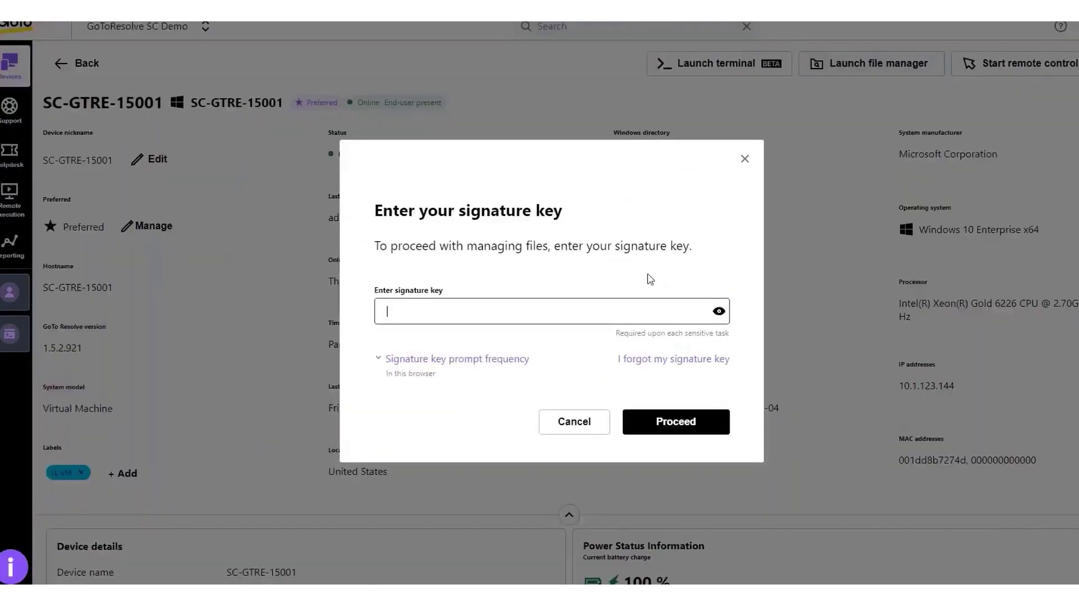
pyautogui.press('Return')
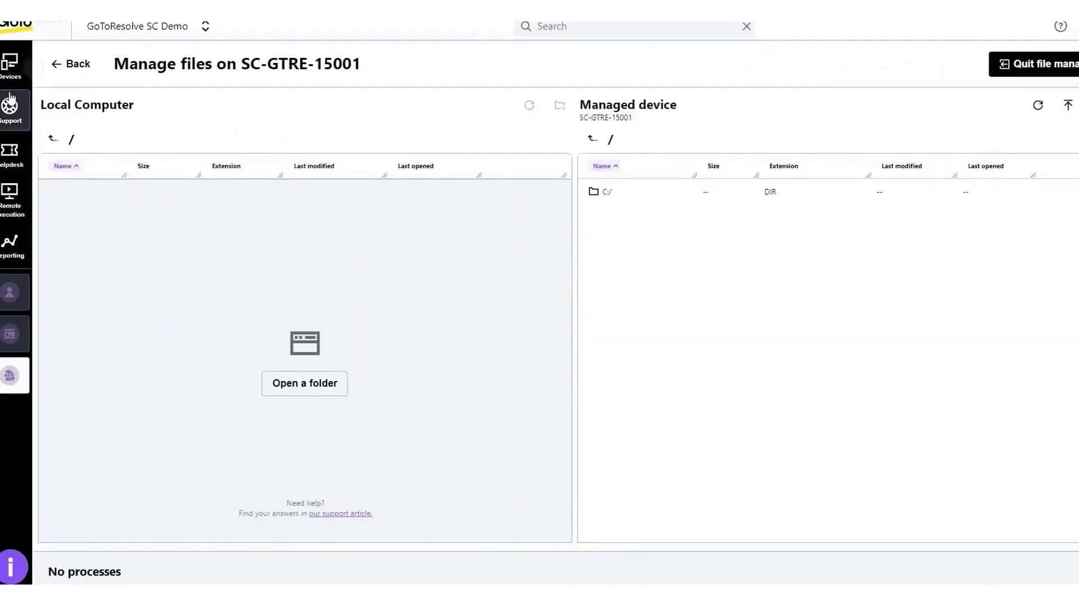
pyautogui.click(20, 64)
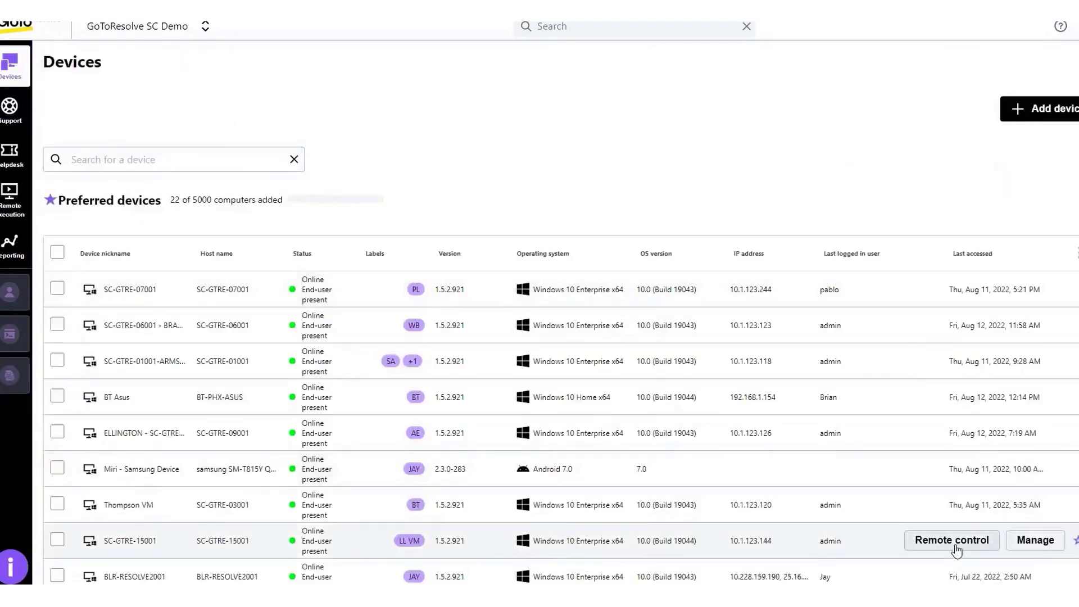
# - Start remote control of SC-GTRE-15001, confirming the signature key and allowing access
pyautogui.click(954, 542)
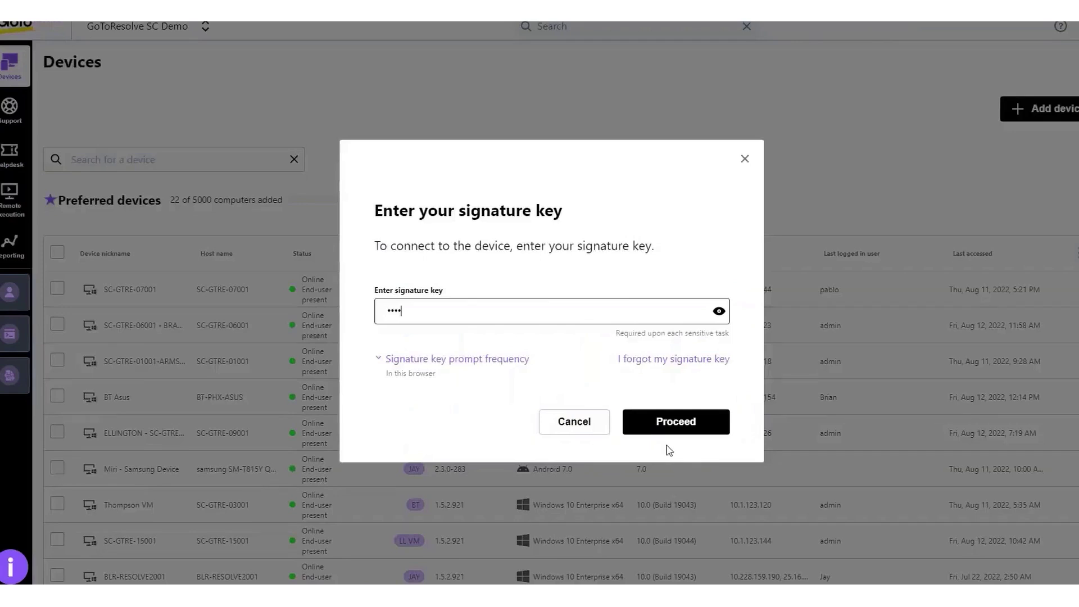
pyautogui.press('Return')
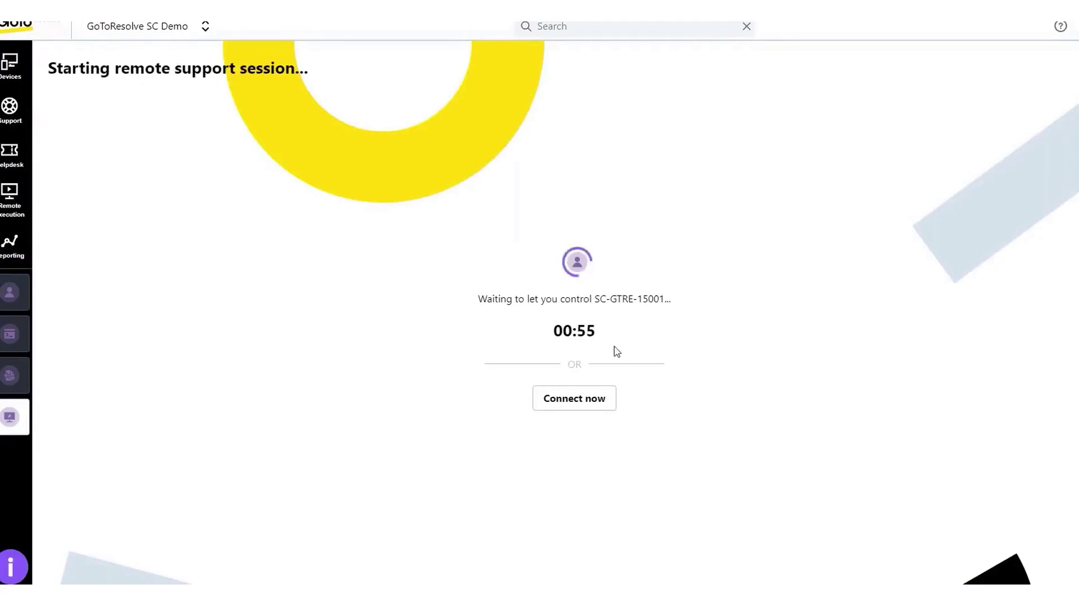
pyautogui.click(579, 405)
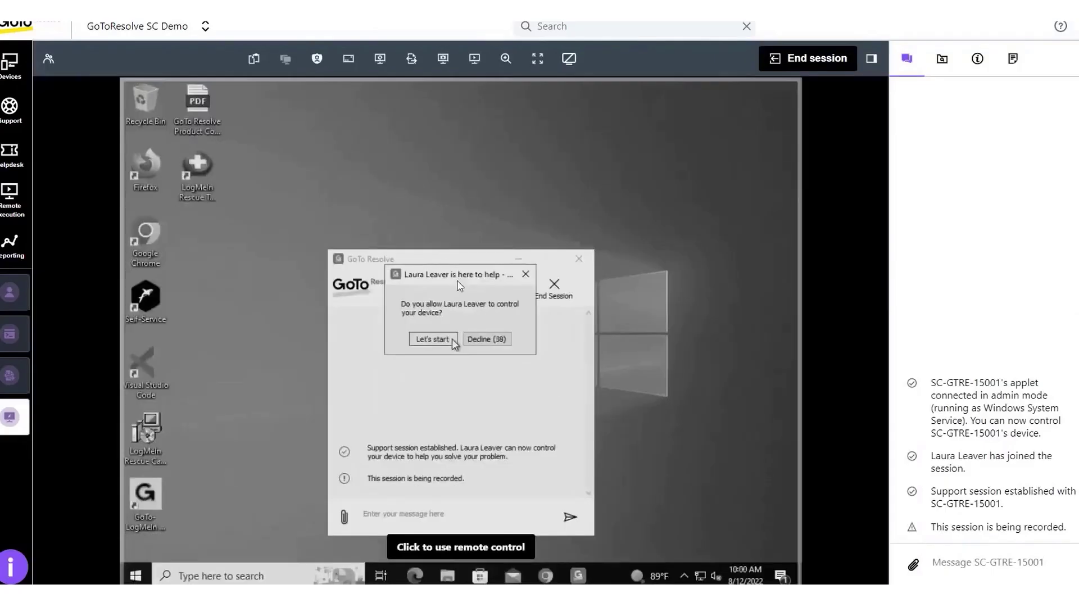
pyautogui.click(454, 342)
pyautogui.click(453, 339)
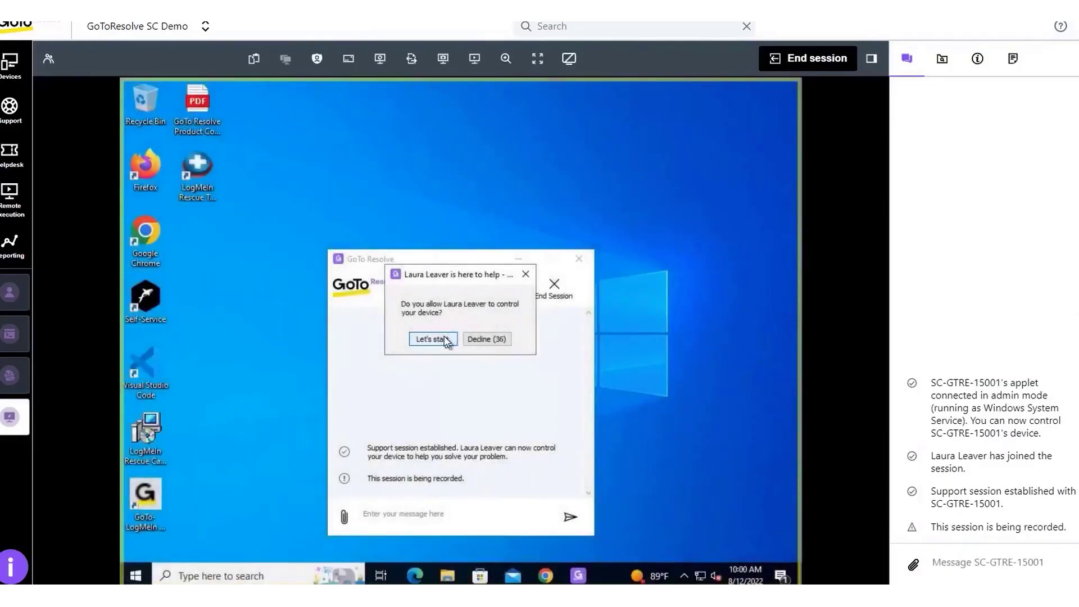
# - Minimize the remote GoTo Resolve window and inspect its tray icon options
pyautogui.click(517, 262)
pyautogui.click(685, 573)
pyautogui.rightClick(683, 551)
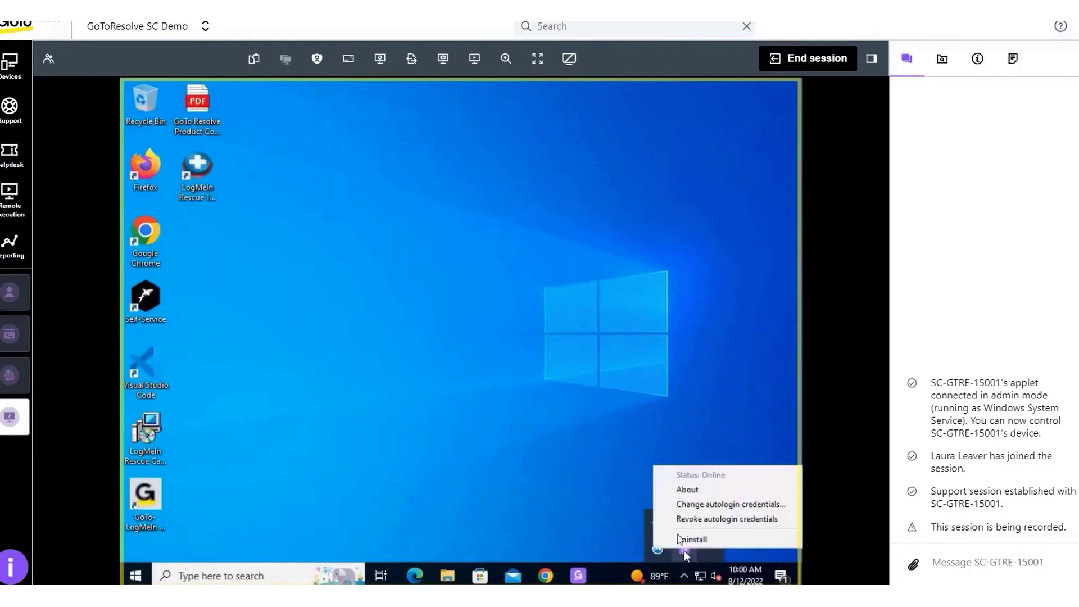
pyautogui.click(403, 474)
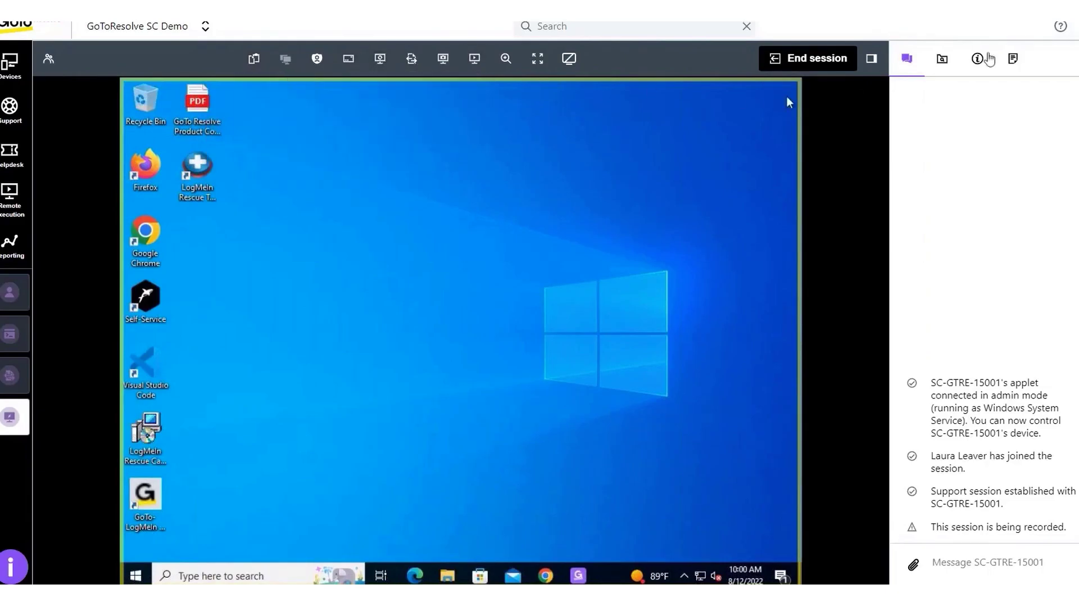
# - Check the remote device's memory usage in system information, then resume control
pyautogui.click(977, 58)
pyautogui.click(913, 119)
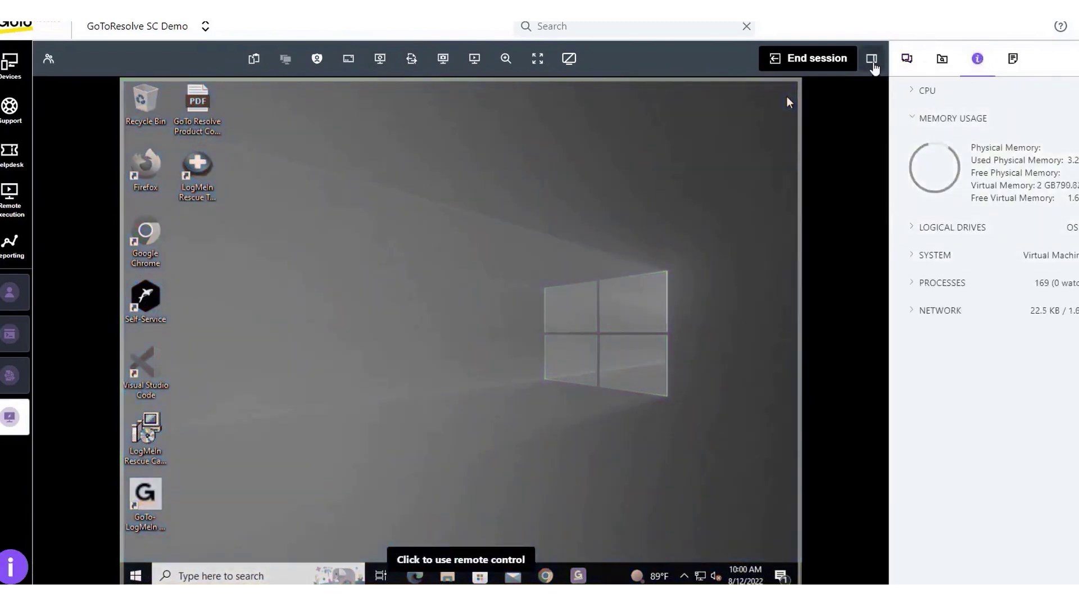
pyautogui.click(872, 58)
pyautogui.click(793, 155)
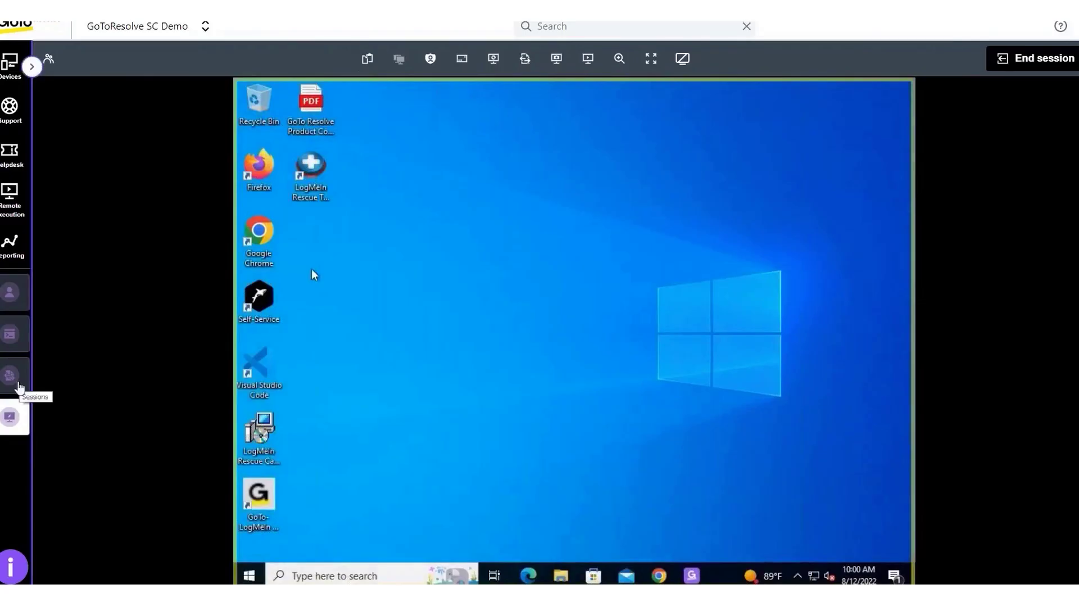
# - Quit SC-GTRE-15001's terminal session and open the Remote Execution jobs list
pyautogui.click(17, 340)
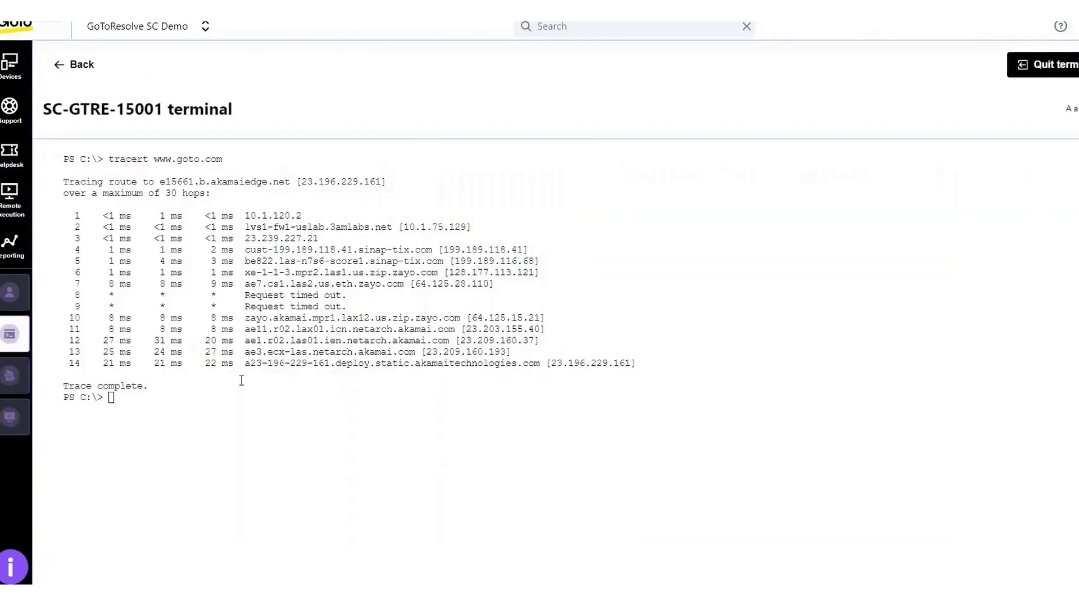
pyautogui.click(1046, 75)
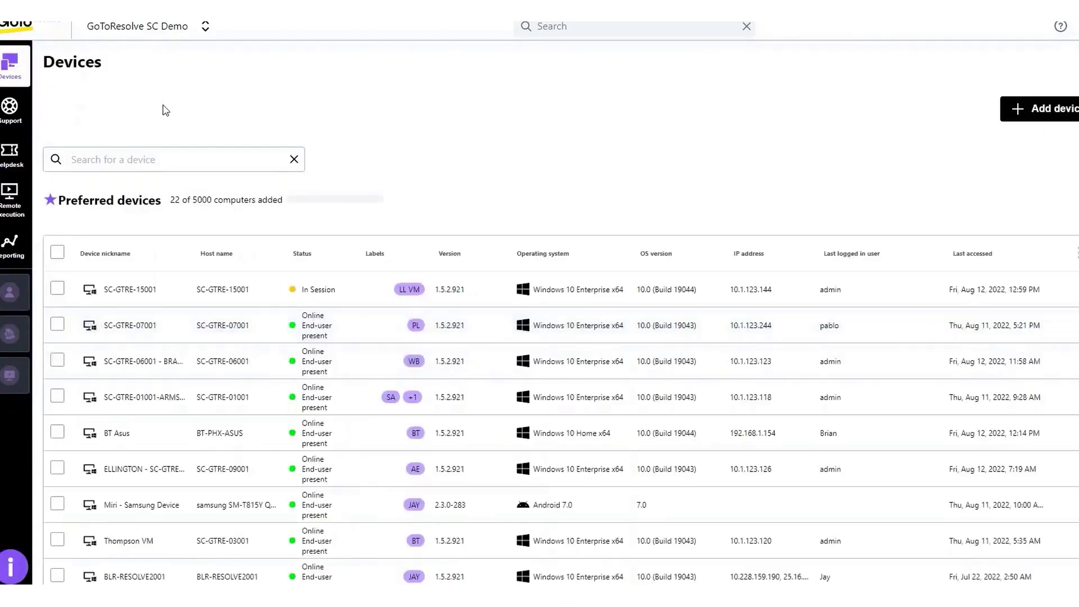
pyautogui.click(17, 192)
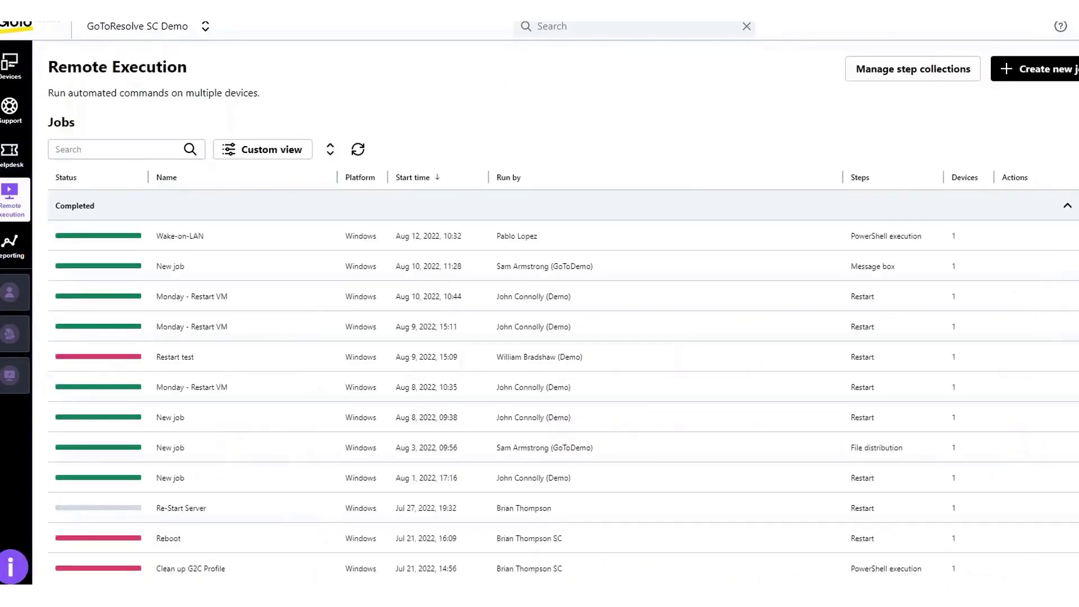
# - Create a Windows job with File distribution to C:\DistributedFiles, then a Restart step
pyautogui.click(1046, 76)
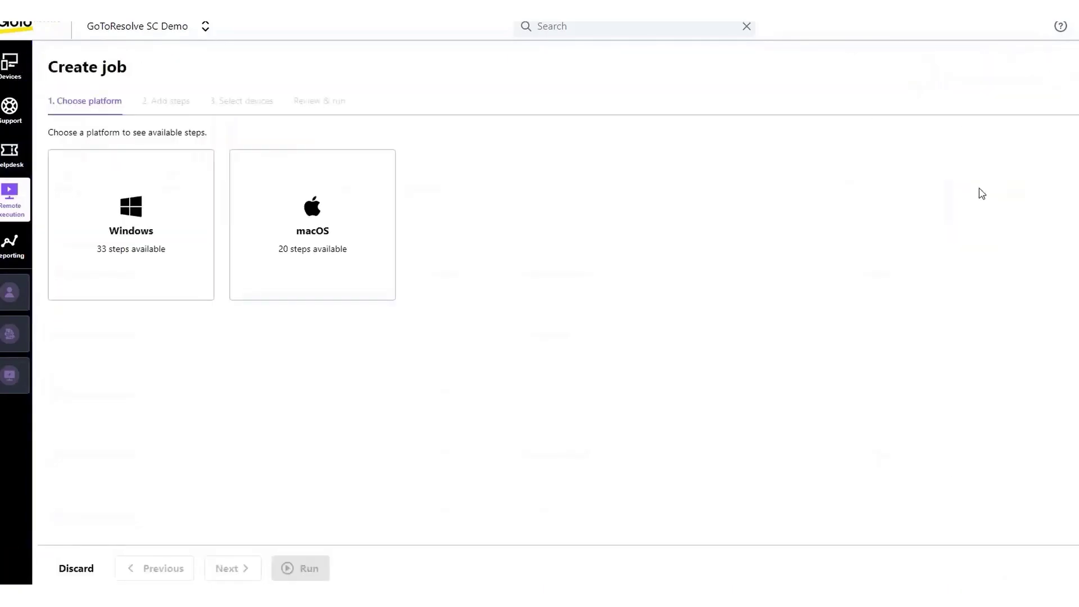
pyautogui.click(144, 270)
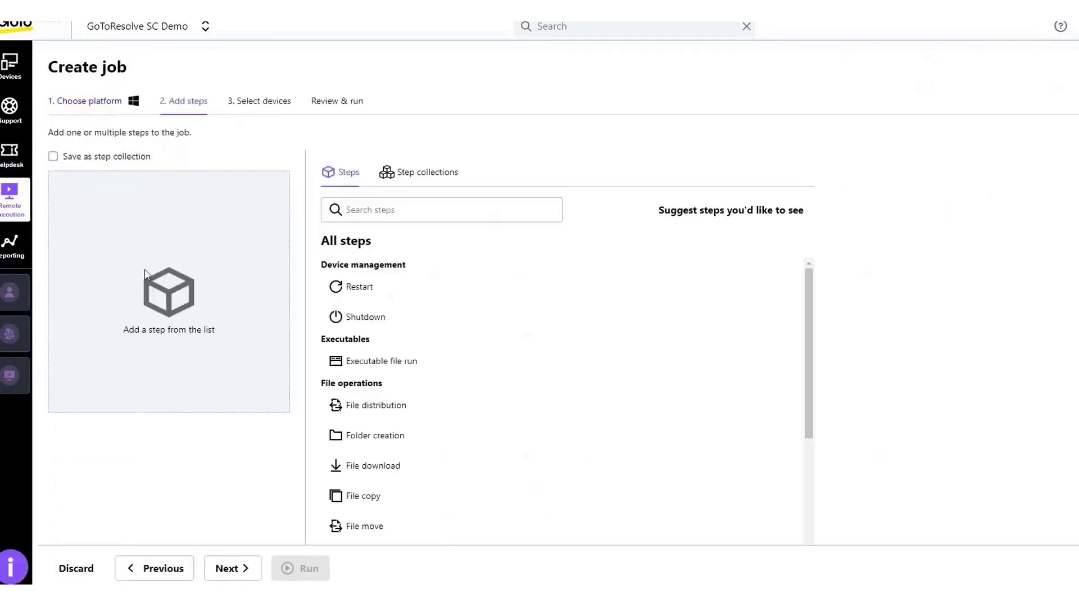
pyautogui.moveTo(809, 342); pyautogui.dragTo(811, 304)
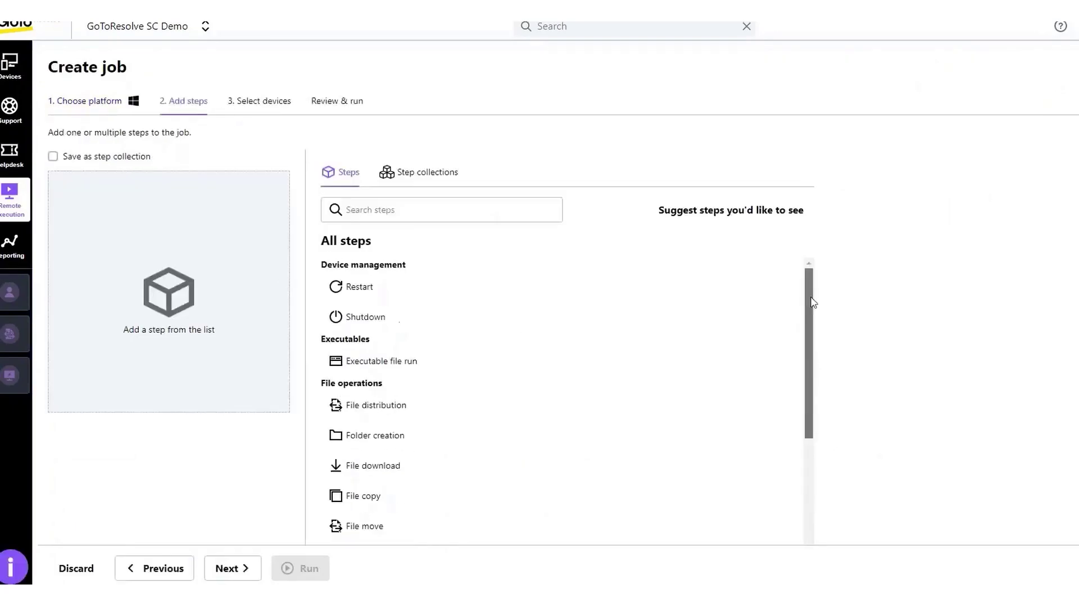
pyautogui.click(514, 402)
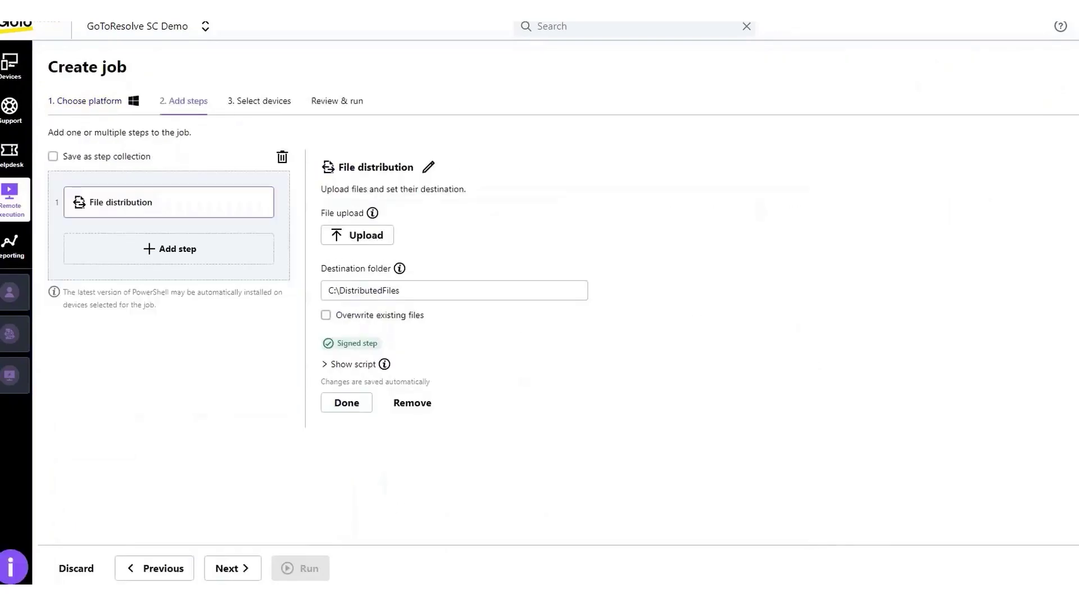
pyautogui.click(185, 254)
pyautogui.click(410, 298)
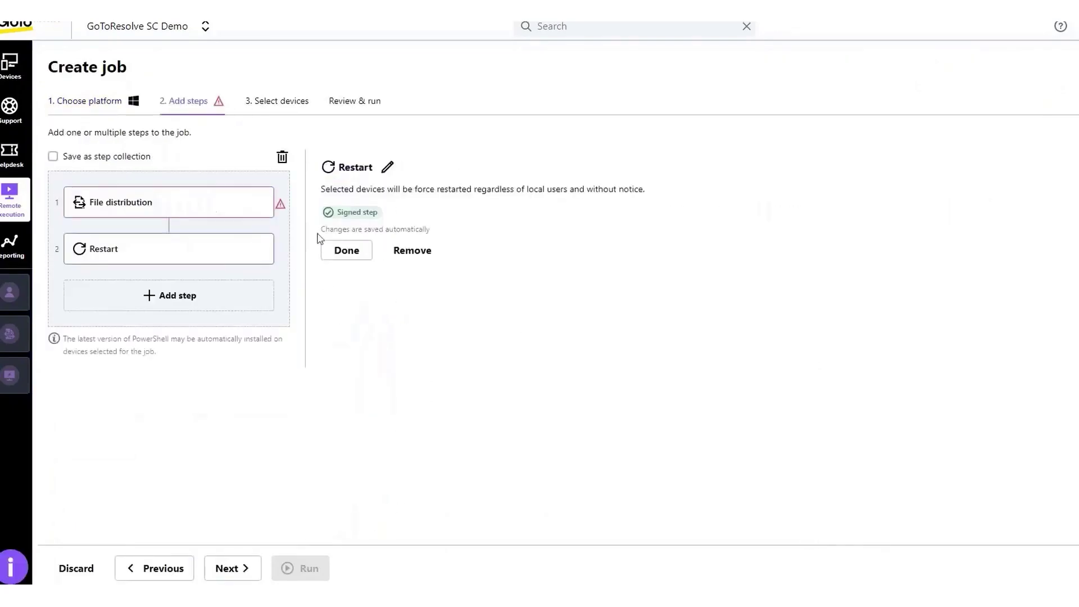